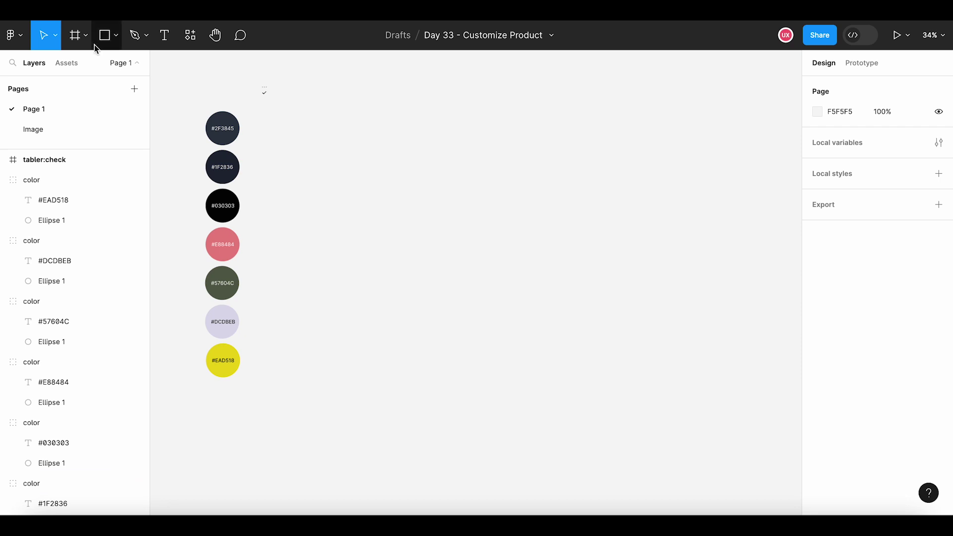
Step: Open the Frame tool's dropdown options in the toolbar
{"action": "left_click", "coordinate": [87, 36]}
Step: Draw Frame 1 beside the swatches, size it 1600×1200, and nudge it slightly
{"action": "left_click", "coordinate": [91, 68]}
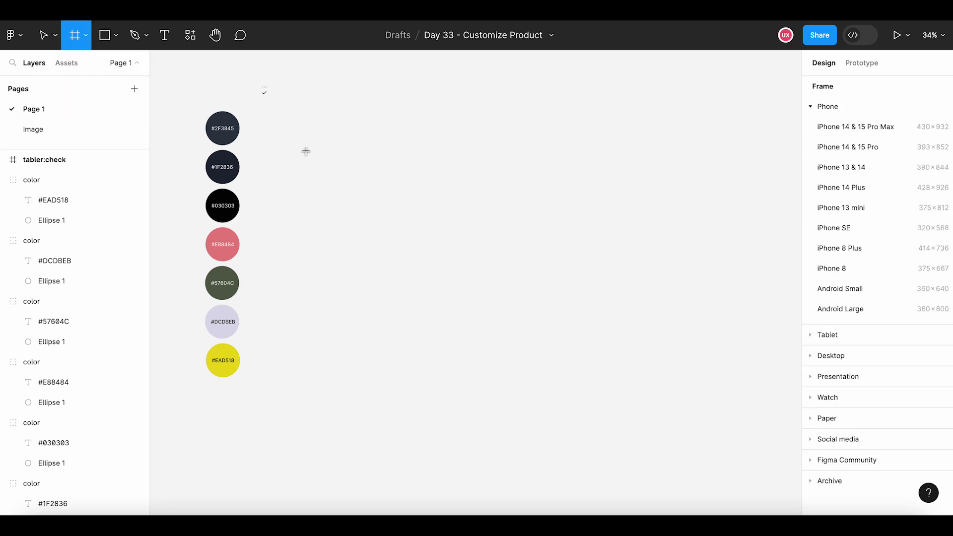
{"action": "left_click_drag", "start_coordinate": [265, 120], "coordinate": [673, 392]}
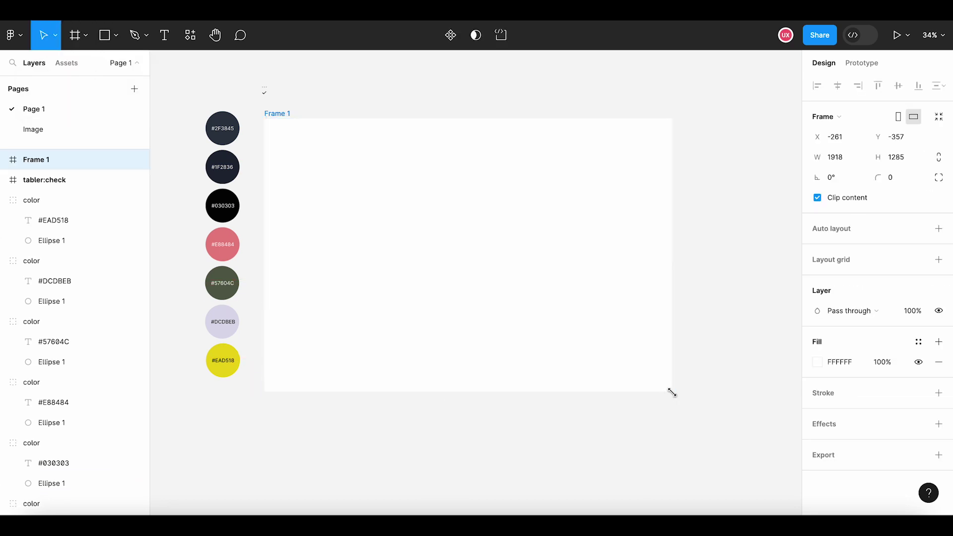
{"action": "left_click", "coordinate": [843, 158]}
{"action": "type", "text": "16"}
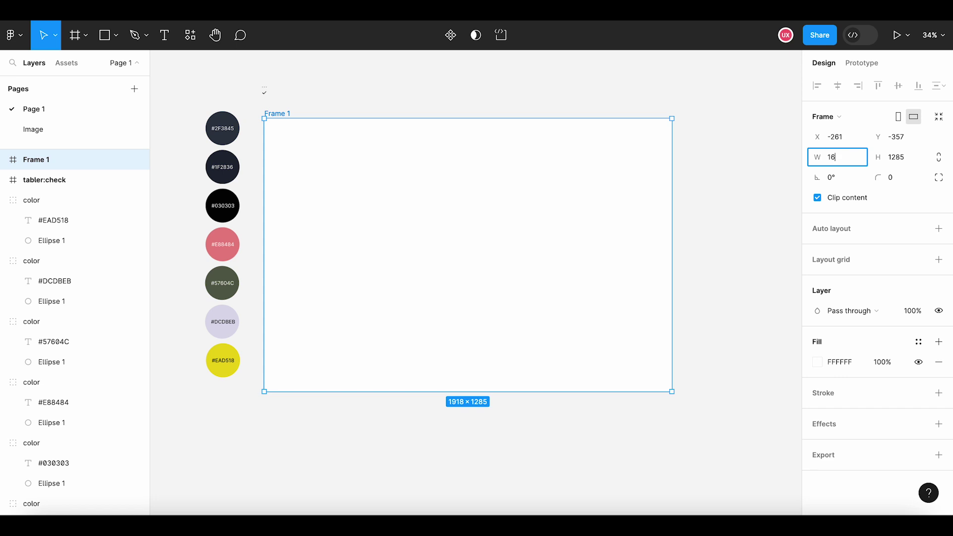
{"action": "type", "text": "00"}
{"action": "key", "text": "Tab"}
{"action": "type", "text": "0"}
{"action": "key", "text": "Return"}
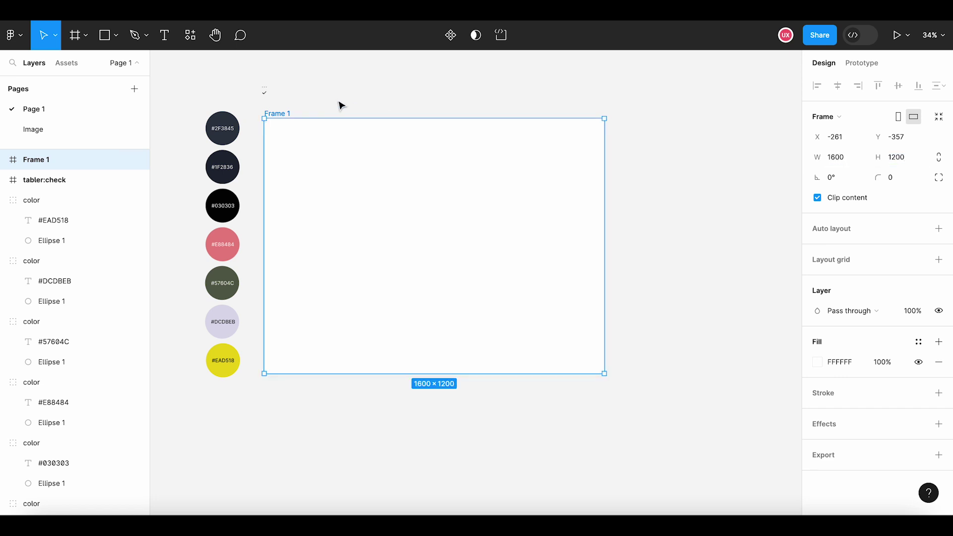
{"action": "left_click_drag", "start_coordinate": [288, 117], "coordinate": [299, 119]}
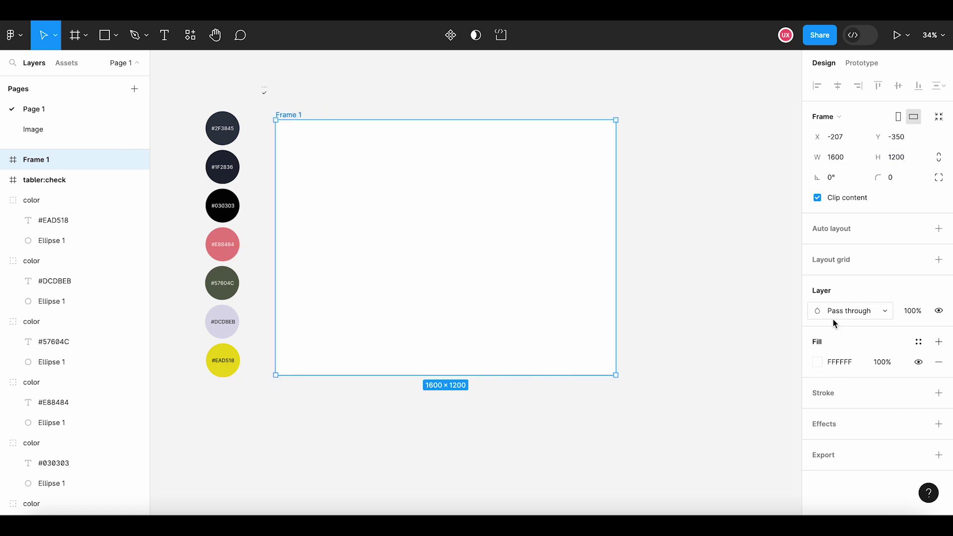
Step: Fill Frame 1 with the dark #2F3845 colour sampled from the swatch
{"action": "left_click", "coordinate": [818, 362]}
{"action": "left_click", "coordinate": [668, 367]}
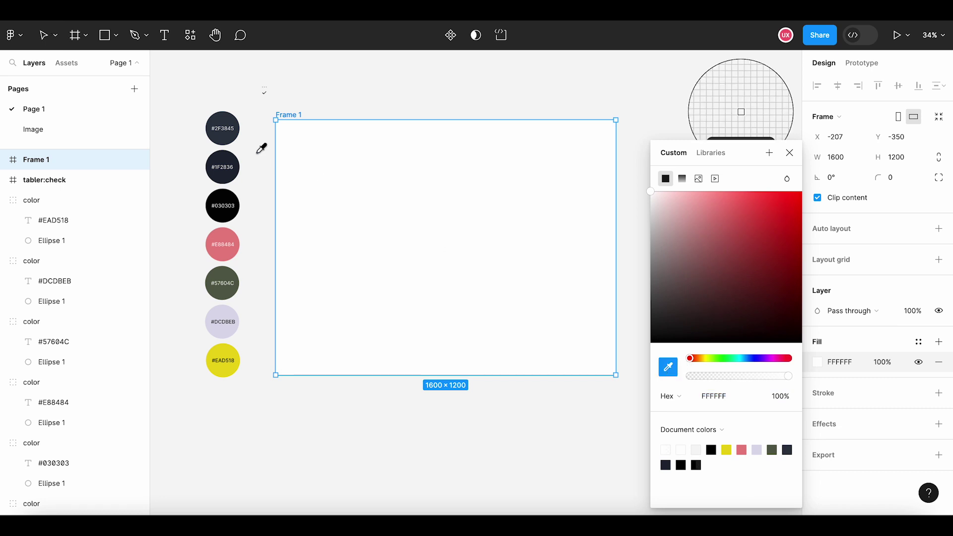
{"action": "scroll", "coordinate": [244, 133], "scroll_direction": "up", "scroll_amount": 1}
{"action": "left_click", "coordinate": [231, 119]}
{"action": "left_click", "coordinate": [364, 101]}
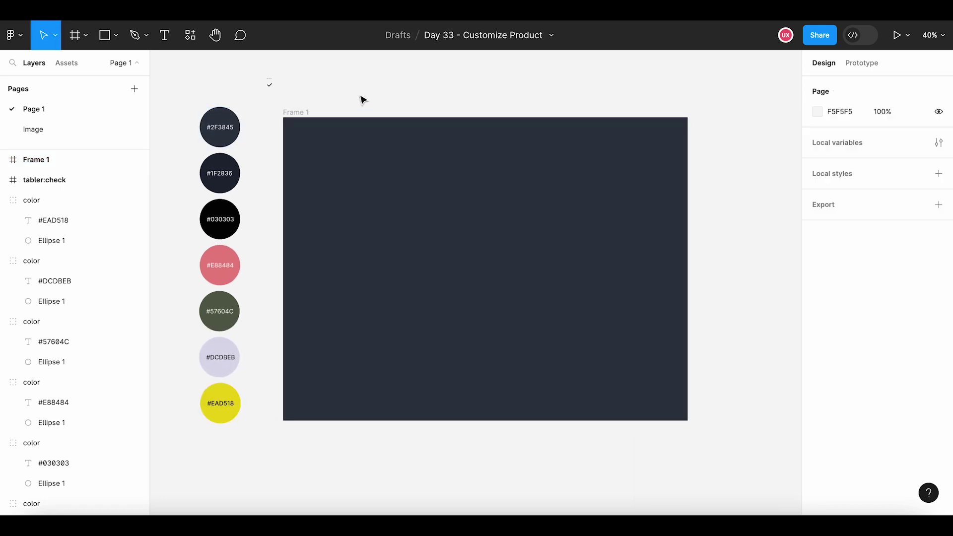
{"action": "left_click_drag", "start_coordinate": [374, 102], "coordinate": [344, 105]}
{"action": "left_click", "coordinate": [275, 111]}
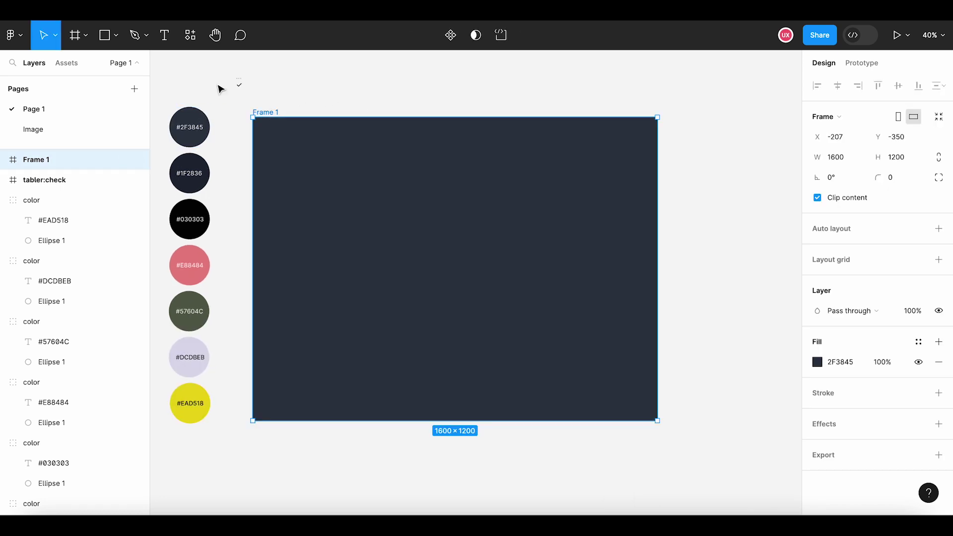
Step: Draw Frame 2 inside Frame 1 at 645×775 and move it lower
{"action": "left_click", "coordinate": [86, 44]}
{"action": "left_click", "coordinate": [88, 66]}
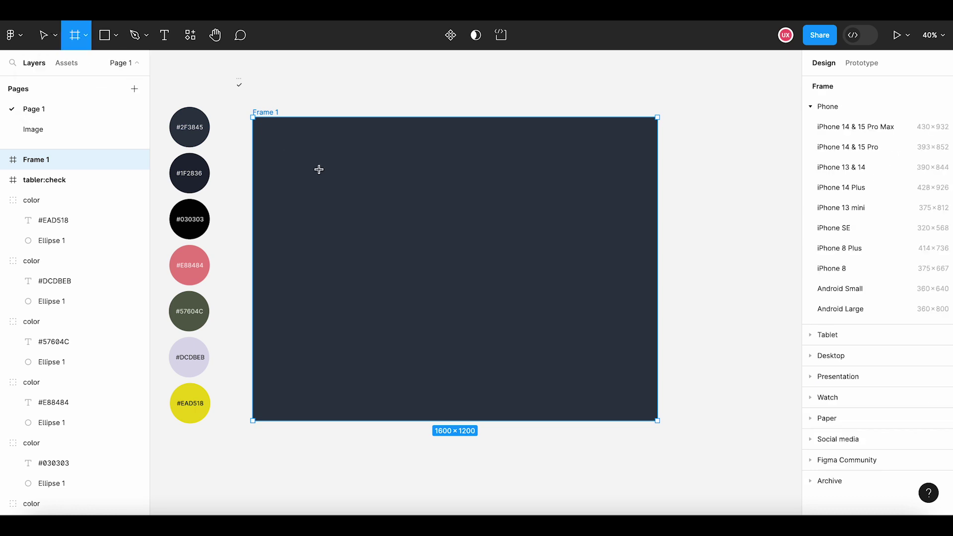
{"action": "left_click_drag", "start_coordinate": [280, 154], "coordinate": [473, 387]}
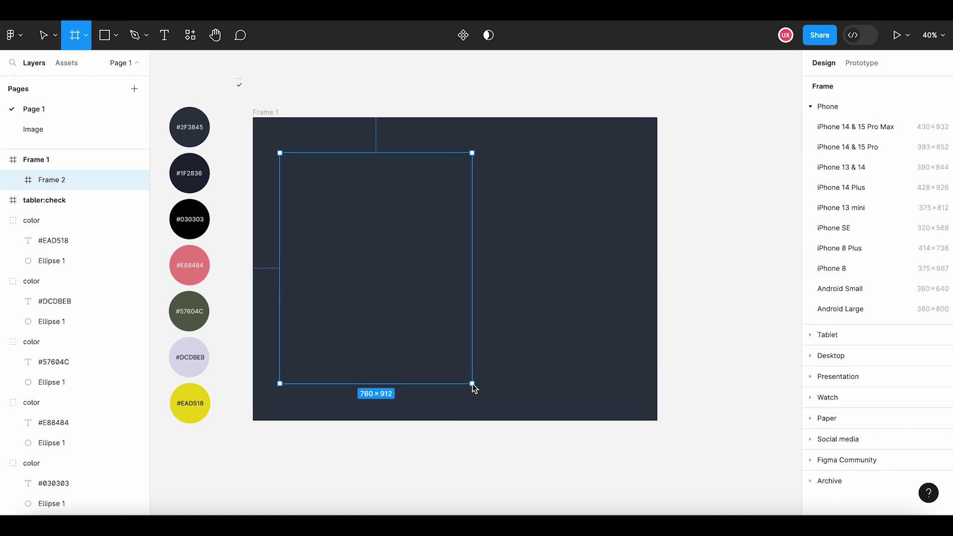
{"action": "left_click", "coordinate": [902, 158]}
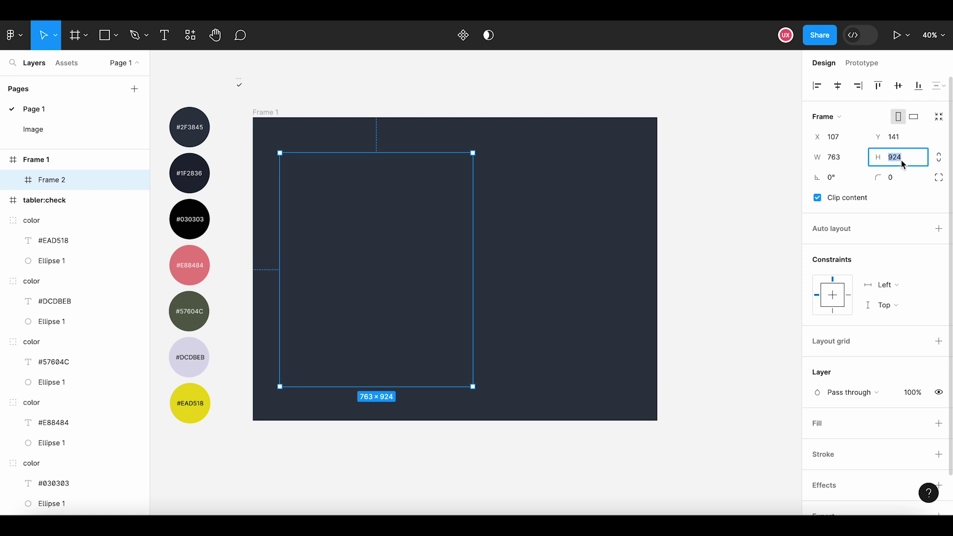
{"action": "type", "text": "775"}
{"action": "left_click", "coordinate": [843, 158]}
{"action": "type", "text": "645"}
{"action": "key", "text": "Return"}
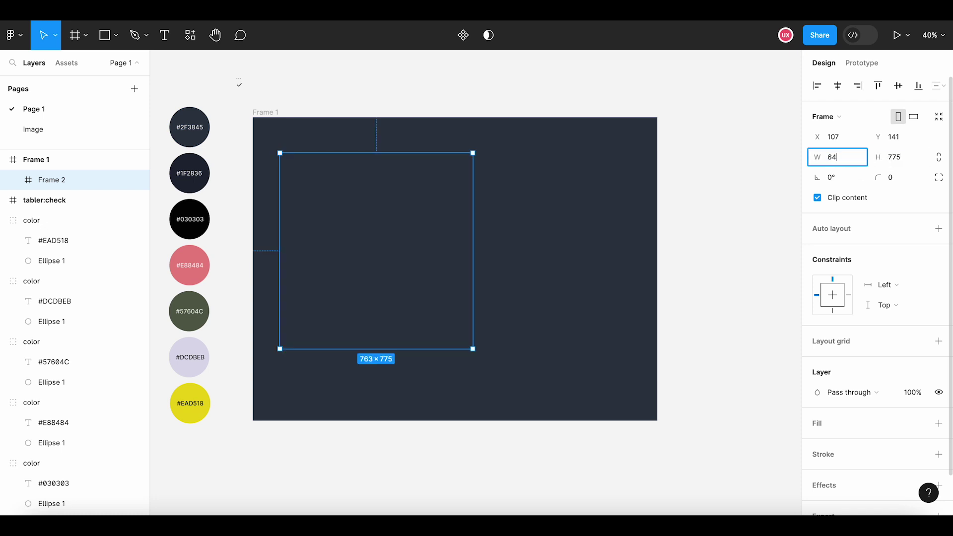
{"action": "left_click_drag", "start_coordinate": [373, 264], "coordinate": [373, 281]}
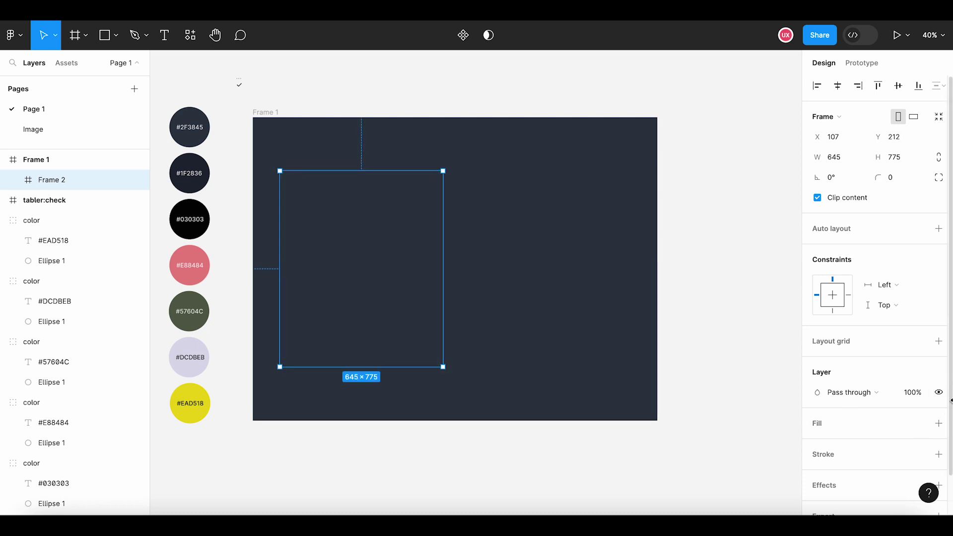
Step: Give Frame 2 a white fill and place a duplicate right beside it
{"action": "scroll", "coordinate": [952, 405], "scroll_direction": "down", "scroll_amount": 1}
{"action": "left_click", "coordinate": [938, 382]}
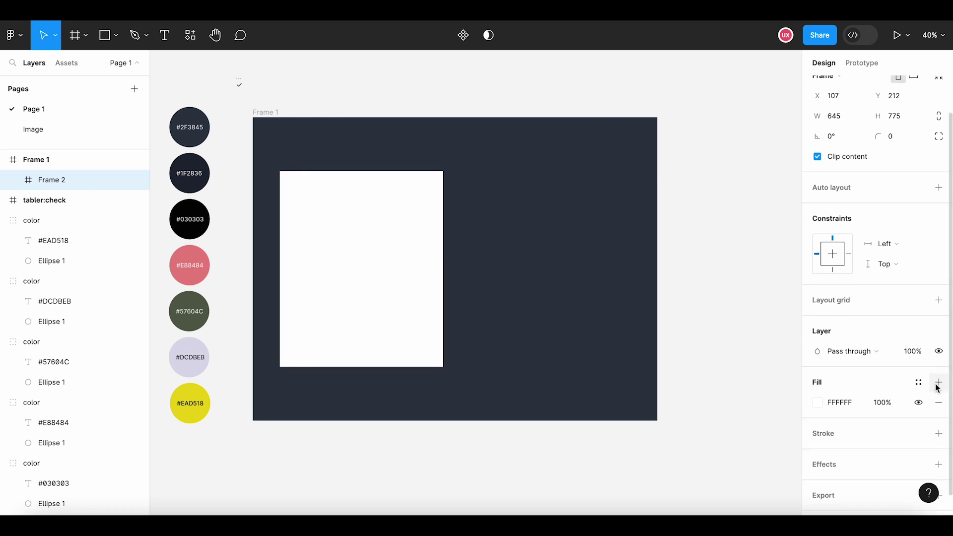
{"action": "left_click", "coordinate": [728, 363]}
{"action": "left_click", "coordinate": [342, 318]}
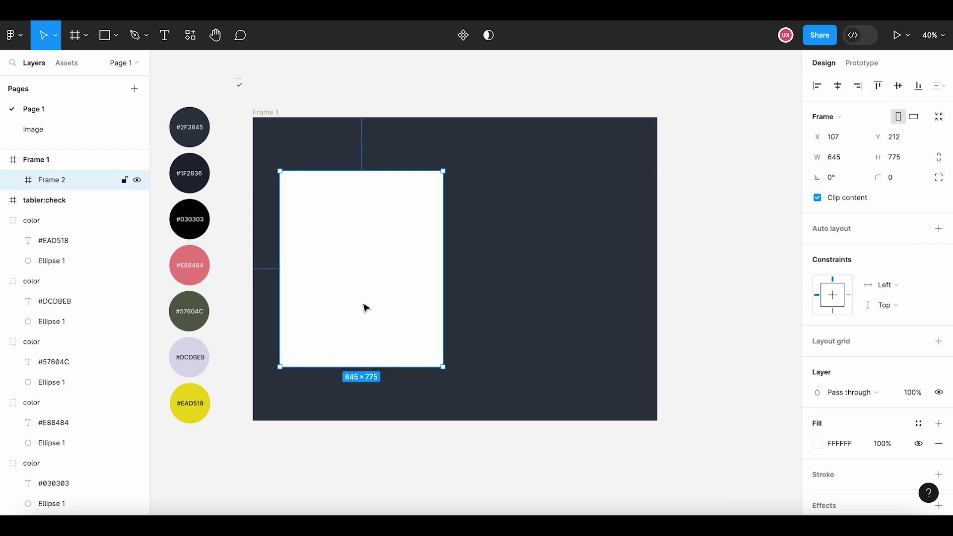
{"action": "key", "text": "ctrl+d"}
{"action": "left_click_drag", "start_coordinate": [351, 289], "coordinate": [518, 289]}
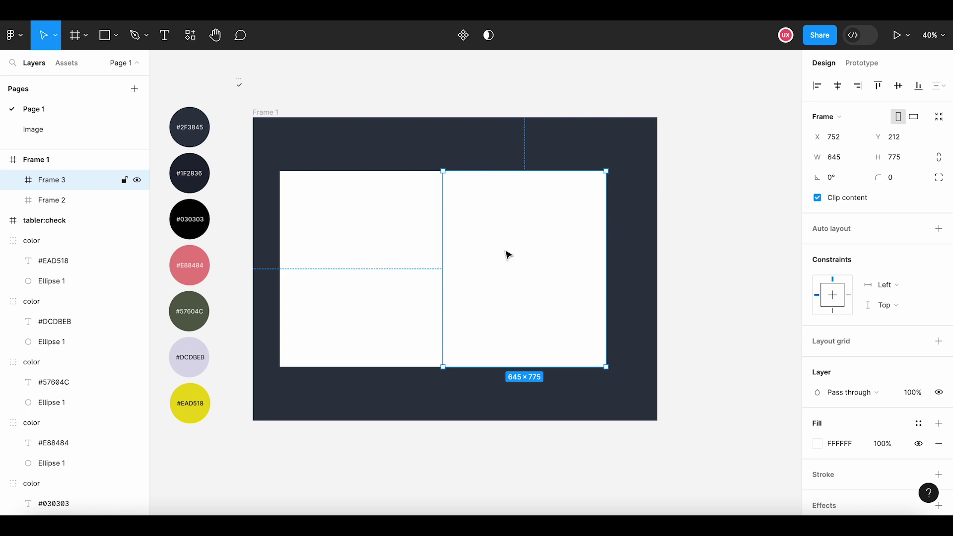
Step: Widen the copy to 710 and centre both white frames inside Frame 1
{"action": "left_click", "coordinate": [839, 157]}
{"action": "type", "text": "71"}
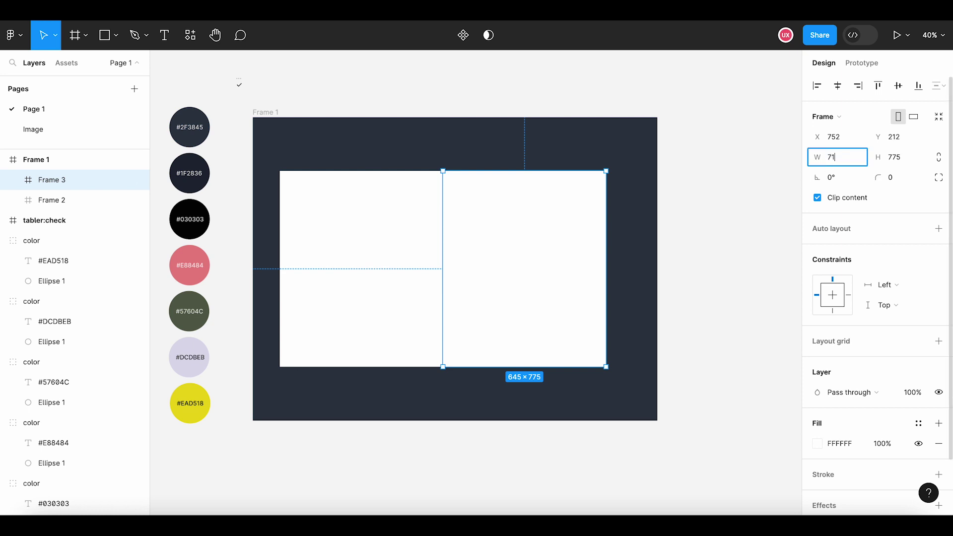
{"action": "type", "text": "0"}
{"action": "key", "text": "Return"}
{"action": "left_click", "coordinate": [397, 270], "text": "shift"}
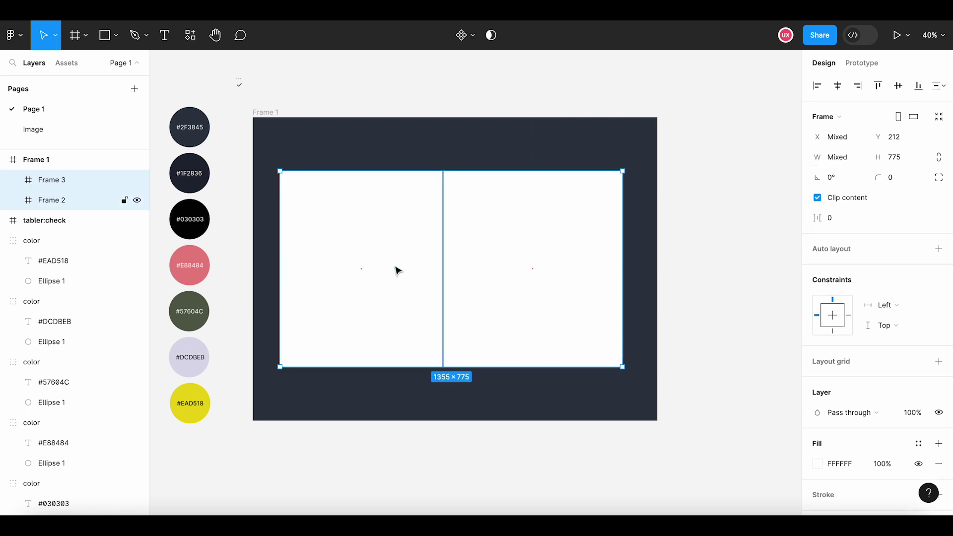
{"action": "left_click", "coordinate": [560, 254]}
{"action": "left_click", "coordinate": [647, 275]}
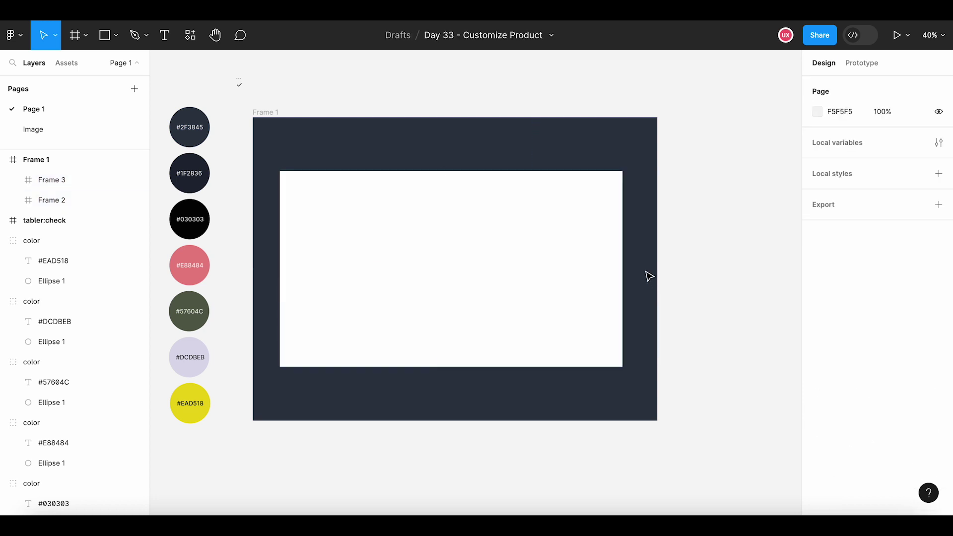
{"action": "left_click", "coordinate": [385, 306]}
{"action": "left_click", "coordinate": [517, 304], "text": "shift"}
{"action": "left_click_drag", "start_coordinate": [500, 301], "coordinate": [503, 301]}
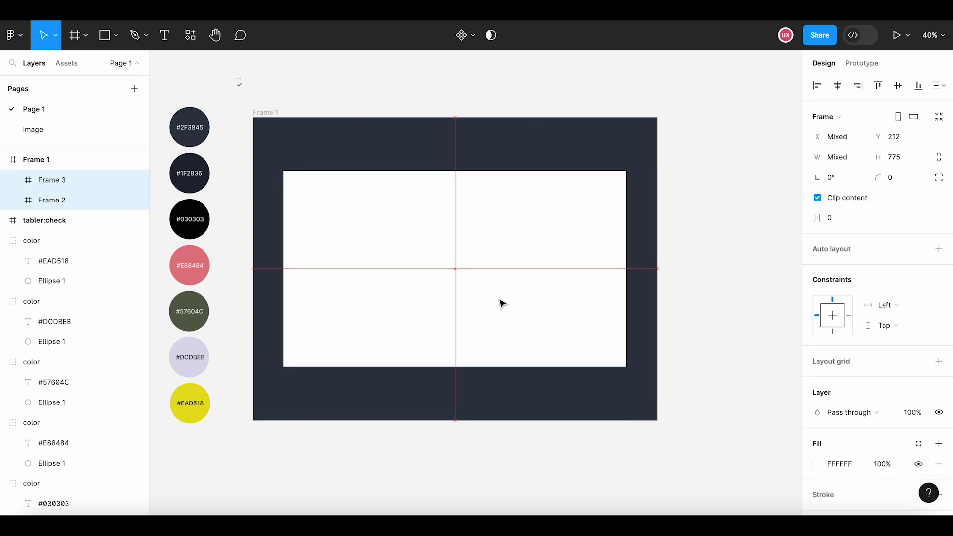
{"action": "left_click", "coordinate": [704, 307]}
{"action": "left_click", "coordinate": [376, 280]}
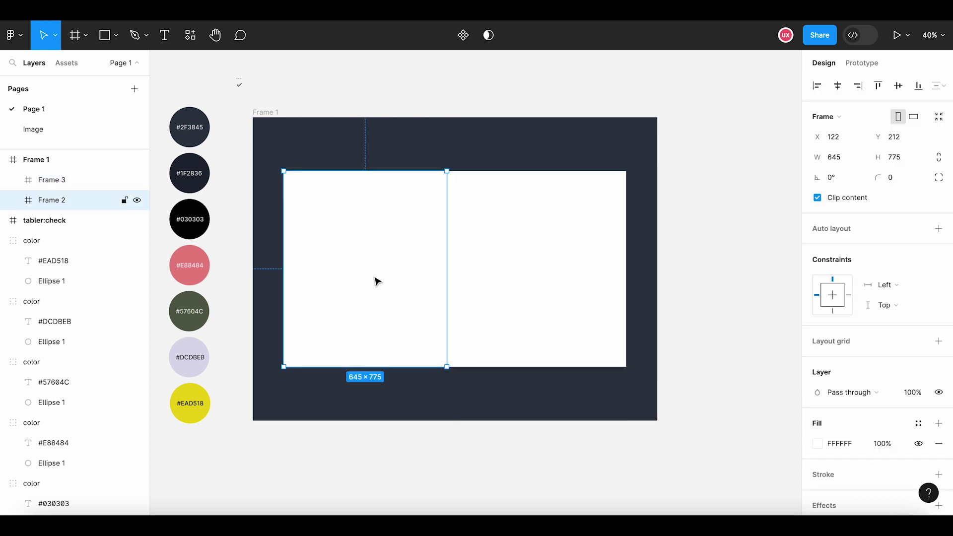
Step: Paste the dark dot pattern image from the Image page into Frame 2, enlarged to fill it
{"action": "left_click", "coordinate": [59, 130]}
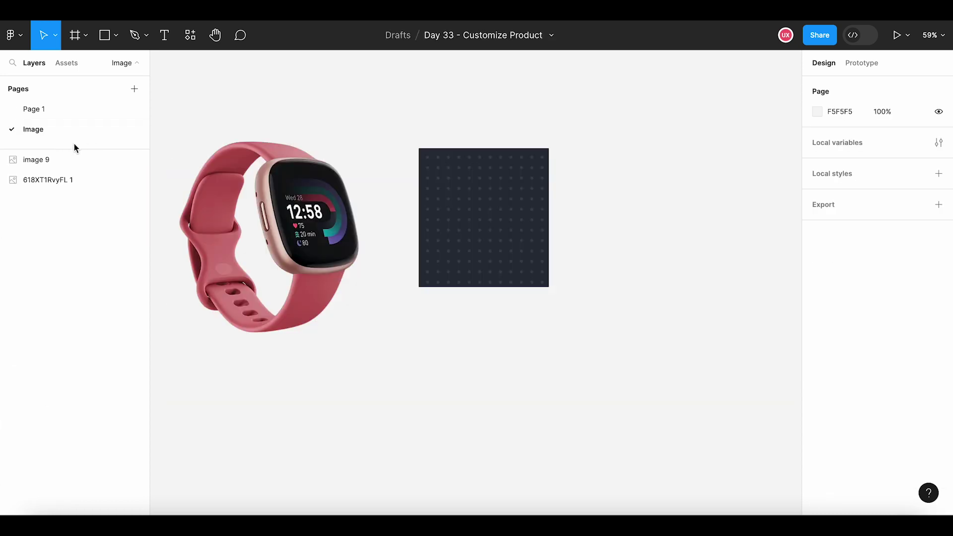
{"action": "left_click", "coordinate": [473, 212]}
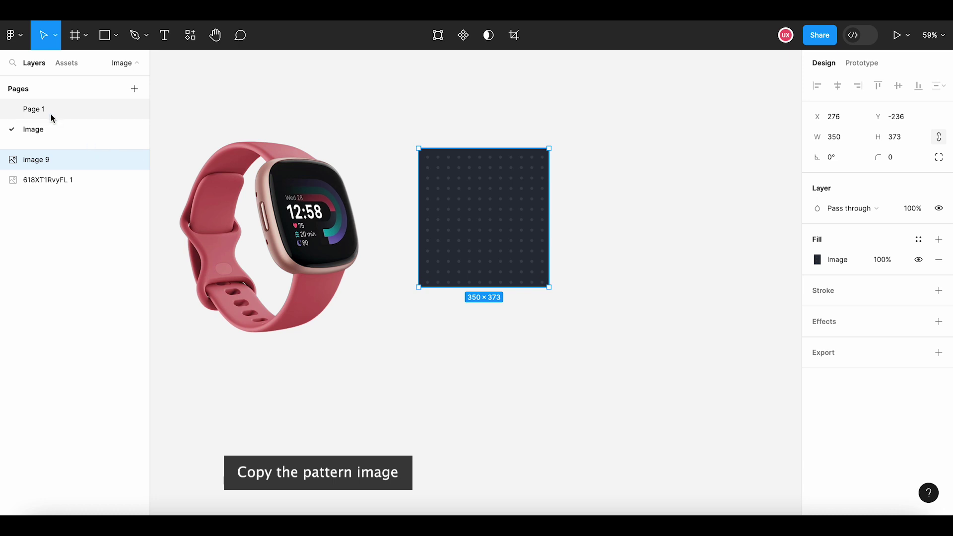
{"action": "left_click", "coordinate": [48, 110]}
{"action": "right_click", "coordinate": [347, 213]}
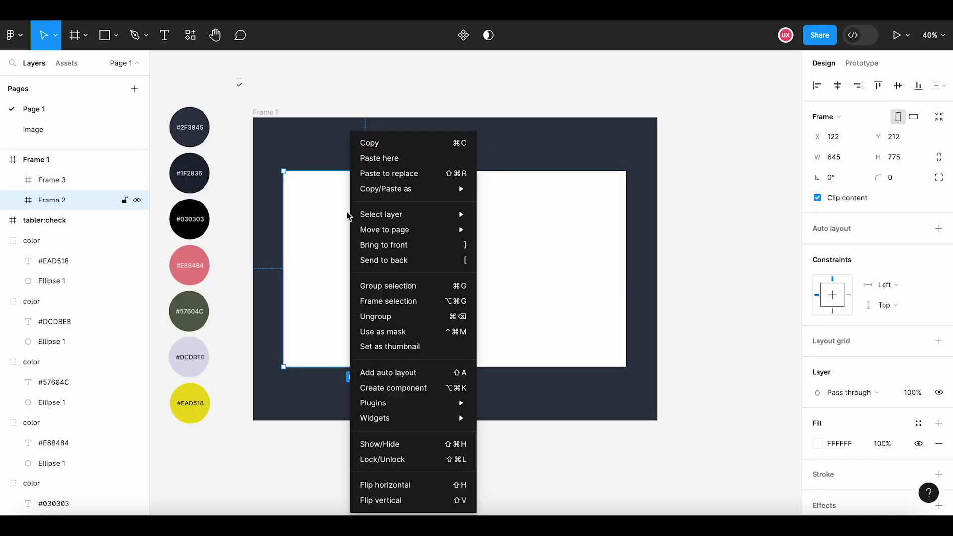
{"action": "left_click", "coordinate": [398, 160]}
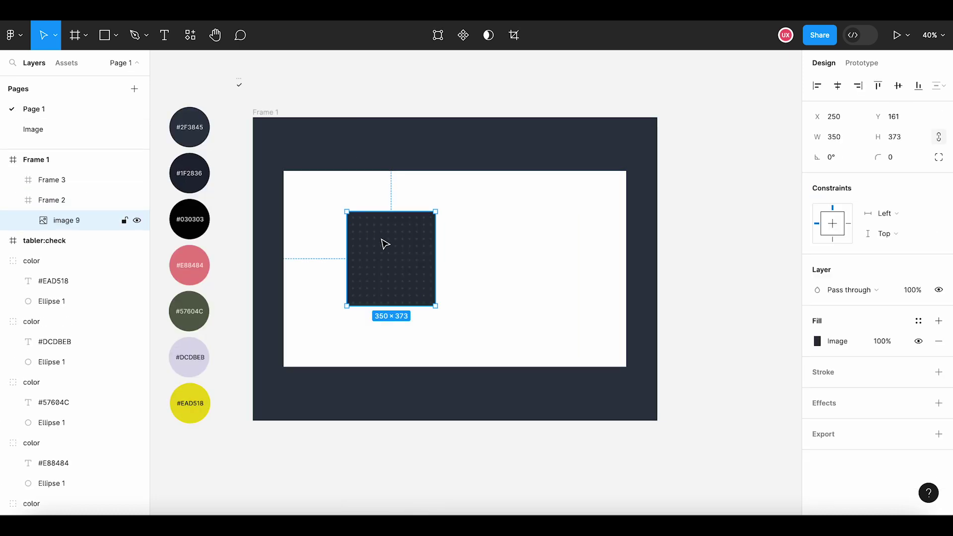
{"action": "left_click_drag", "start_coordinate": [383, 240], "coordinate": [321, 205]}
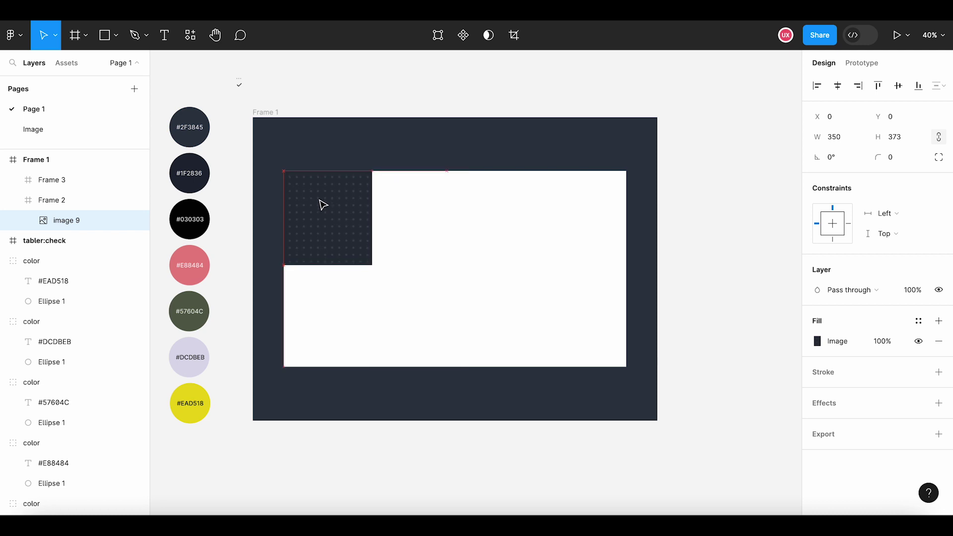
{"action": "scroll", "coordinate": [372, 266], "scroll_direction": "up", "scroll_amount": 2, "text": "ctrl"}
{"action": "scroll", "coordinate": [372, 267], "scroll_direction": "up", "scroll_amount": 1, "text": "ctrl"}
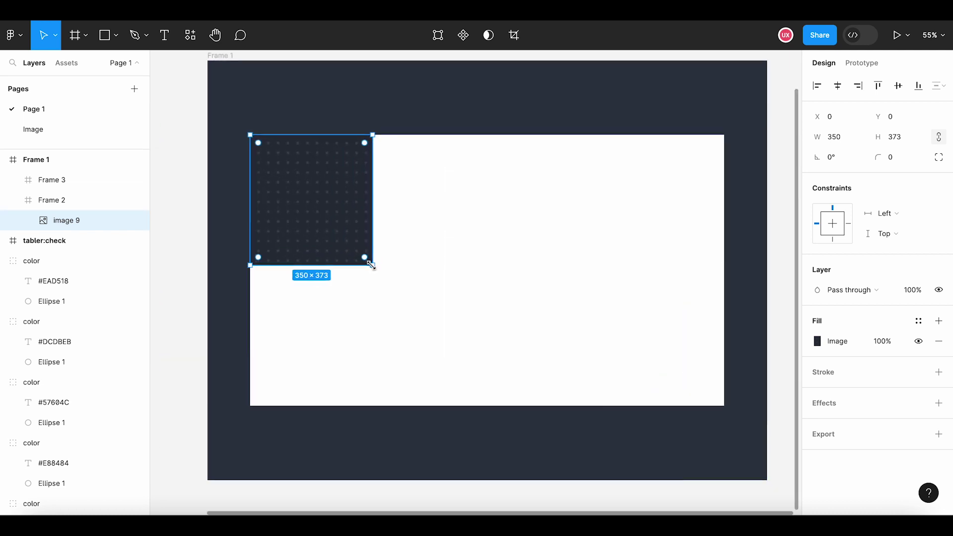
{"action": "mouse_move", "coordinate": [371, 267]}
{"action": "left_mouse_down"}
{"action": "mouse_move", "coordinate": [470, 362]}
{"action": "mouse_move", "coordinate": [485, 390]}
{"action": "mouse_move", "coordinate": [476, 406]}
{"action": "left_mouse_up"}
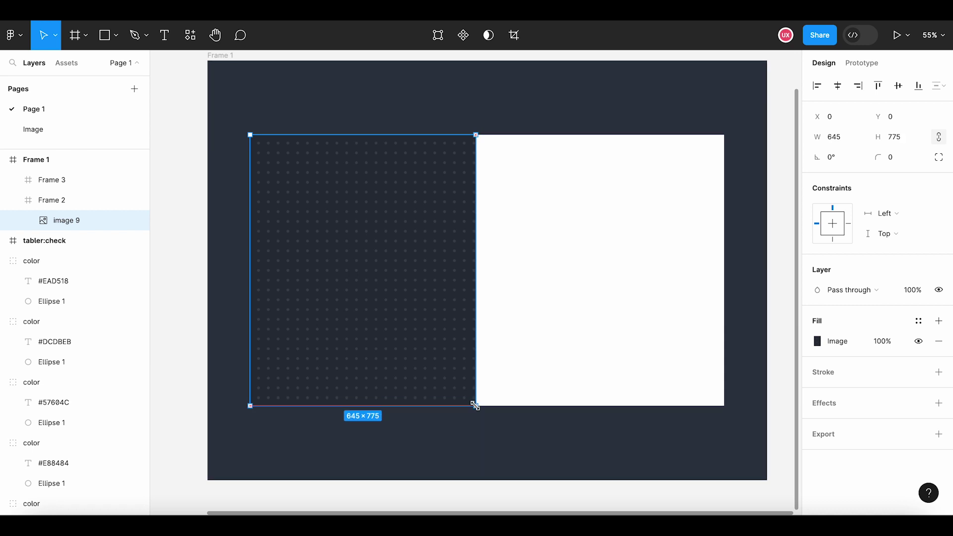
{"action": "left_click", "coordinate": [481, 431]}
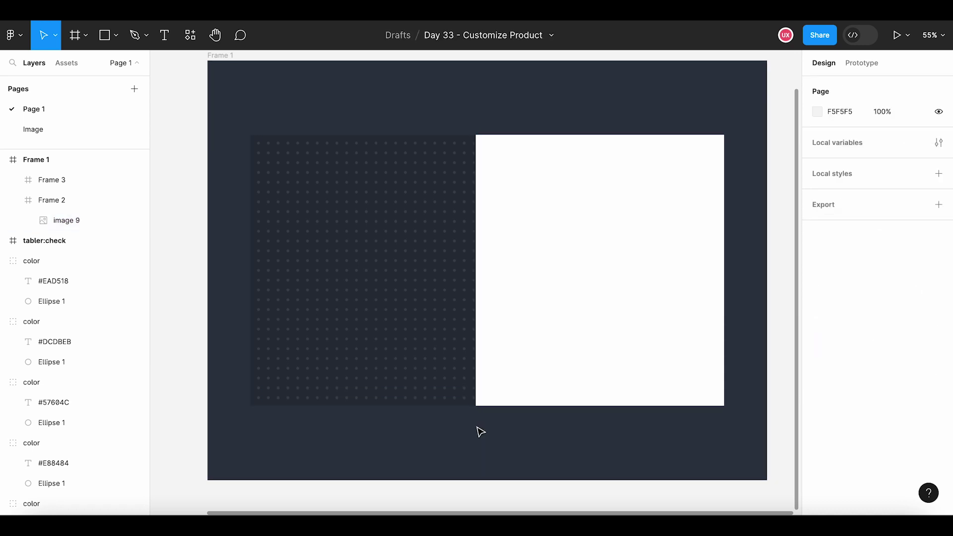
Step: Fill the right-hand panel with the #1F2836 swatch colour
{"action": "scroll", "coordinate": [481, 431], "scroll_direction": "down", "scroll_amount": 3}
{"action": "scroll", "coordinate": [478, 430], "scroll_direction": "down", "scroll_amount": 2}
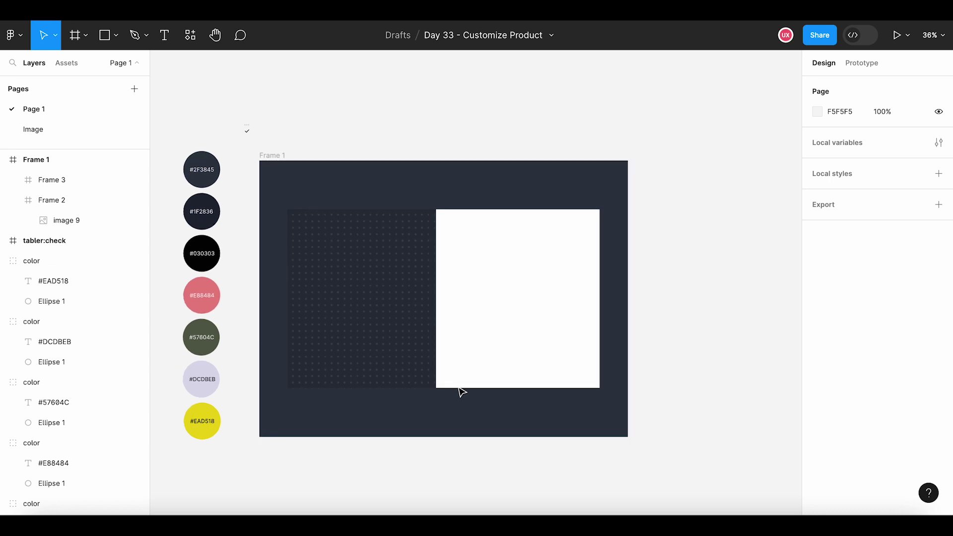
{"action": "left_click", "coordinate": [504, 324]}
{"action": "left_click", "coordinate": [818, 445]}
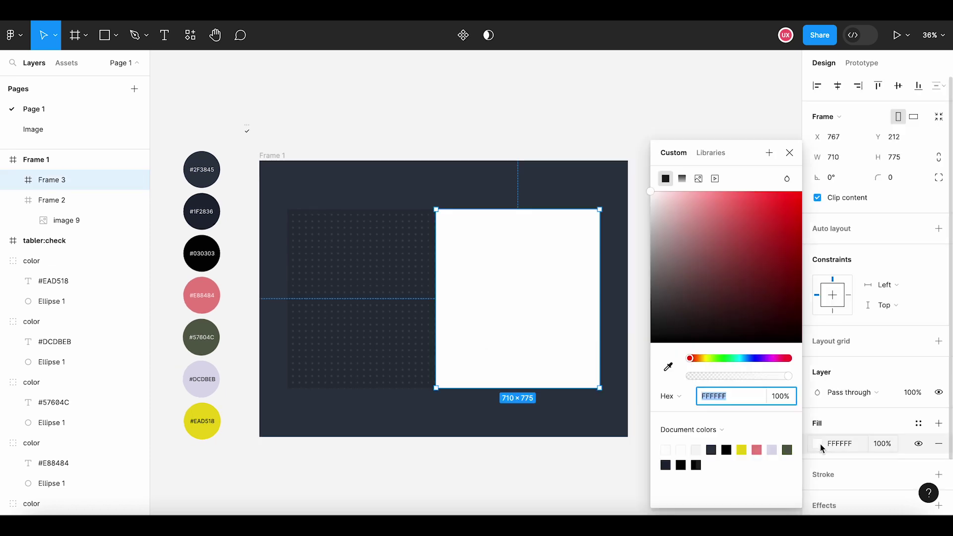
{"action": "left_click", "coordinate": [669, 367]}
{"action": "left_click", "coordinate": [209, 204]}
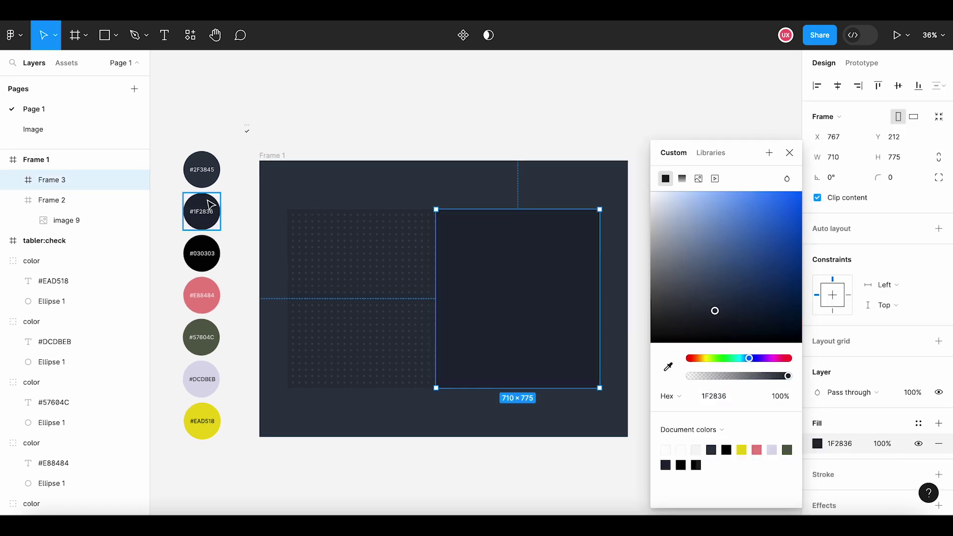
{"action": "left_click", "coordinate": [348, 101]}
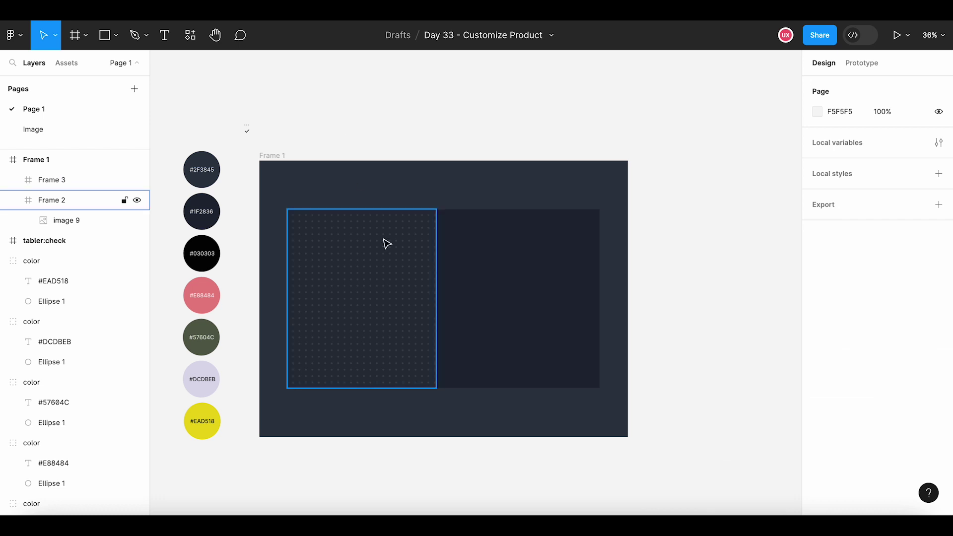
{"action": "scroll", "coordinate": [386, 243], "scroll_direction": "up", "scroll_amount": 3}
Step: Paste the pink watch image from the Image page centred on the dotted left panel
{"action": "left_click", "coordinate": [52, 129]}
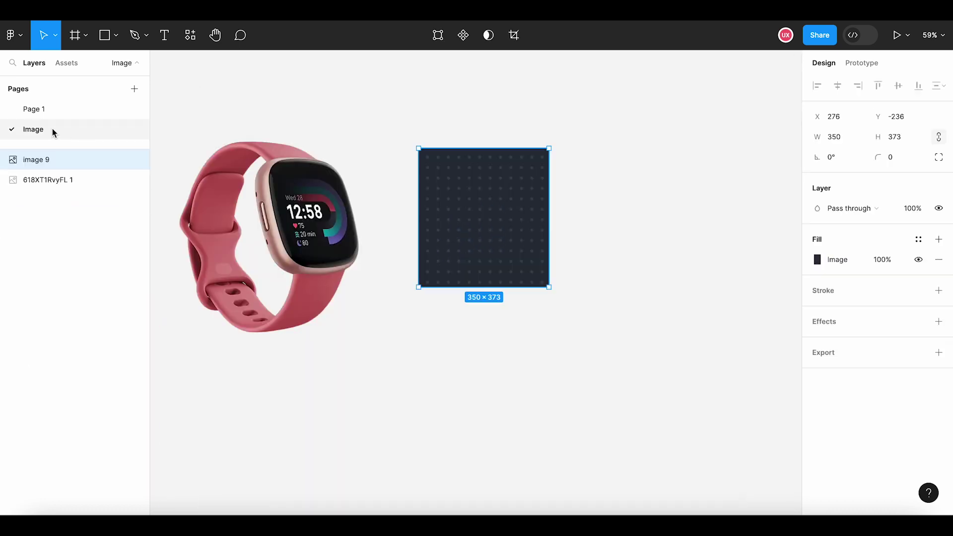
{"action": "left_click", "coordinate": [202, 154]}
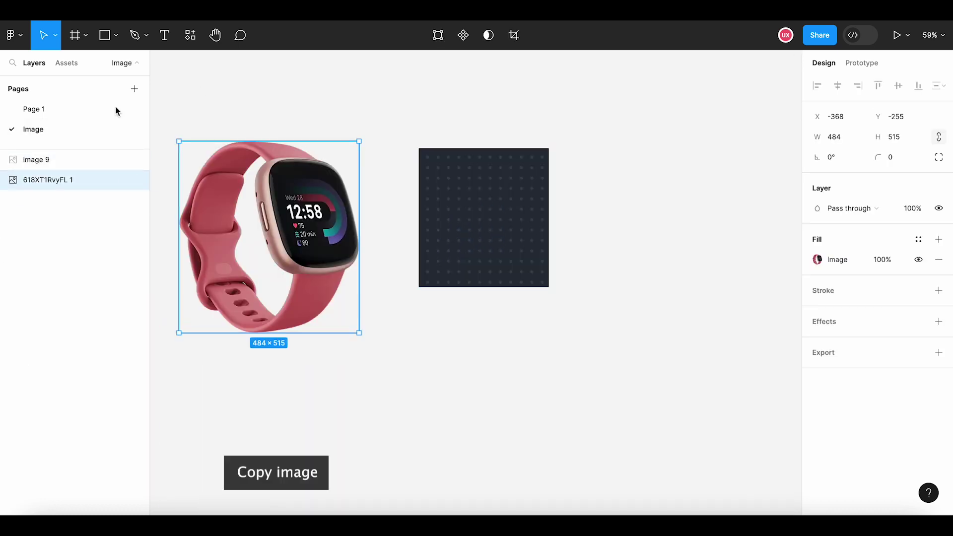
{"action": "left_click", "coordinate": [49, 109]}
{"action": "left_click_drag", "start_coordinate": [348, 264], "coordinate": [351, 211]}
{"action": "left_click", "coordinate": [351, 210]}
{"action": "key", "text": "ctrl+v"}
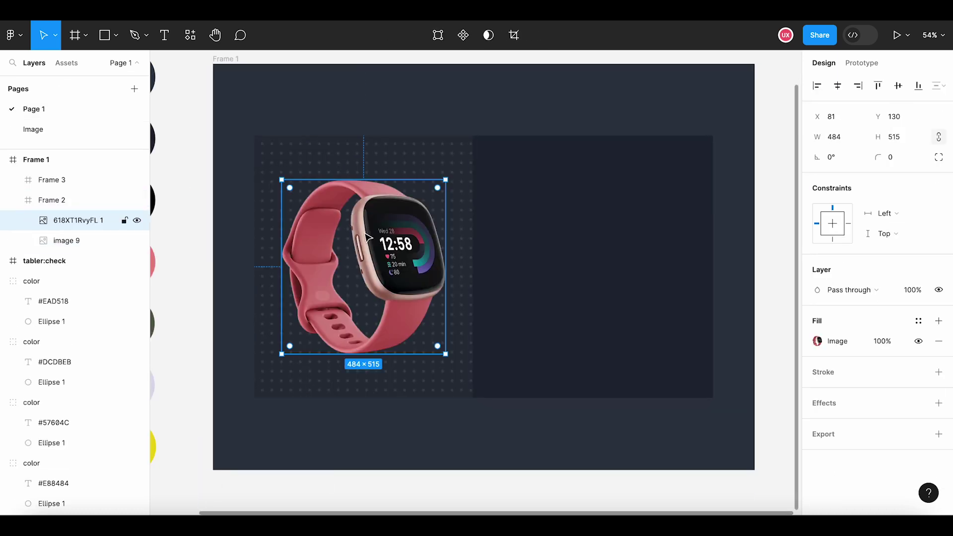
{"action": "left_click_drag", "start_coordinate": [381, 236], "coordinate": [392, 242]}
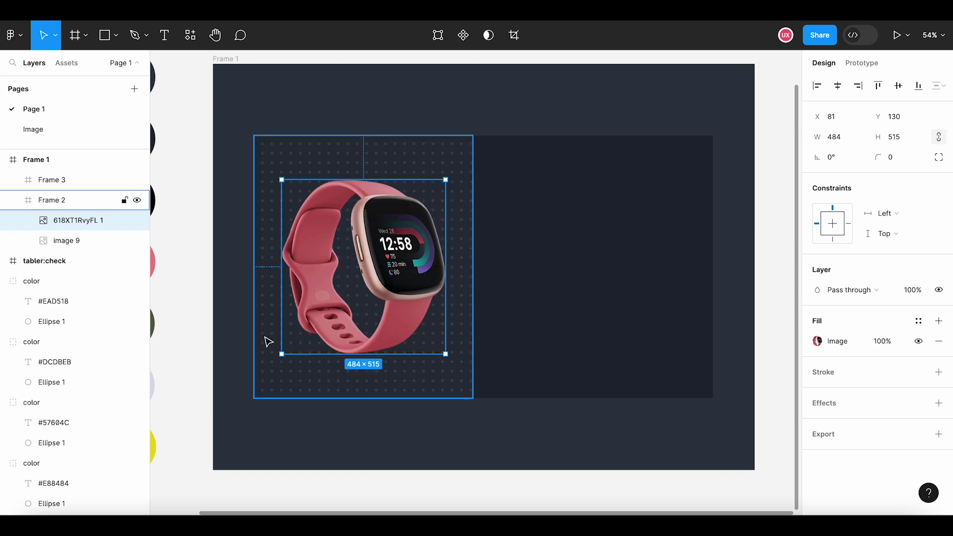
{"action": "left_click", "coordinate": [241, 345]}
Step: Adjust the view and select the dark right-hand panel
{"action": "scroll", "coordinate": [240, 344], "scroll_direction": "down", "scroll_amount": 2}
{"action": "scroll", "coordinate": [240, 344], "scroll_direction": "down", "scroll_amount": 2}
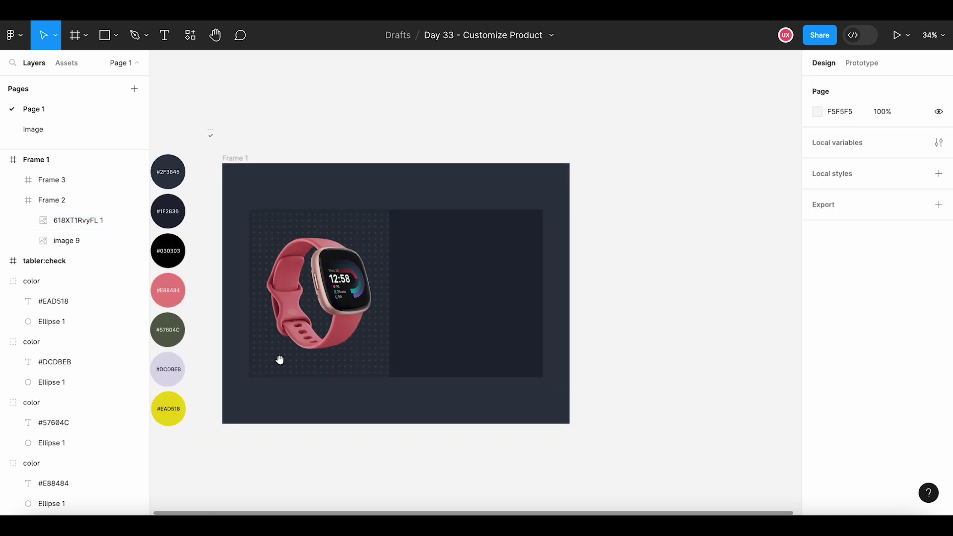
{"action": "scroll", "coordinate": [279, 358], "scroll_direction": "left", "scroll_amount": 2}
{"action": "left_click", "coordinate": [489, 330]}
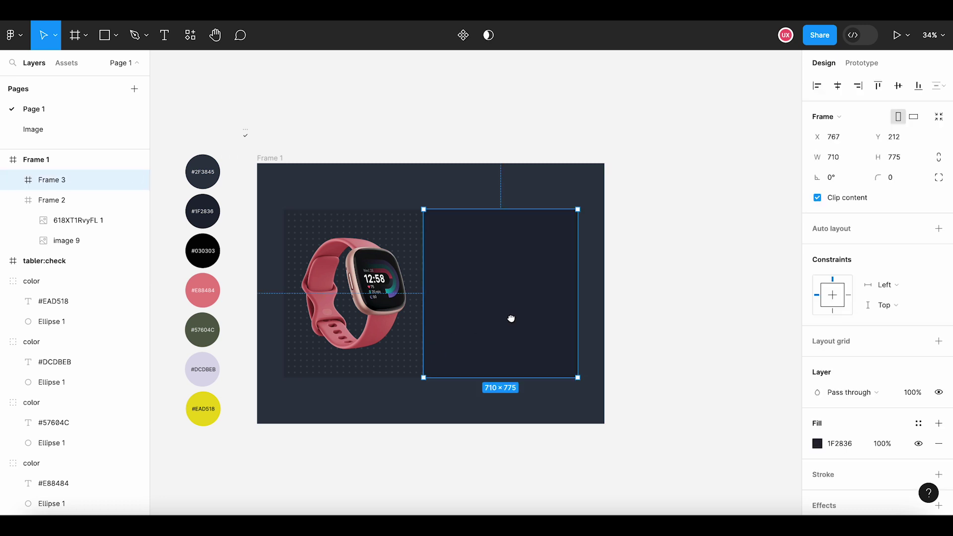
{"action": "scroll", "coordinate": [511, 318], "scroll_direction": "right", "scroll_amount": 4}
{"action": "scroll", "coordinate": [400, 329], "scroll_direction": "up", "scroll_amount": 3}
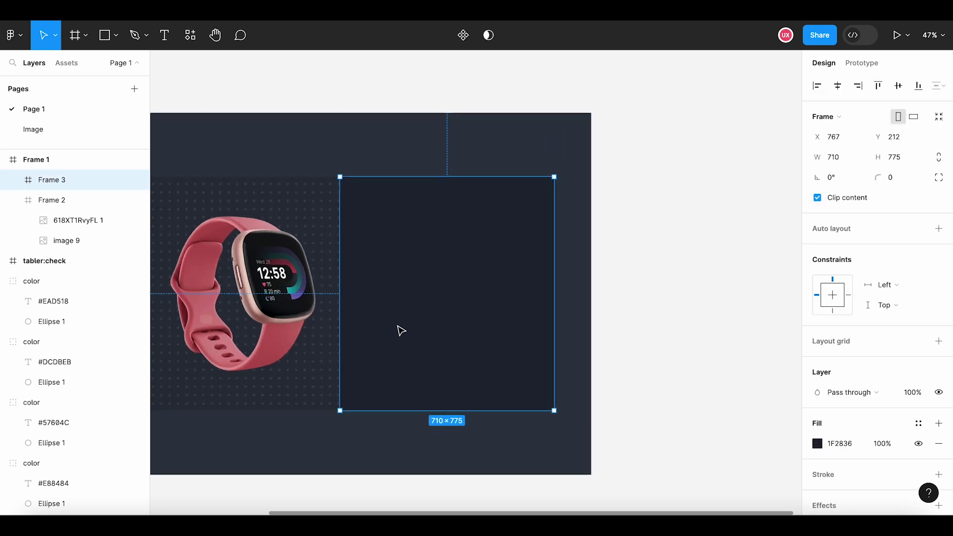
{"action": "scroll", "coordinate": [401, 330], "scroll_direction": "up", "scroll_amount": 1}
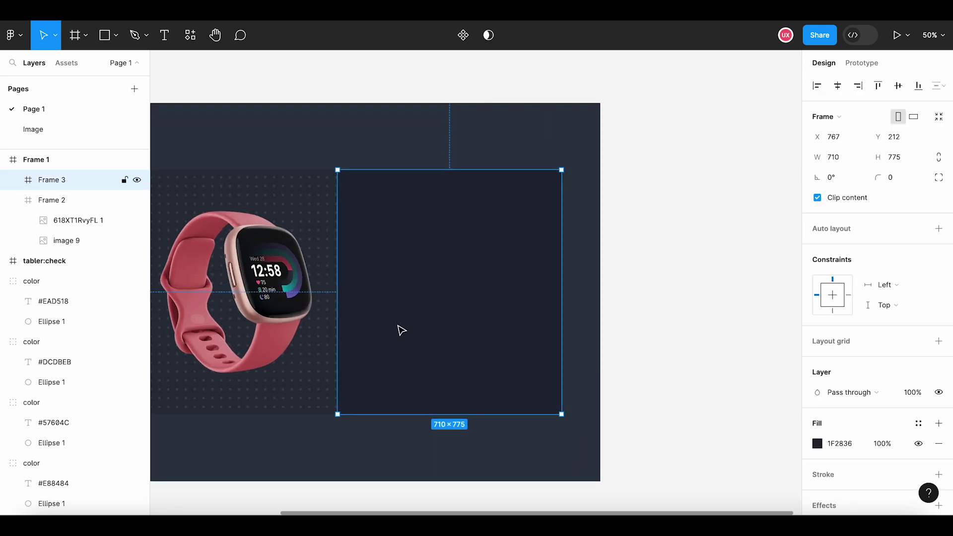
Step: Add the title 'FITBIT VERSA 4 SMARTWATCH' near the top left of the right panel
{"action": "left_click", "coordinate": [167, 35]}
{"action": "left_click", "coordinate": [377, 223]}
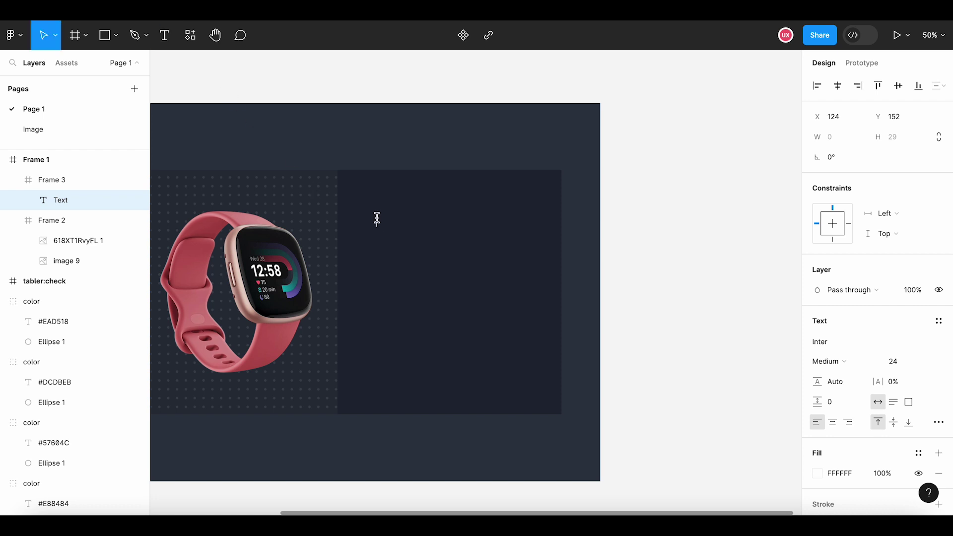
{"action": "type", "text": "Fitbit Versa 4 Smartwatch"}
{"action": "key", "text": "Escape"}
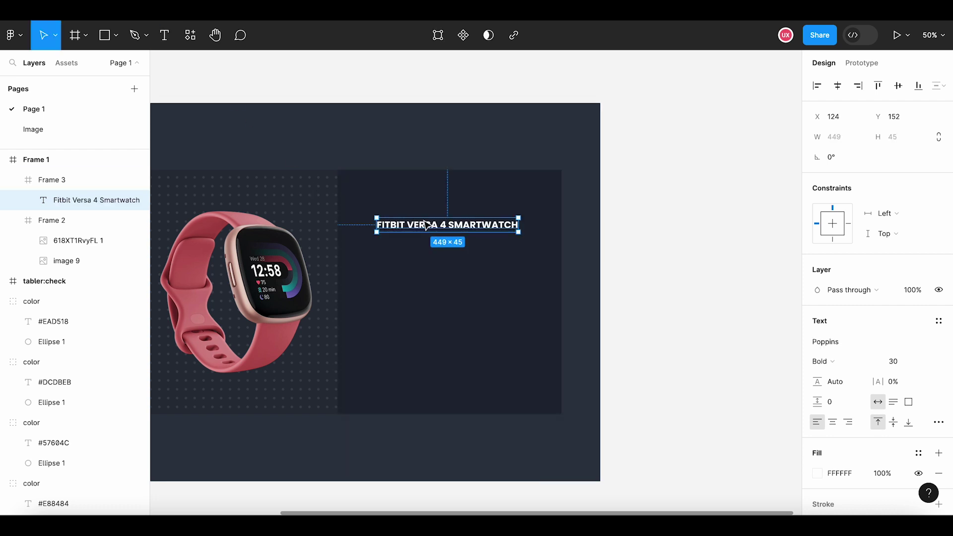
{"action": "scroll", "coordinate": [427, 225], "scroll_direction": "up", "scroll_amount": 3, "text": "ctrl"}
{"action": "left_click_drag", "start_coordinate": [424, 228], "coordinate": [415, 221]}
{"action": "key", "text": "Right"}
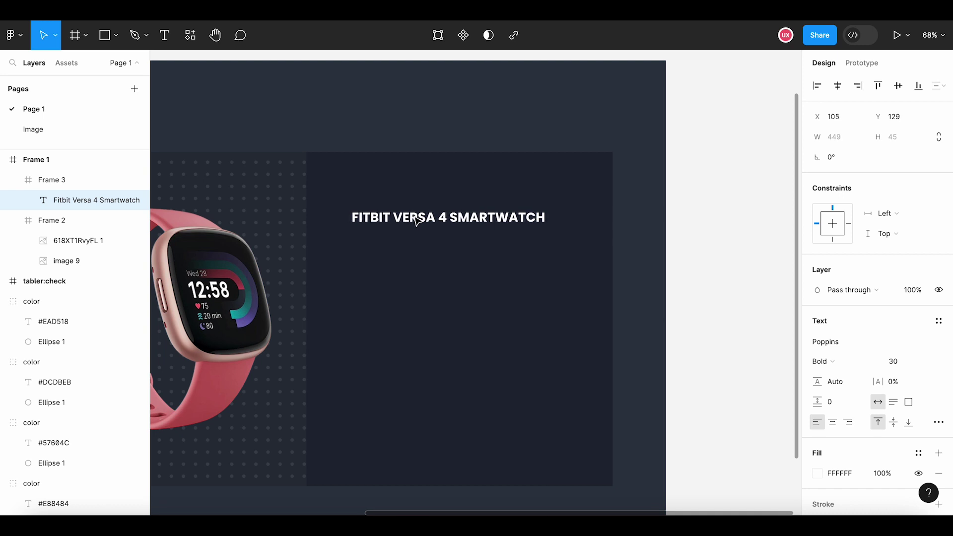
{"action": "key", "text": "Right"}
{"action": "key", "text": "Right"}
Step: Select the right-hand panel and bring up the shape types list
{"action": "left_click", "coordinate": [408, 264]}
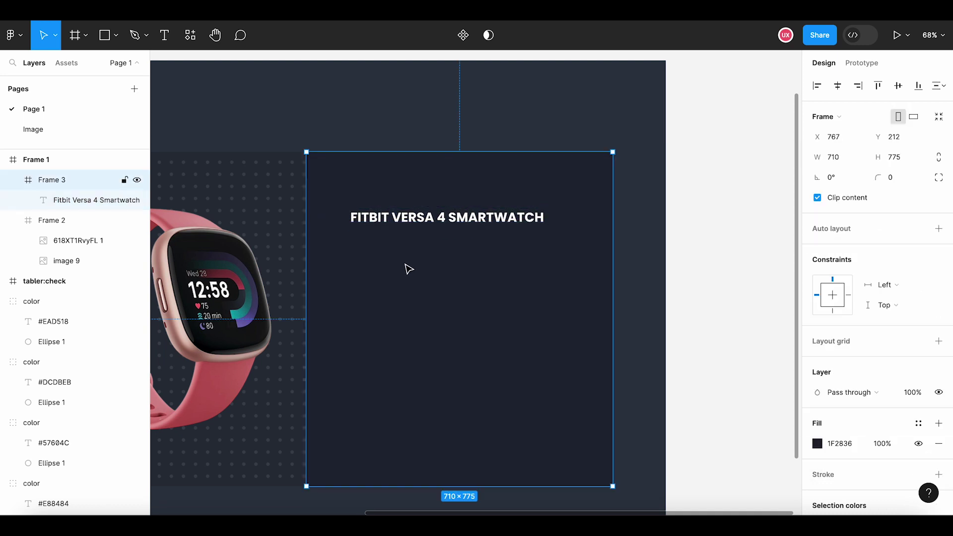
{"action": "scroll", "coordinate": [409, 269], "scroll_direction": "down", "scroll_amount": 2, "text": "ctrl"}
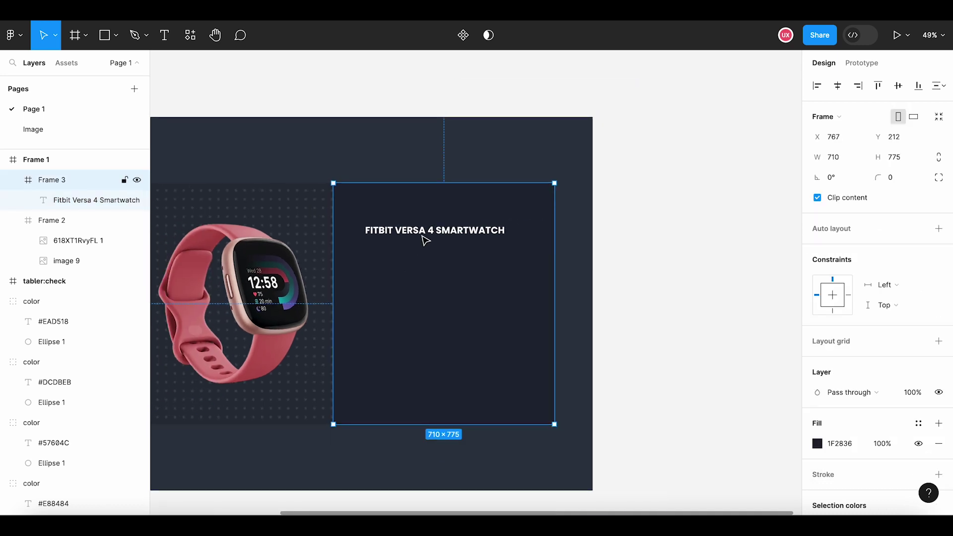
{"action": "scroll", "coordinate": [425, 241], "scroll_direction": "up", "scroll_amount": 2, "text": "ctrl"}
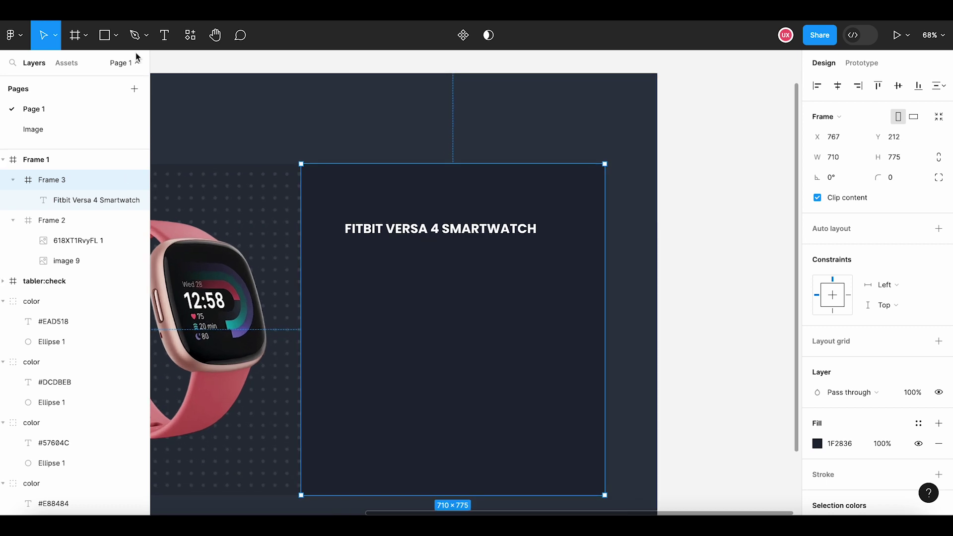
{"action": "left_click", "coordinate": [115, 35]}
Step: Draw a 36×36 circle below the title
{"action": "left_click", "coordinate": [106, 110]}
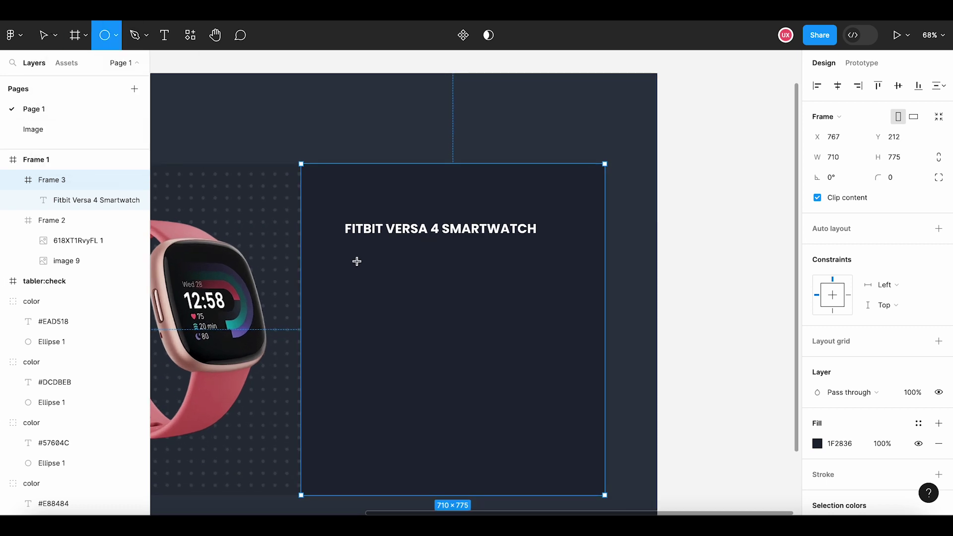
{"action": "left_click_drag", "start_coordinate": [347, 250], "coordinate": [372, 274]}
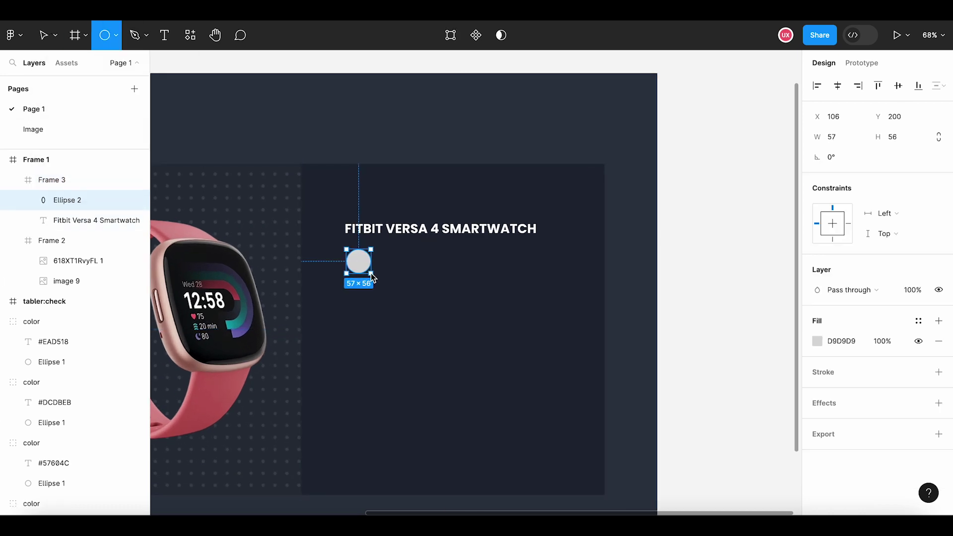
{"action": "left_click", "coordinate": [838, 138]}
{"action": "type", "text": "6"}
{"action": "key", "text": "Tab"}
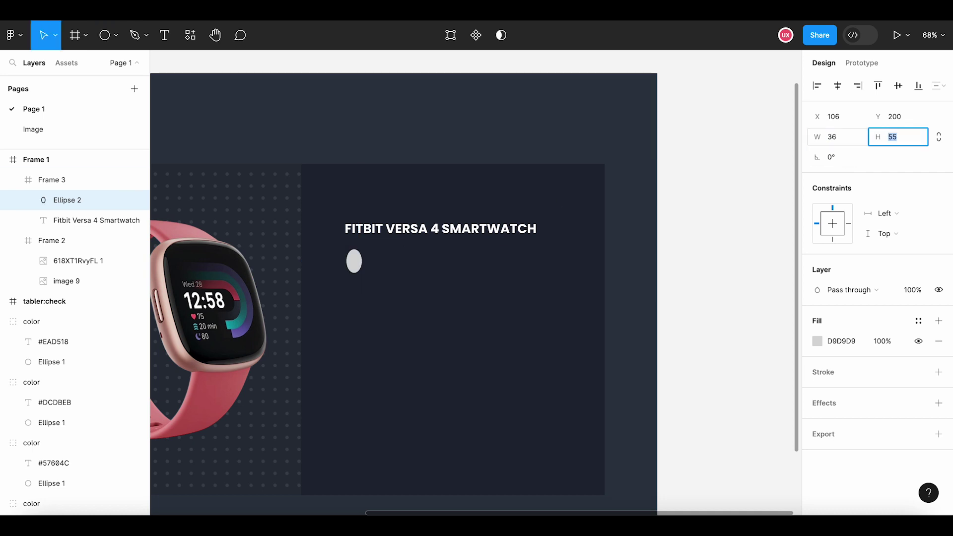
{"action": "type", "text": "36"}
{"action": "key", "text": "Return"}
{"action": "scroll", "coordinate": [398, 277], "scroll_direction": "up", "scroll_amount": 2, "text": "ctrl"}
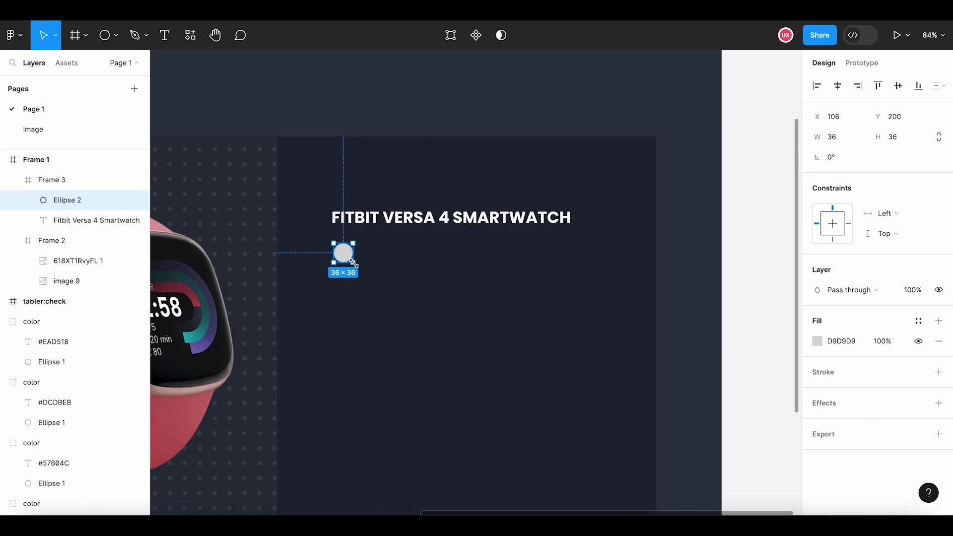
Step: Duplicate the circle into a row of four circles
{"action": "key", "text": "ctrl+c"}
{"action": "key", "text": "ctrl+v"}
{"action": "left_click_drag", "start_coordinate": [341, 254], "coordinate": [403, 256]}
{"action": "key", "text": "ctrl+v"}
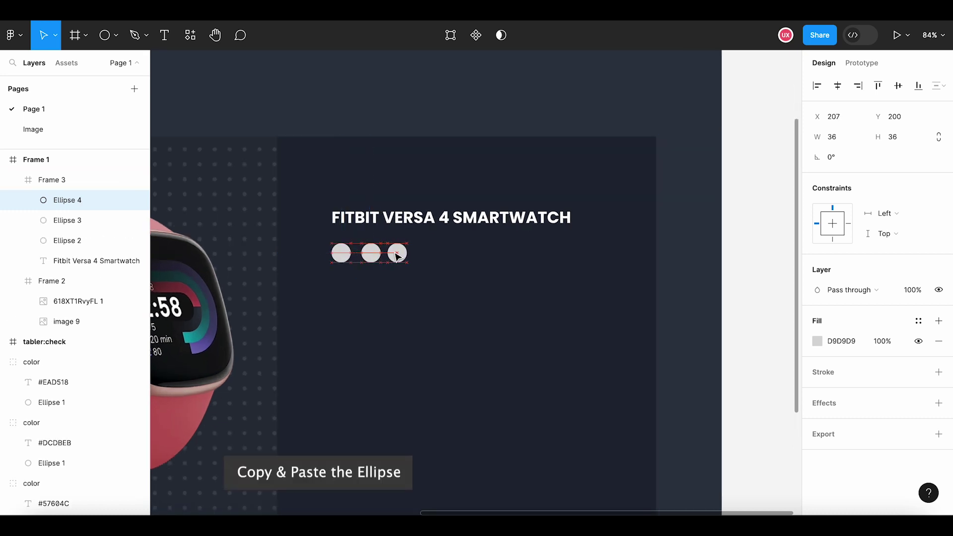
{"action": "key", "text": "ctrl+v"}
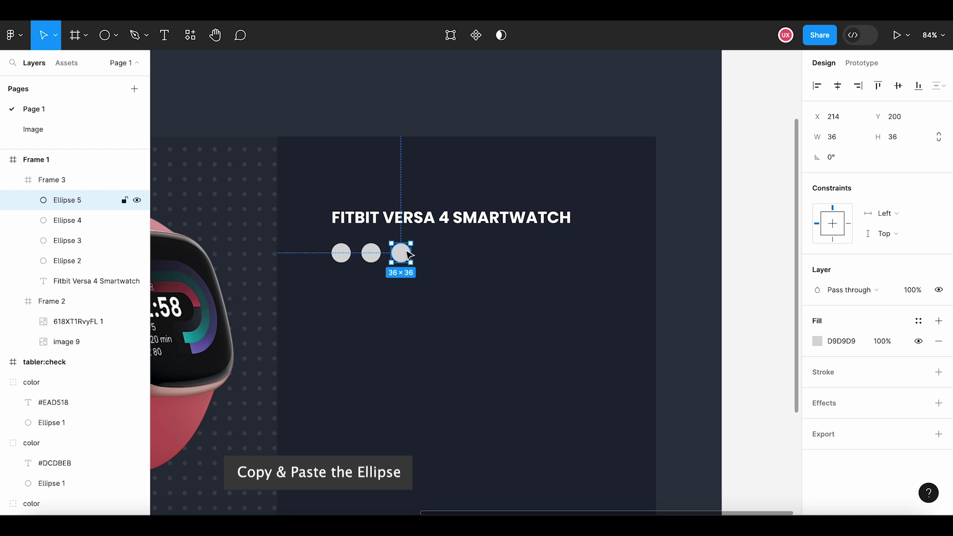
{"action": "left_click_drag", "start_coordinate": [408, 254], "coordinate": [438, 255]}
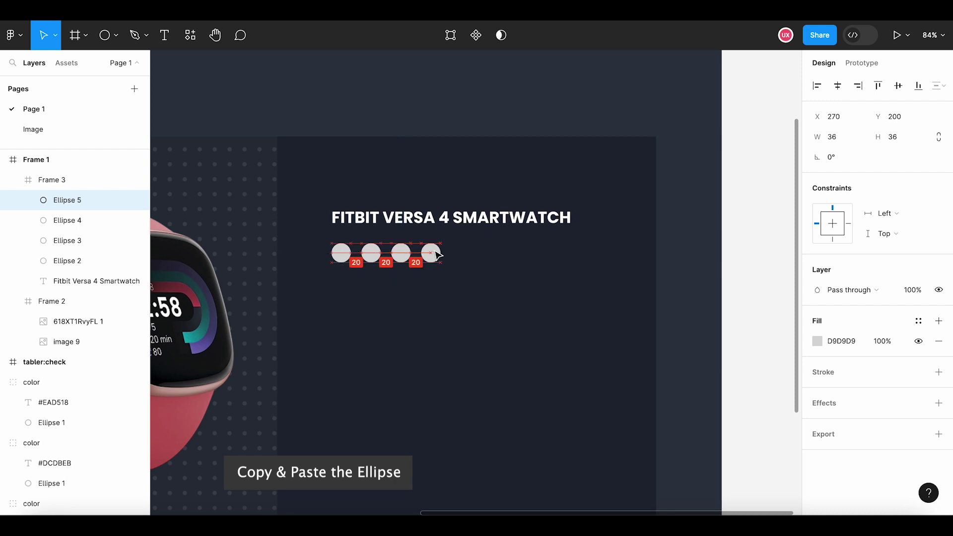
Step: Select all four circles and set their spacing to 16
{"action": "left_click", "coordinate": [368, 255]}
{"action": "left_click", "coordinate": [438, 255]}
{"action": "left_click", "coordinate": [402, 257], "text": "shift"}
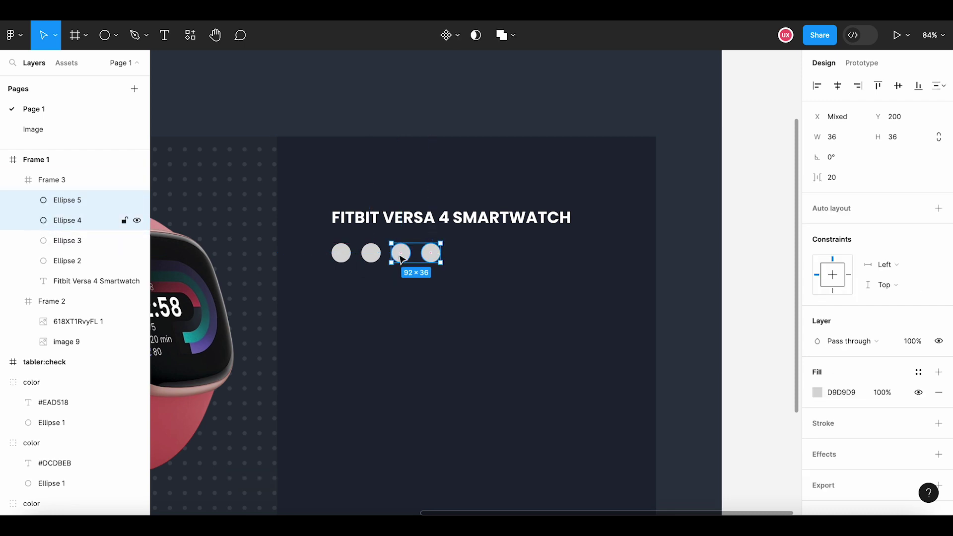
{"action": "left_click", "coordinate": [371, 254], "text": "shift"}
{"action": "left_click", "coordinate": [341, 253], "text": "shift"}
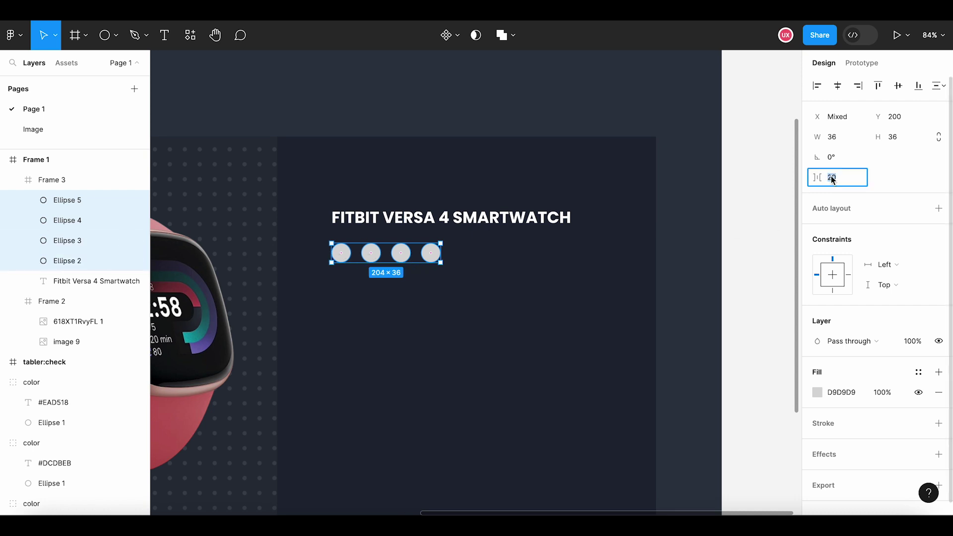
{"action": "type", "text": "16"}
{"action": "key", "text": "Return"}
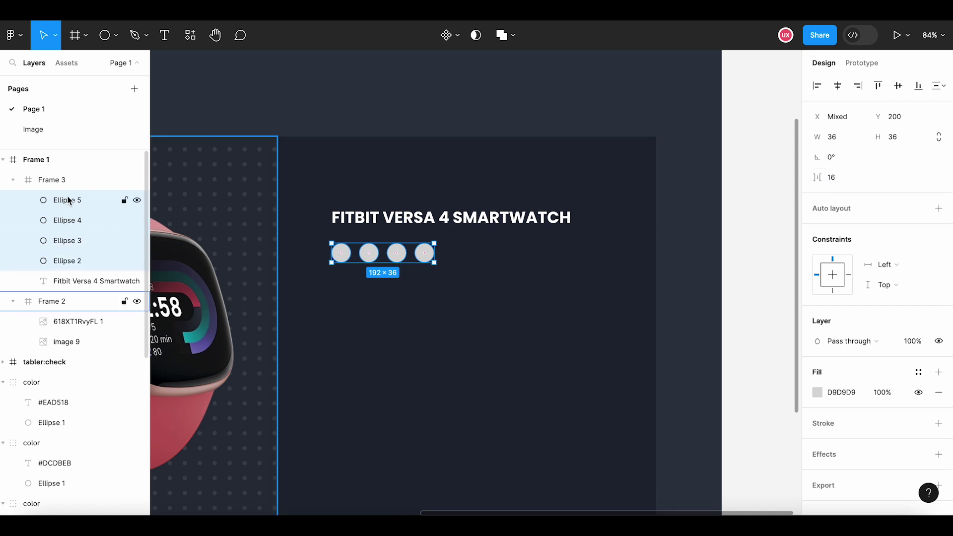
Step: Group the four circles and name the group 'colors'
{"action": "right_click", "coordinate": [68, 201]}
{"action": "left_click", "coordinate": [100, 270]}
{"action": "double_click", "coordinate": [71, 200]}
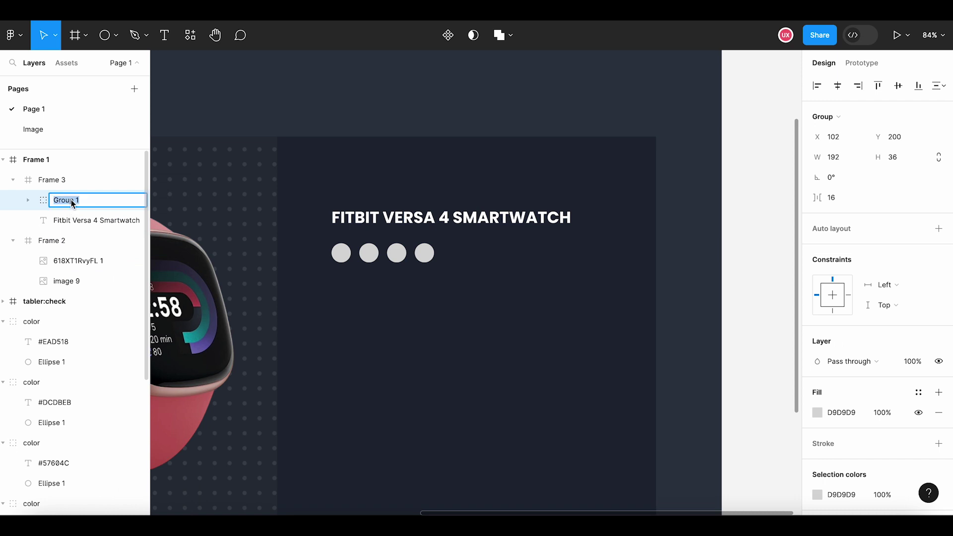
{"action": "type", "text": "colors"}
{"action": "key", "text": "Return"}
Step: Colour the first circle in the colors group black #030303 from the sample
{"action": "left_click", "coordinate": [303, 317]}
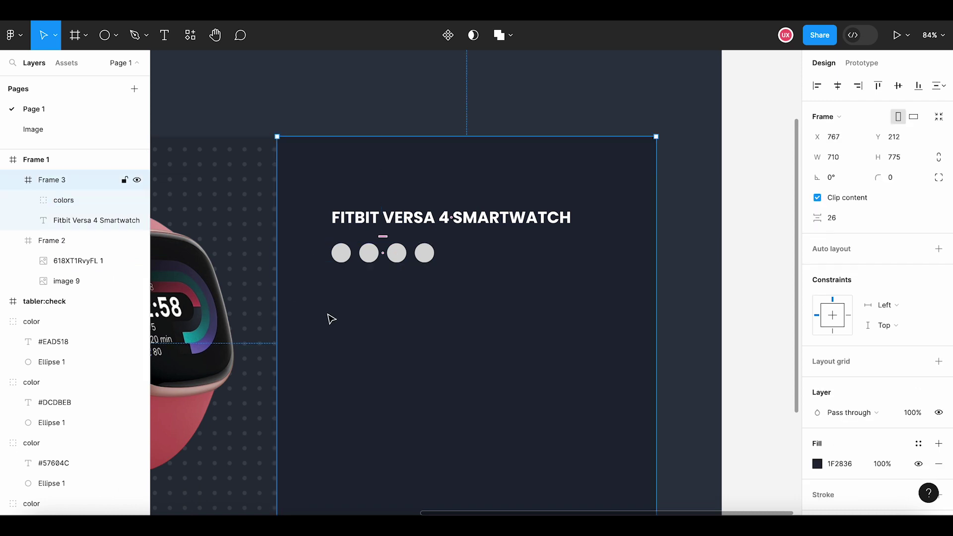
{"action": "scroll", "coordinate": [331, 319], "scroll_direction": "down", "scroll_amount": 3}
{"action": "scroll", "coordinate": [306, 319], "scroll_direction": "left", "scroll_amount": 5}
{"action": "scroll", "coordinate": [451, 324], "scroll_direction": "left", "scroll_amount": 2}
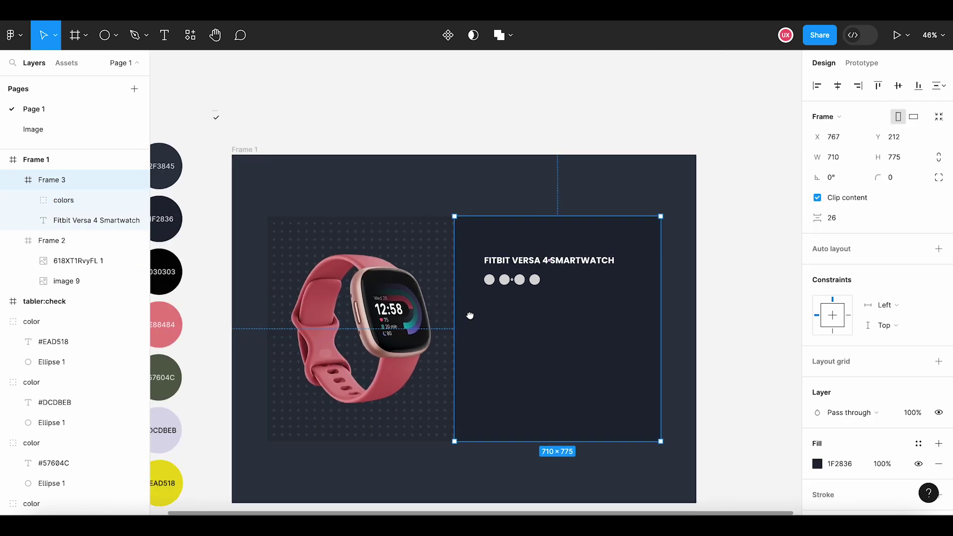
{"action": "left_click", "coordinate": [506, 282]}
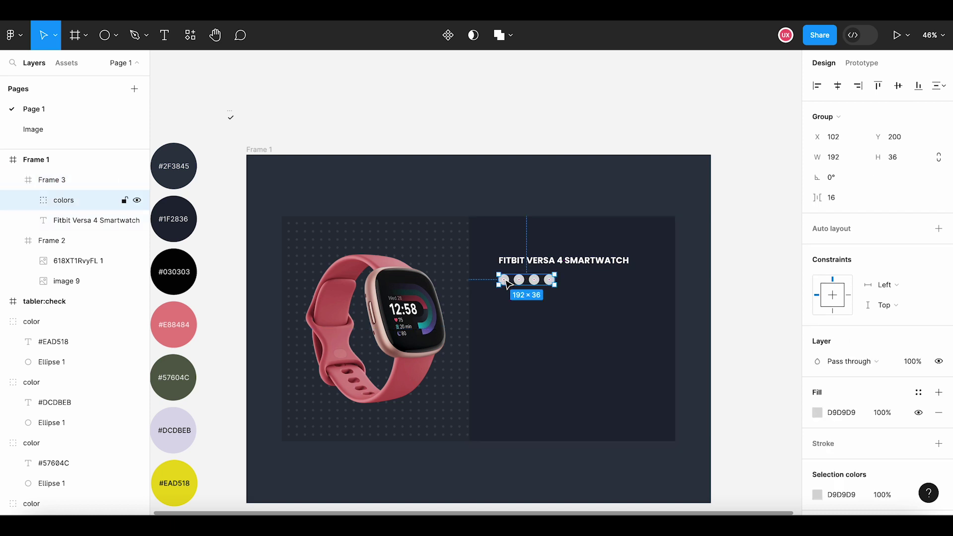
{"action": "double_click", "coordinate": [506, 282]}
{"action": "left_click", "coordinate": [817, 342]}
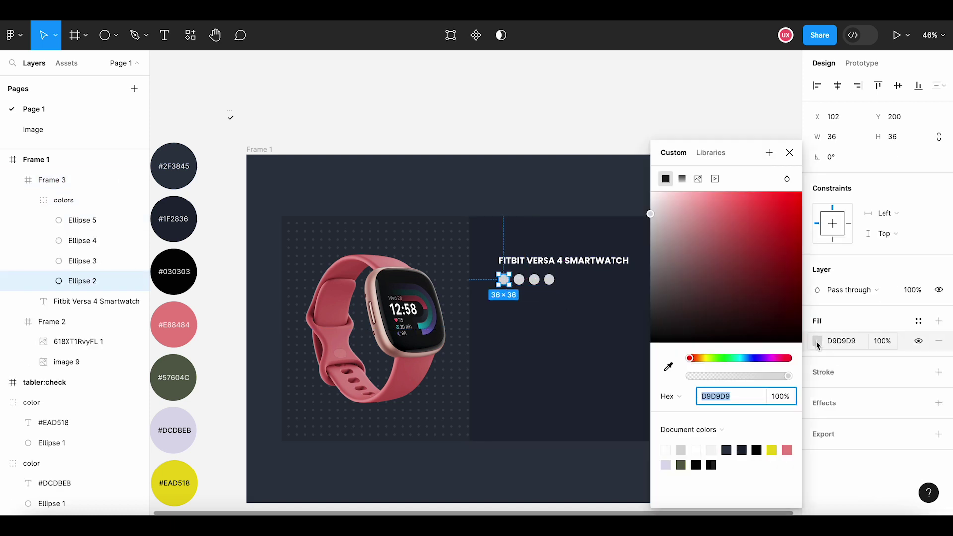
{"action": "left_click", "coordinate": [668, 368]}
{"action": "left_click", "coordinate": [170, 256]}
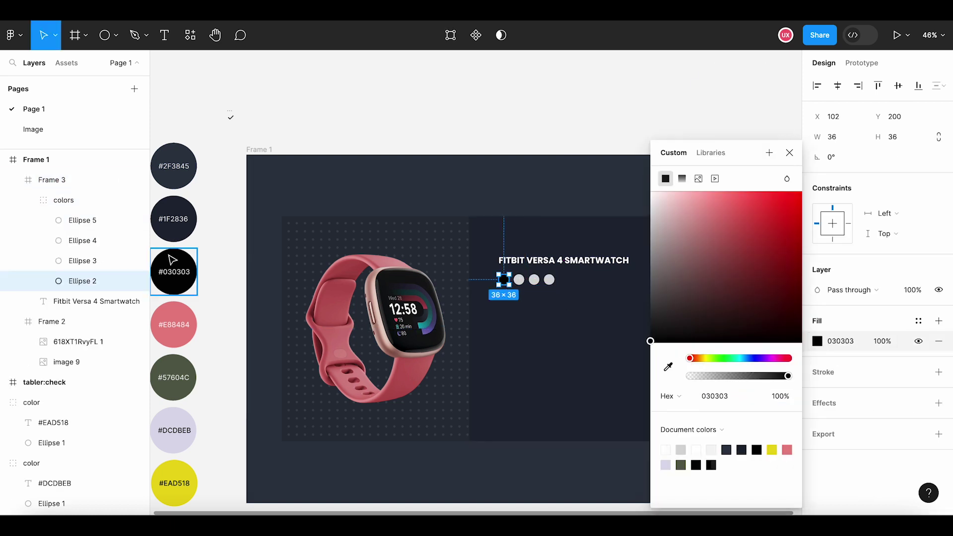
{"action": "left_click", "coordinate": [99, 261]}
Step: Colour the second circle pink #E88484 and the third olive #57604C
{"action": "key", "text": "Escape"}
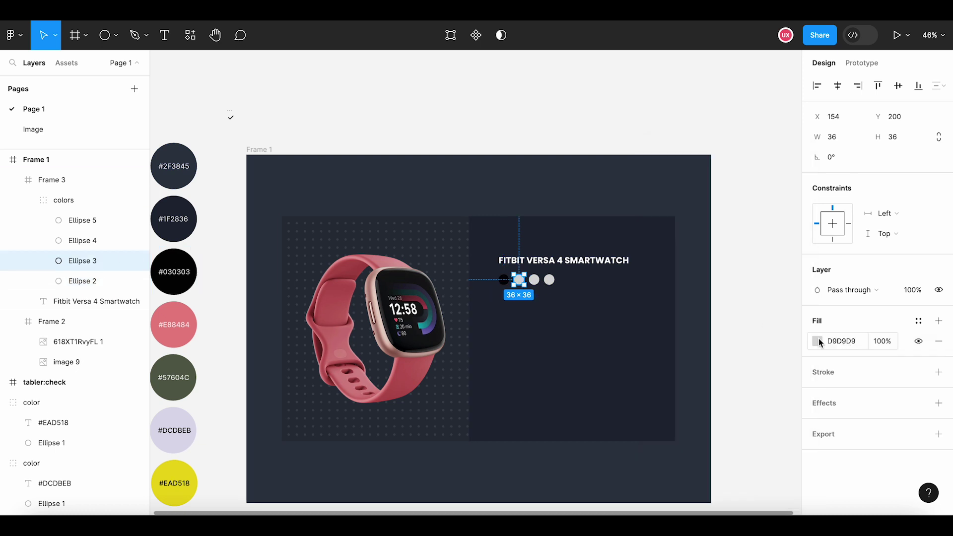
{"action": "left_click", "coordinate": [819, 342]}
{"action": "left_click", "coordinate": [668, 368]}
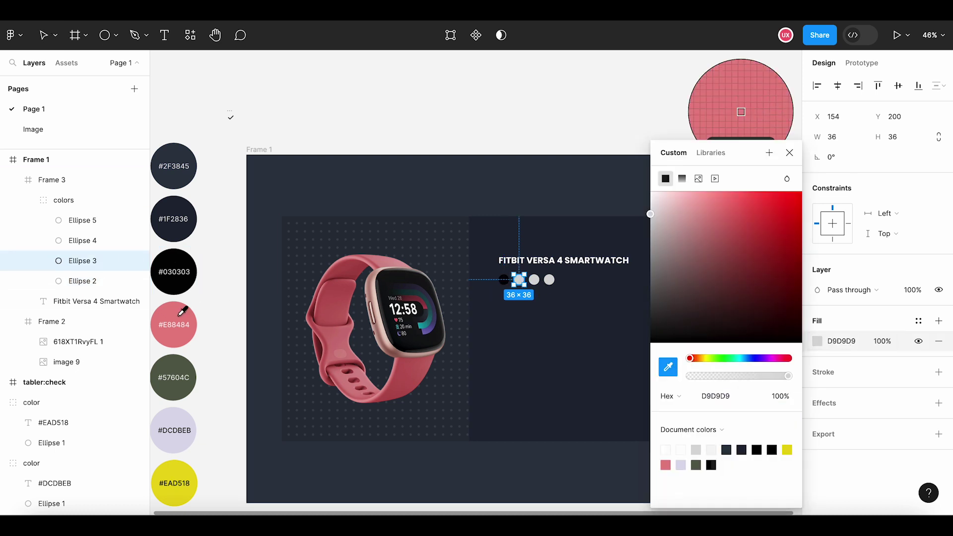
{"action": "left_click", "coordinate": [179, 314]}
{"action": "left_click", "coordinate": [539, 285]}
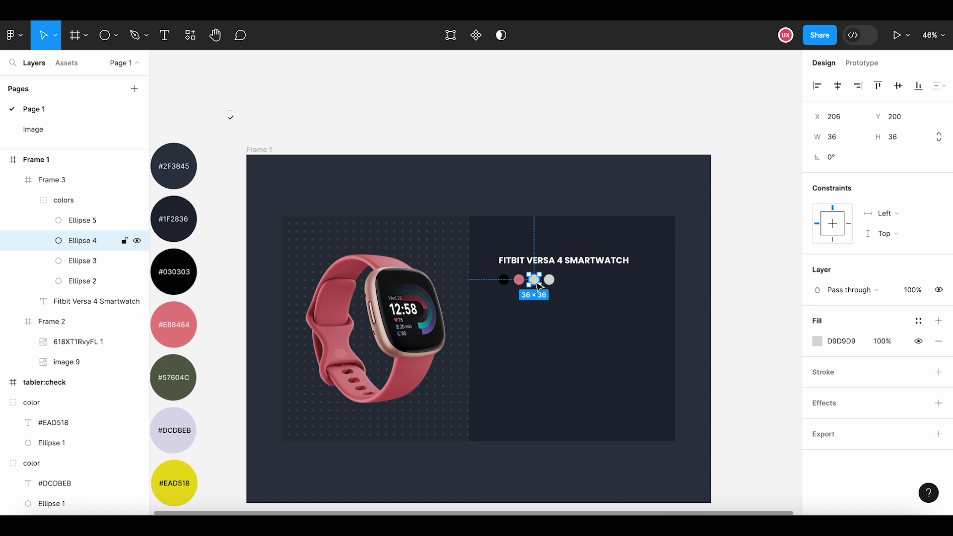
{"action": "left_click", "coordinate": [819, 341]}
{"action": "left_click", "coordinate": [670, 366]}
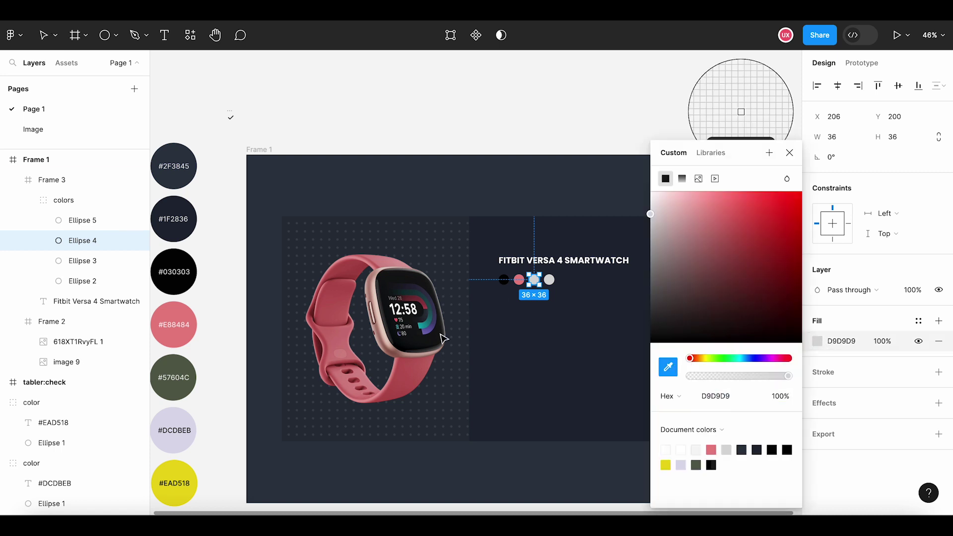
{"action": "left_click", "coordinate": [180, 373]}
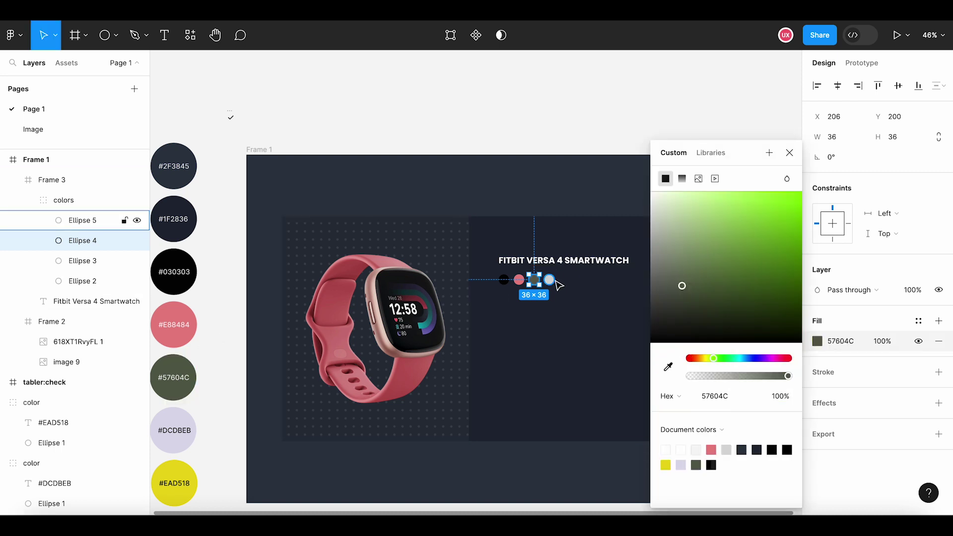
Step: Colour the fourth circle pale lavender #DCDBEB from the sample
{"action": "left_click", "coordinate": [552, 281]}
{"action": "left_click", "coordinate": [818, 342]}
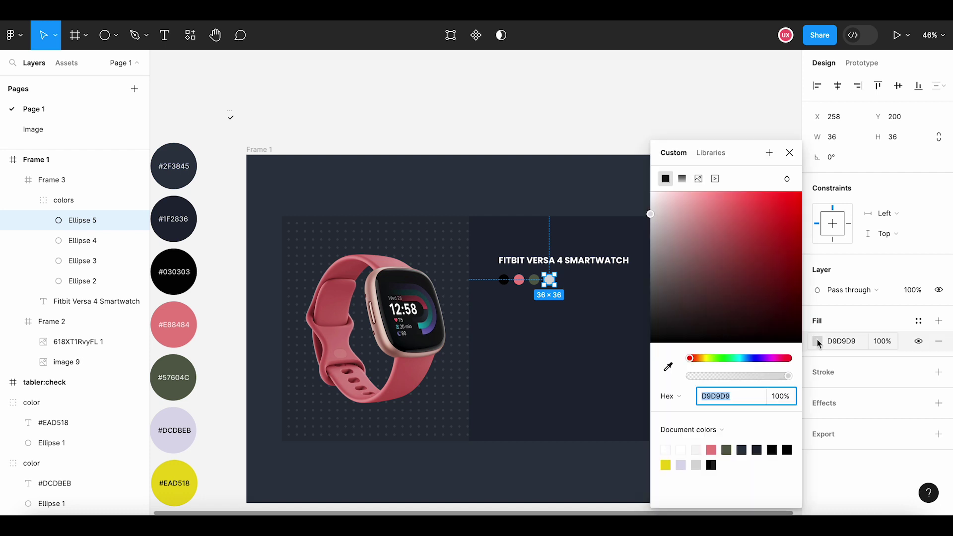
{"action": "left_click", "coordinate": [674, 367]}
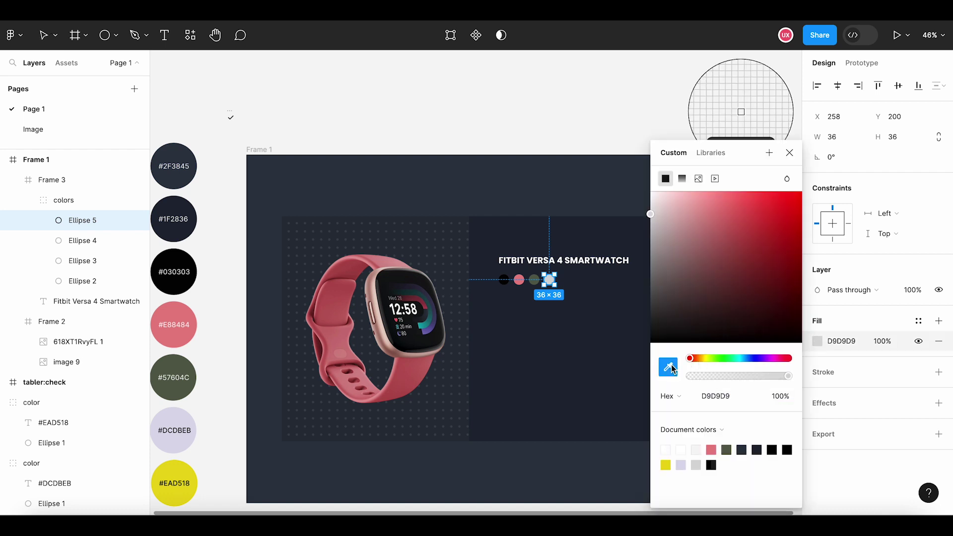
{"action": "left_click", "coordinate": [187, 419]}
{"action": "left_click", "coordinate": [224, 387]}
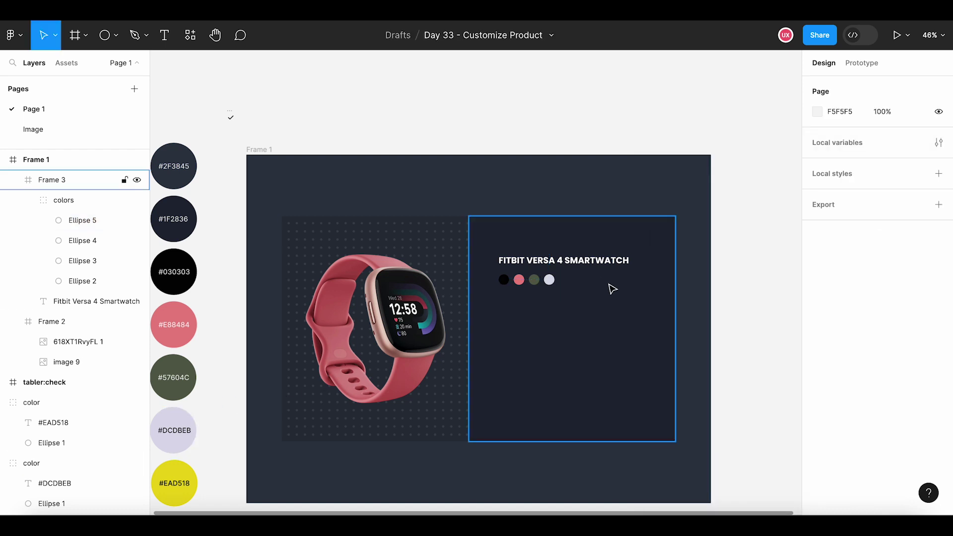
{"action": "scroll", "coordinate": [609, 285], "scroll_direction": "up", "scroll_amount": 2}
{"action": "scroll", "coordinate": [602, 292], "scroll_direction": "down", "scroll_amount": 5}
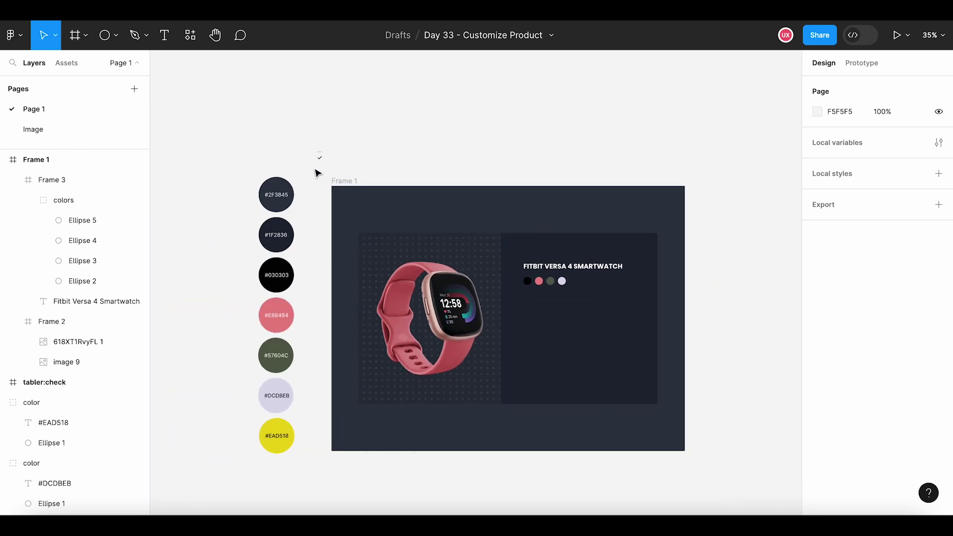
{"action": "scroll", "coordinate": [318, 173], "scroll_direction": "up", "scroll_amount": 3}
Step: Paste the tabler:check icon into the colors group and nudge it onto the pink swatch
{"action": "left_click", "coordinate": [334, 159]}
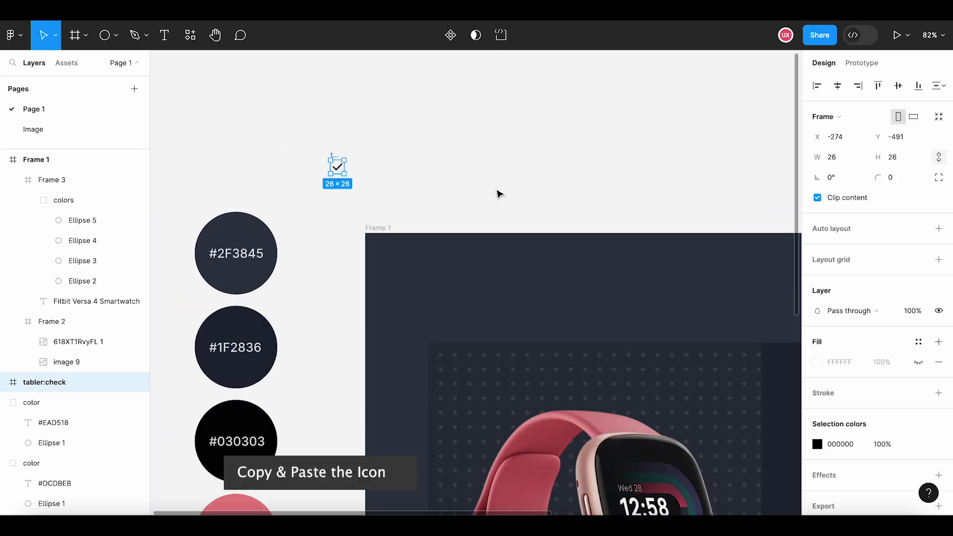
{"action": "left_click", "coordinate": [499, 194]}
{"action": "scroll", "coordinate": [595, 339], "scroll_direction": "down", "scroll_amount": 5}
{"action": "scroll", "coordinate": [611, 298], "scroll_direction": "right", "scroll_amount": 3}
{"action": "scroll", "coordinate": [451, 298], "scroll_direction": "up", "scroll_amount": 5}
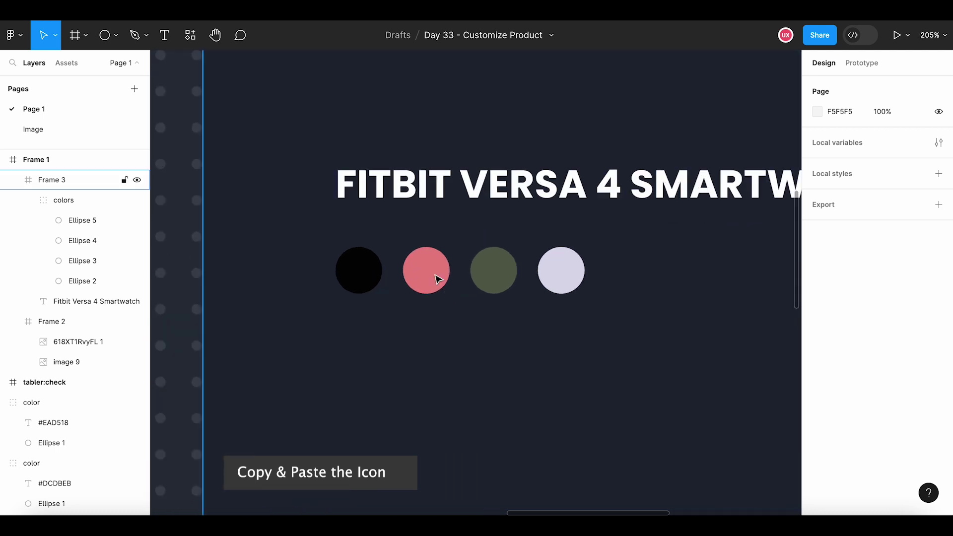
{"action": "left_click", "coordinate": [438, 280]}
{"action": "key", "text": "ctrl+v"}
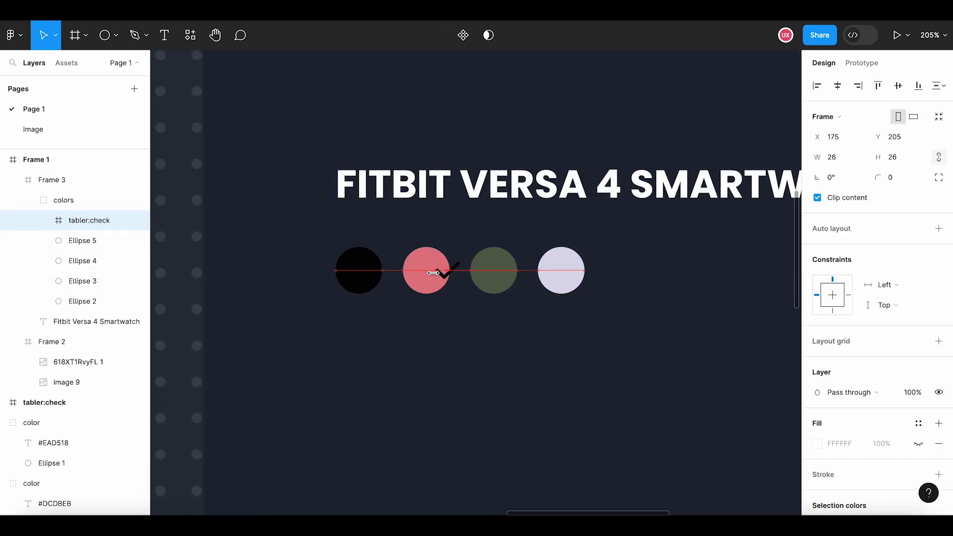
{"action": "key", "text": "shift+Left"}
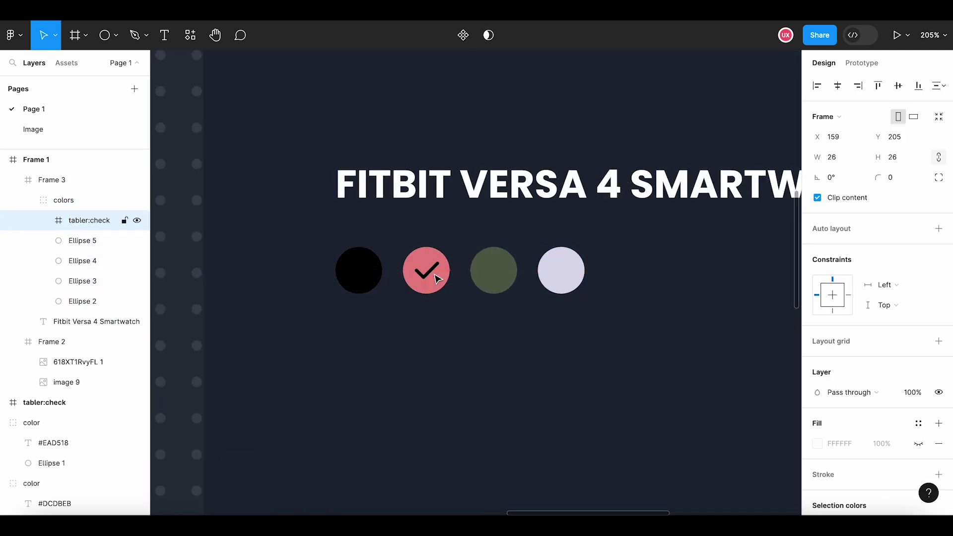
Step: Set the check mark's selection colour to FFFFFF
{"action": "scroll", "coordinate": [950, 456], "scroll_direction": "down", "scroll_amount": 4}
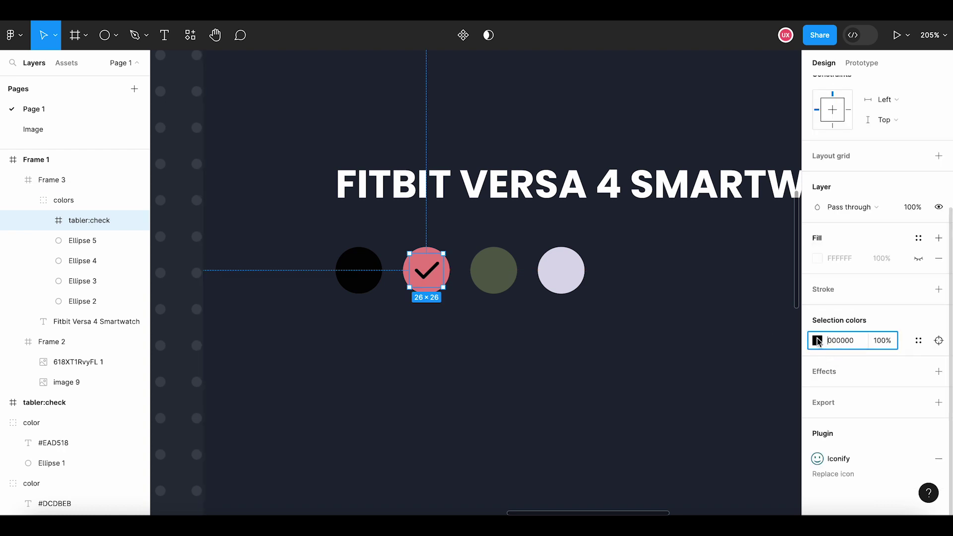
{"action": "left_click", "coordinate": [819, 342]}
{"action": "type", "text": "FFFFFF"}
{"action": "key", "text": "Return"}
{"action": "left_click", "coordinate": [789, 153]}
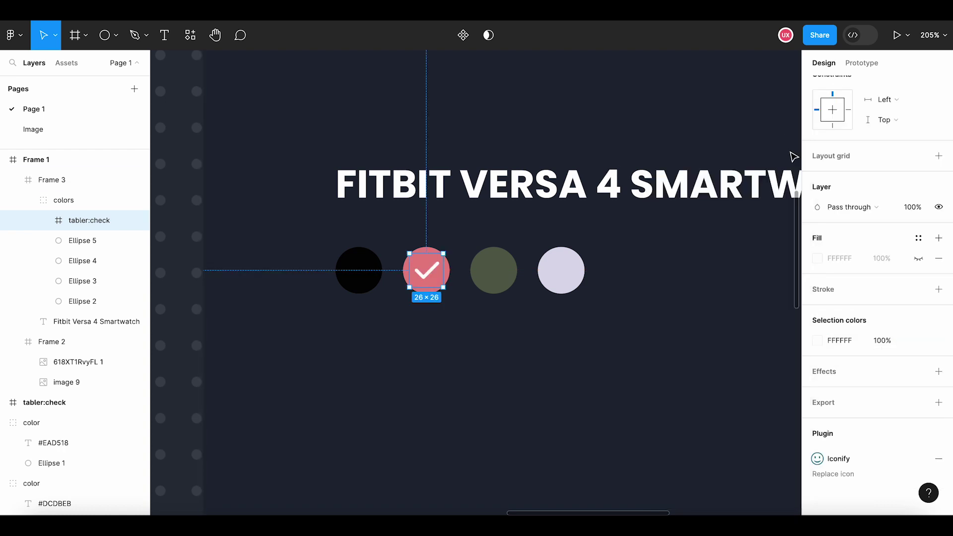
Step: Select the card frame and scroll around to review the swatch row
{"action": "left_click", "coordinate": [448, 399]}
{"action": "scroll", "coordinate": [447, 399], "scroll_direction": "down", "scroll_amount": 5}
{"action": "scroll", "coordinate": [445, 398], "scroll_direction": "down", "scroll_amount": 5}
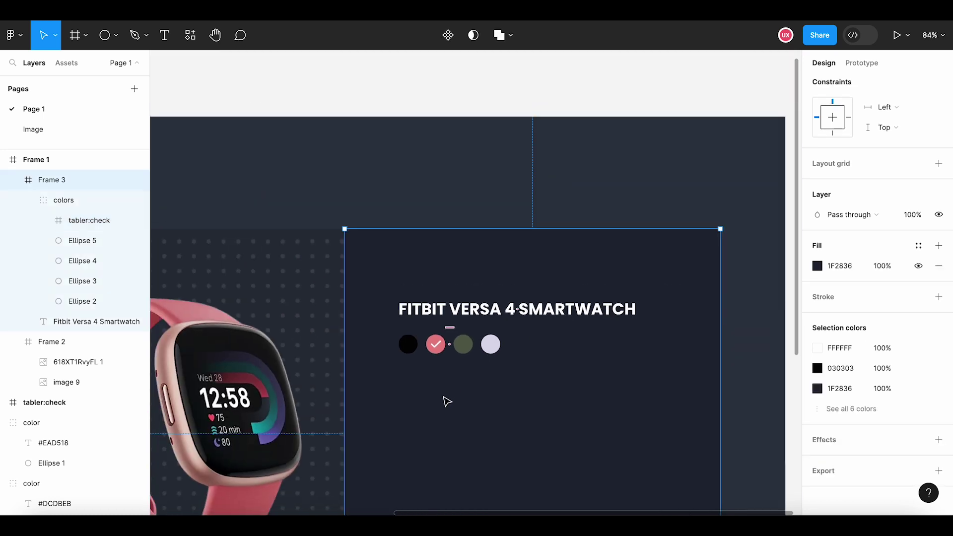
{"action": "scroll", "coordinate": [486, 339], "scroll_direction": "down", "scroll_amount": 3}
{"action": "left_click", "coordinate": [720, 347]}
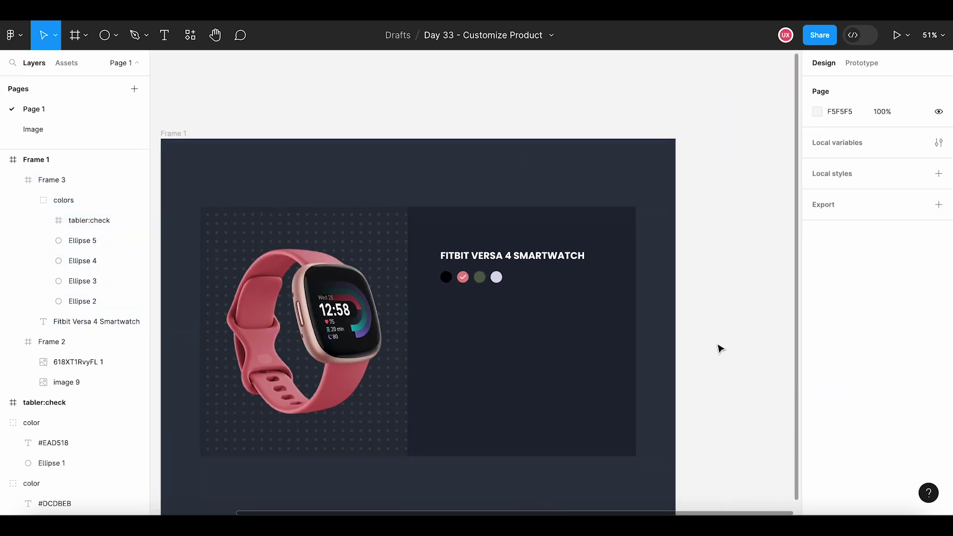
{"action": "left_click", "coordinate": [551, 230]}
{"action": "scroll", "coordinate": [552, 219], "scroll_direction": "up", "scroll_amount": 2}
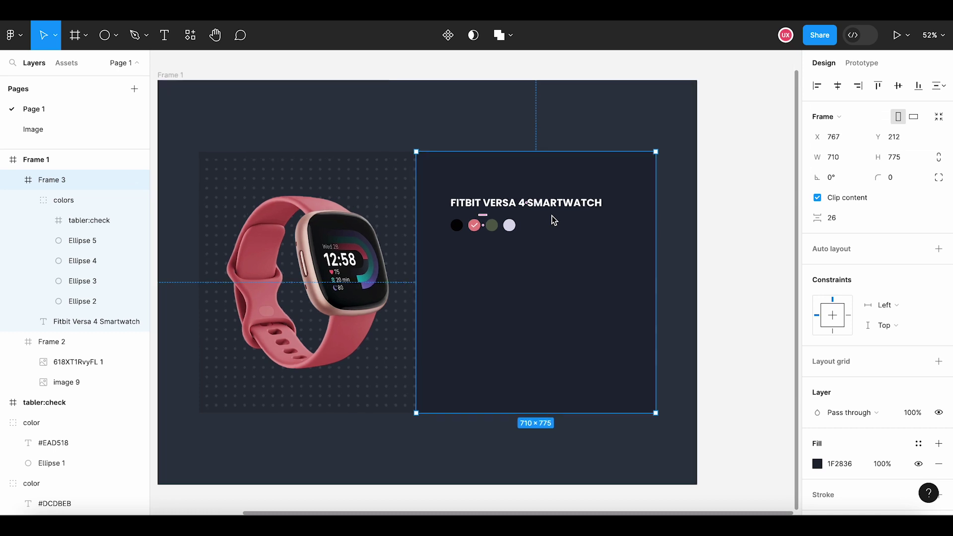
{"action": "scroll", "coordinate": [552, 216], "scroll_direction": "up", "scroll_amount": 1}
{"action": "scroll", "coordinate": [561, 230], "scroll_direction": "up", "scroll_amount": 3}
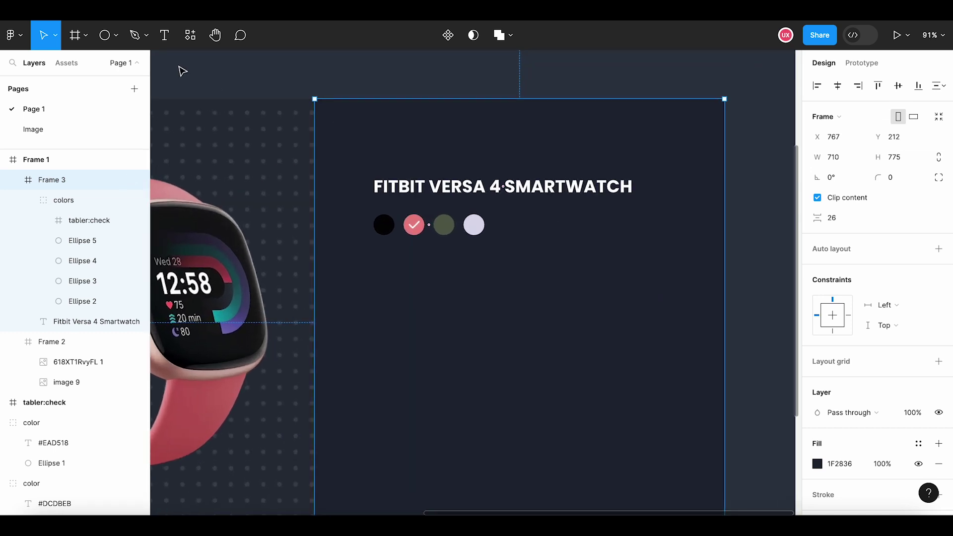
Step: Draw a 22×22 star right of the swatches, level with the swatch row
{"action": "left_click", "coordinate": [118, 36]}
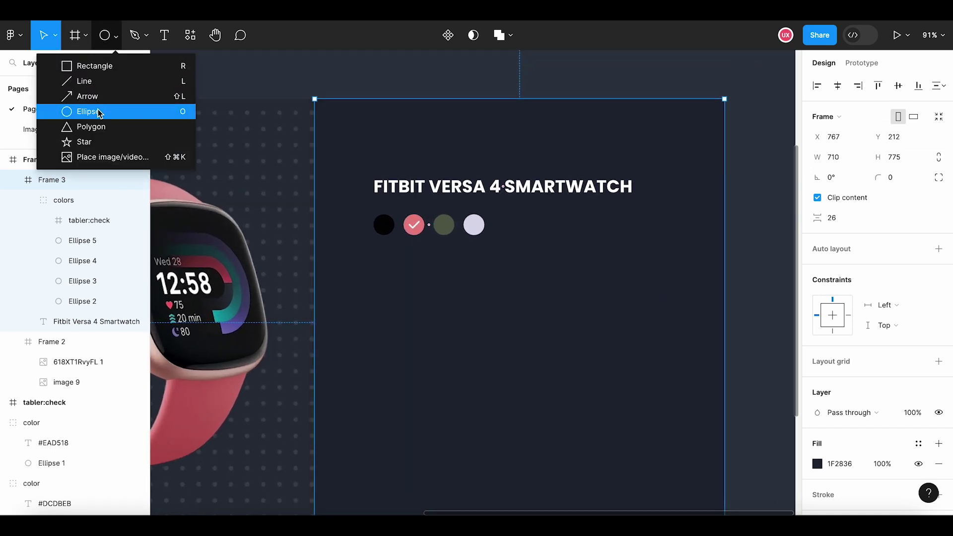
{"action": "left_click", "coordinate": [100, 143]}
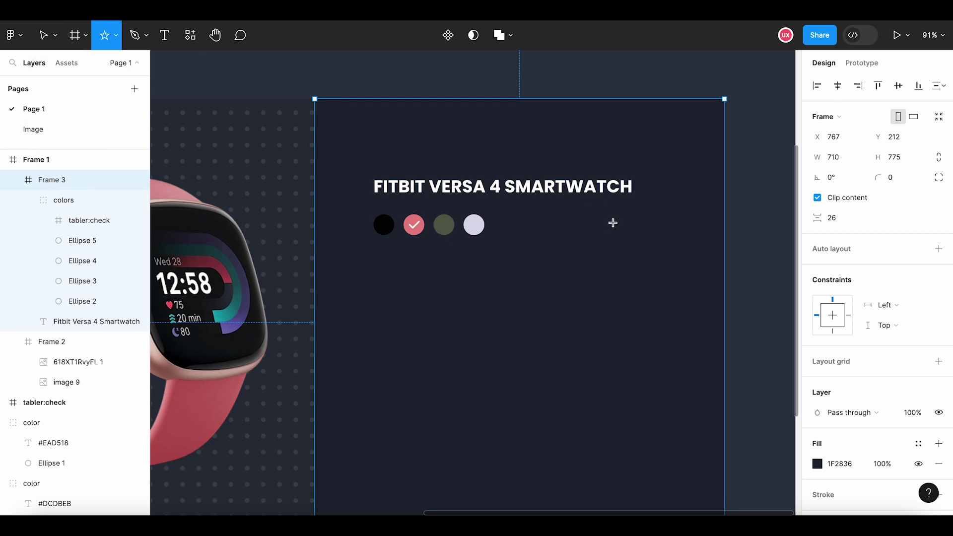
{"action": "left_click_drag", "start_coordinate": [617, 222], "coordinate": [634, 237]}
{"action": "left_click_drag", "start_coordinate": [633, 244], "coordinate": [633, 240]}
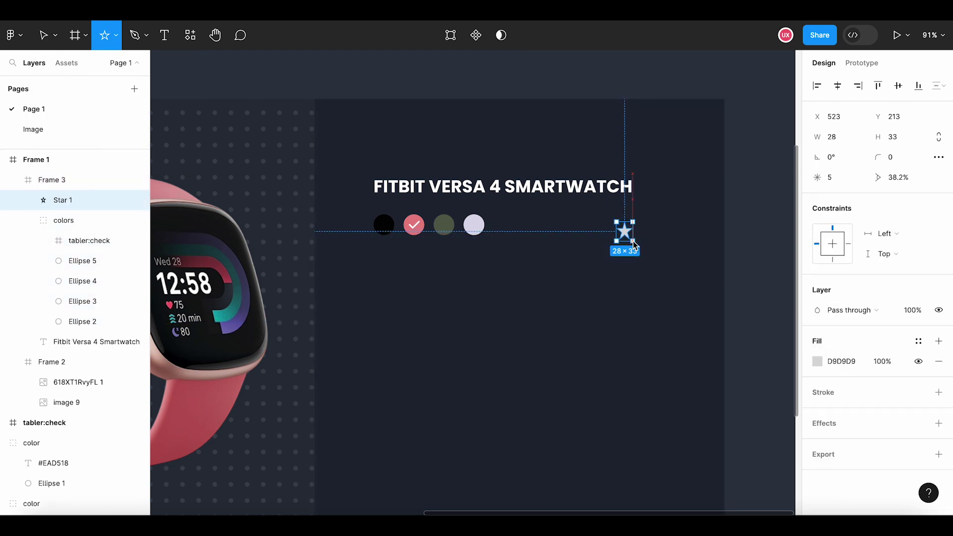
{"action": "left_click", "coordinate": [845, 139]}
{"action": "type", "text": "22"}
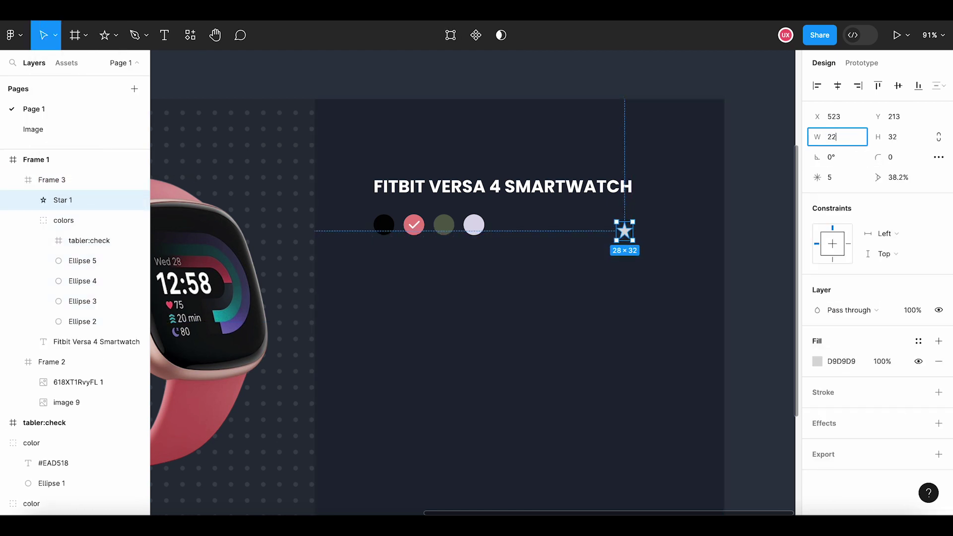
{"action": "key", "text": "Tab"}
{"action": "type", "text": "22"}
{"action": "key", "text": "Return"}
{"action": "scroll", "coordinate": [681, 234], "scroll_direction": "up", "scroll_amount": 3}
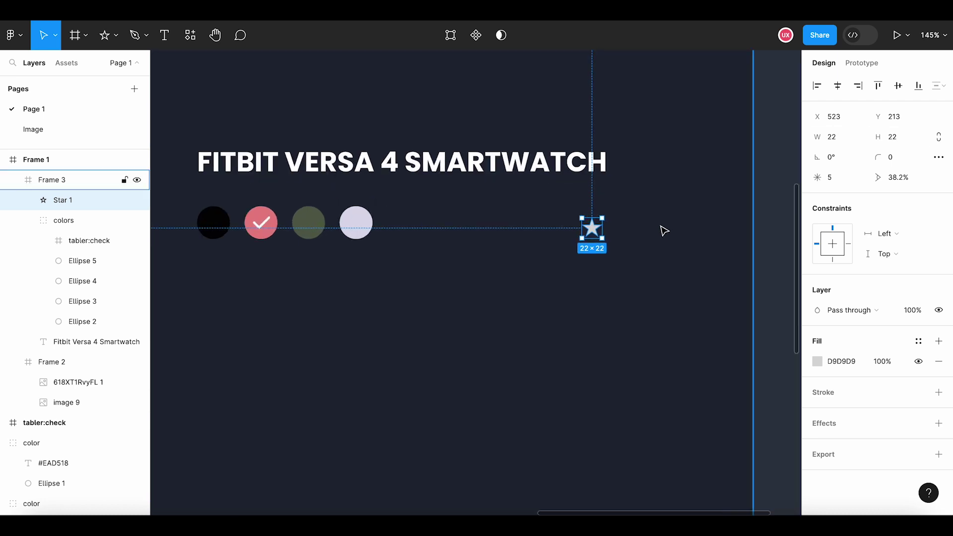
{"action": "left_click_drag", "start_coordinate": [594, 232], "coordinate": [593, 225]}
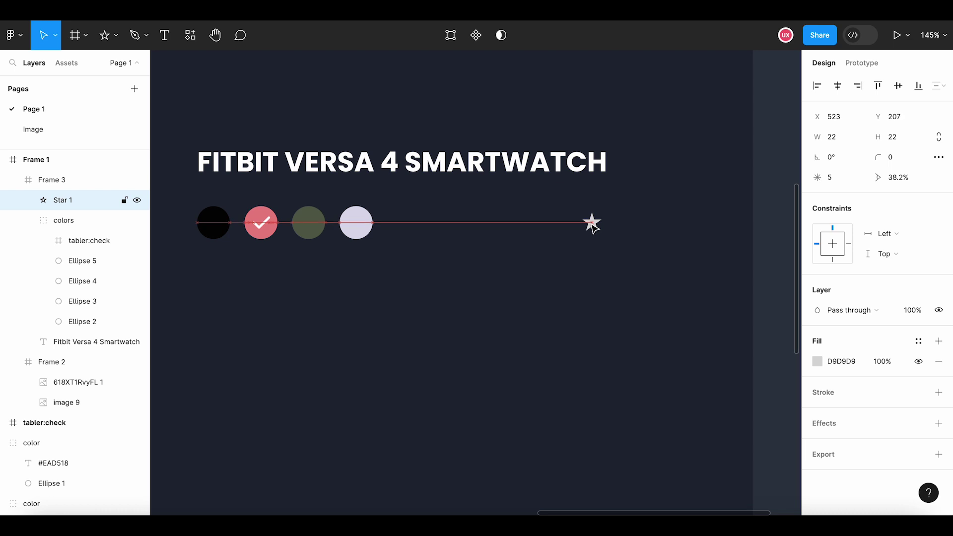
Step: Fill the star yellow by sampling the #EAD518 swatch with the eyedropper
{"action": "key", "text": "shift+1"}
{"action": "scroll", "coordinate": [720, 358], "scroll_direction": "up", "scroll_amount": 2}
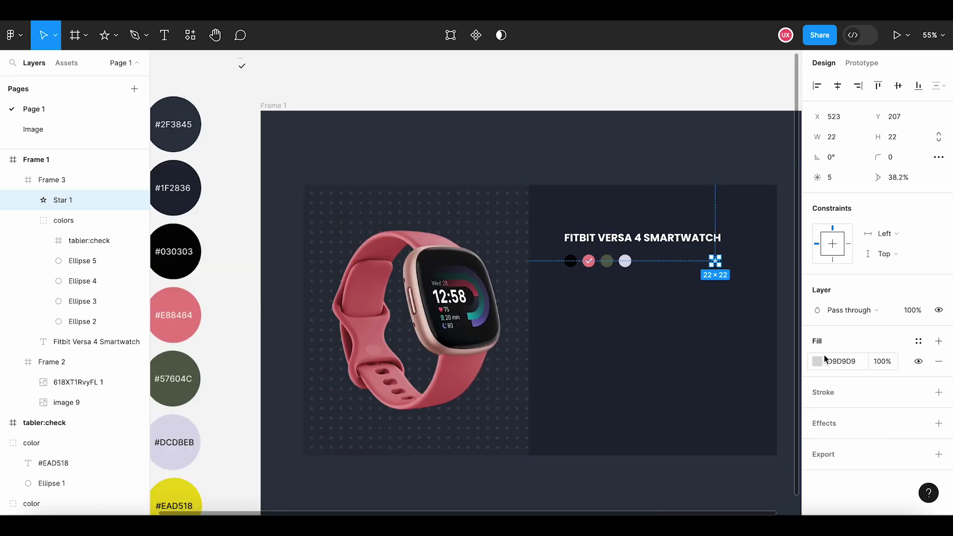
{"action": "left_click", "coordinate": [818, 361]}
{"action": "left_click", "coordinate": [669, 366]}
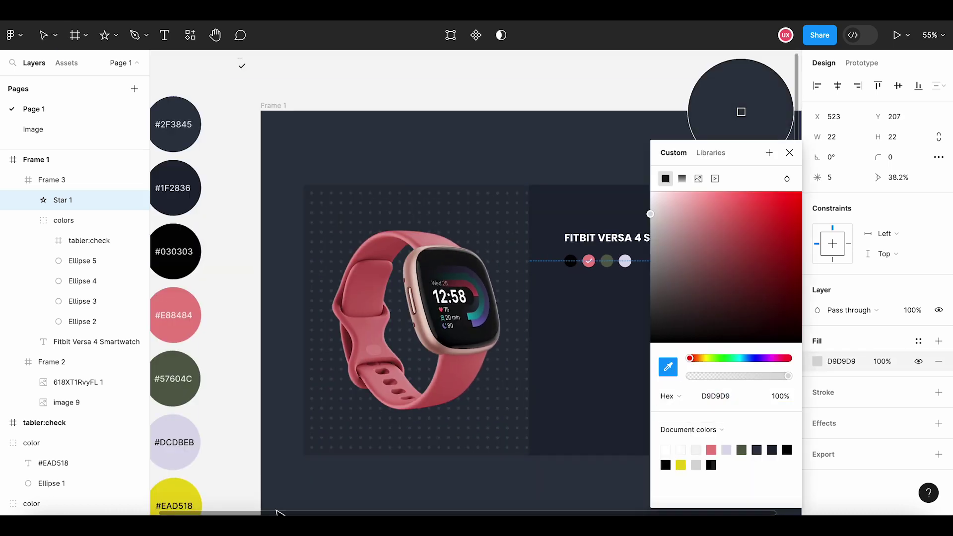
{"action": "left_click", "coordinate": [190, 481]}
{"action": "left_click", "coordinate": [639, 323]}
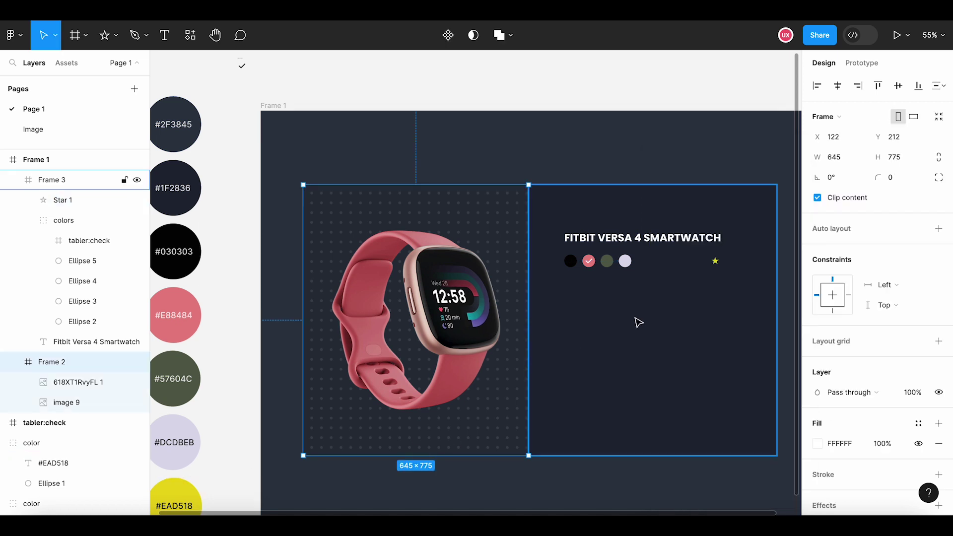
{"action": "scroll", "coordinate": [711, 304], "scroll_direction": "right", "scroll_amount": 2}
{"action": "scroll", "coordinate": [628, 273], "scroll_direction": "up", "scroll_amount": 5}
{"action": "scroll", "coordinate": [628, 273], "scroll_direction": "up", "scroll_amount": 1}
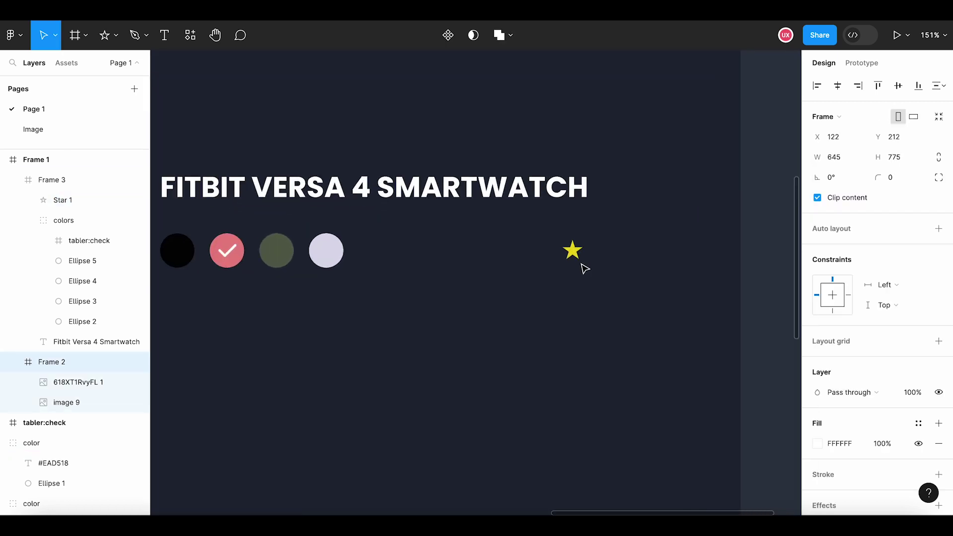
Step: Copy and paste the yellow star into a spaced row of five stars
{"action": "left_click", "coordinate": [573, 252]}
{"action": "key", "text": "ctrl+c"}
{"action": "key", "text": "ctrl+v"}
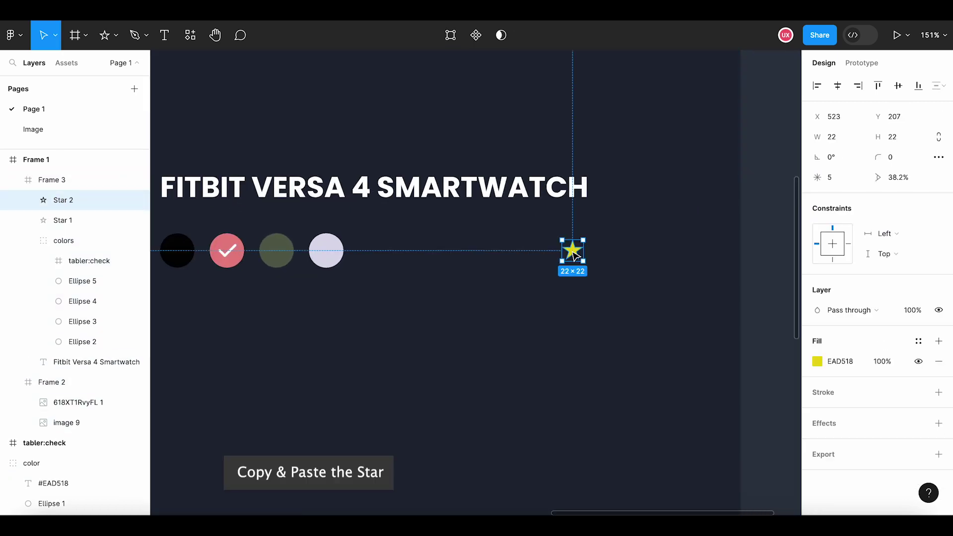
{"action": "left_click_drag", "start_coordinate": [574, 255], "coordinate": [678, 254]}
{"action": "key", "text": "ctrl+c"}
{"action": "key", "text": "ctrl+v"}
{"action": "key", "text": "ctrl+v"}
{"action": "key", "text": "ctrl+v"}
Step: Group the five stars and name the group 'ratings'
{"action": "left_click", "coordinate": [65, 282], "text": "shift"}
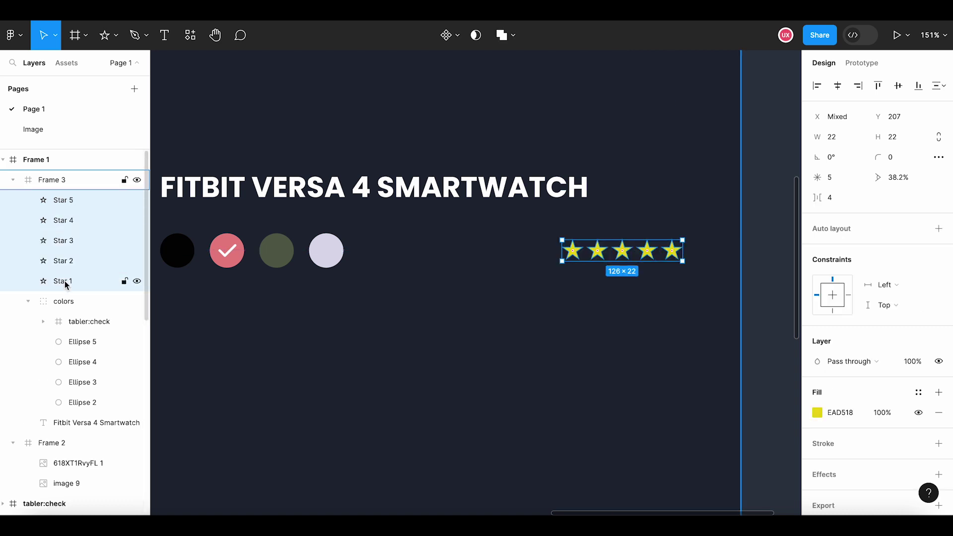
{"action": "right_click", "coordinate": [64, 281]}
{"action": "left_click", "coordinate": [75, 271]}
{"action": "double_click", "coordinate": [61, 201]}
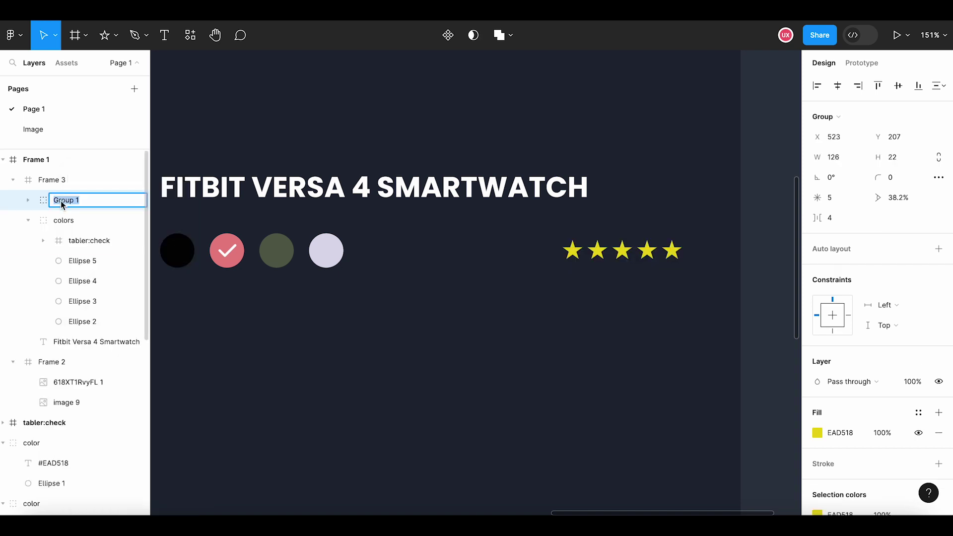
{"action": "type", "text": "ratings"}
{"action": "key", "text": "Return"}
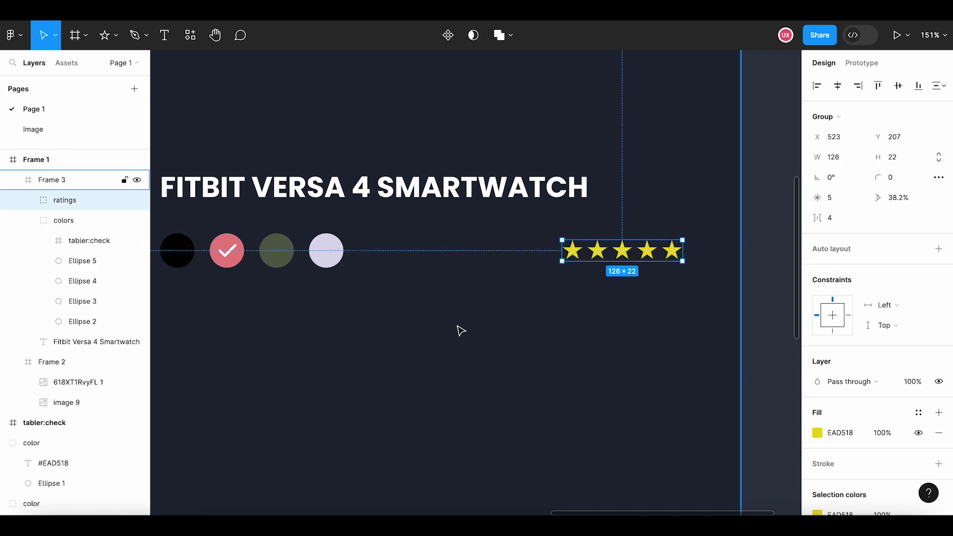
Step: Shift the ratings group slightly left beside the swatches
{"action": "left_click", "coordinate": [520, 261]}
{"action": "left_click", "coordinate": [586, 252]}
{"action": "scroll", "coordinate": [615, 238], "scroll_direction": "down", "scroll_amount": 2}
{"action": "scroll", "coordinate": [627, 248], "scroll_direction": "down", "scroll_amount": 2}
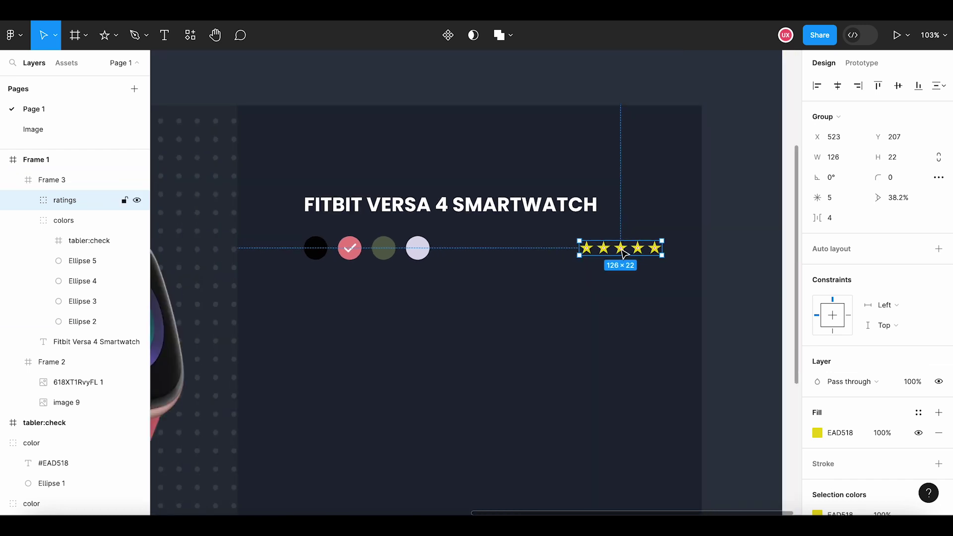
{"action": "left_click_drag", "start_coordinate": [623, 252], "coordinate": [605, 251]}
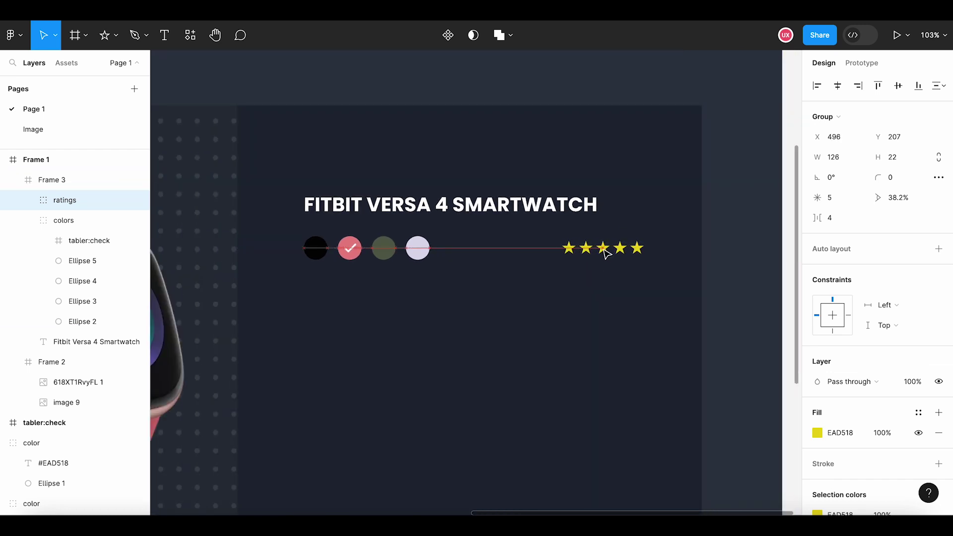
Step: Move the title and colour swatches left to align, and line up the stars
{"action": "left_click_drag", "start_coordinate": [373, 204], "coordinate": [370, 201]}
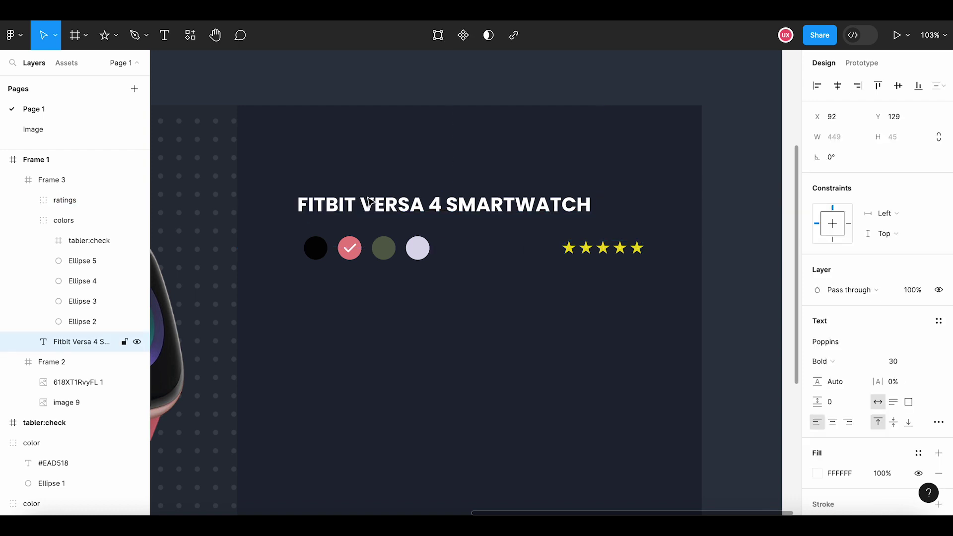
{"action": "left_click_drag", "start_coordinate": [337, 250], "coordinate": [330, 250]}
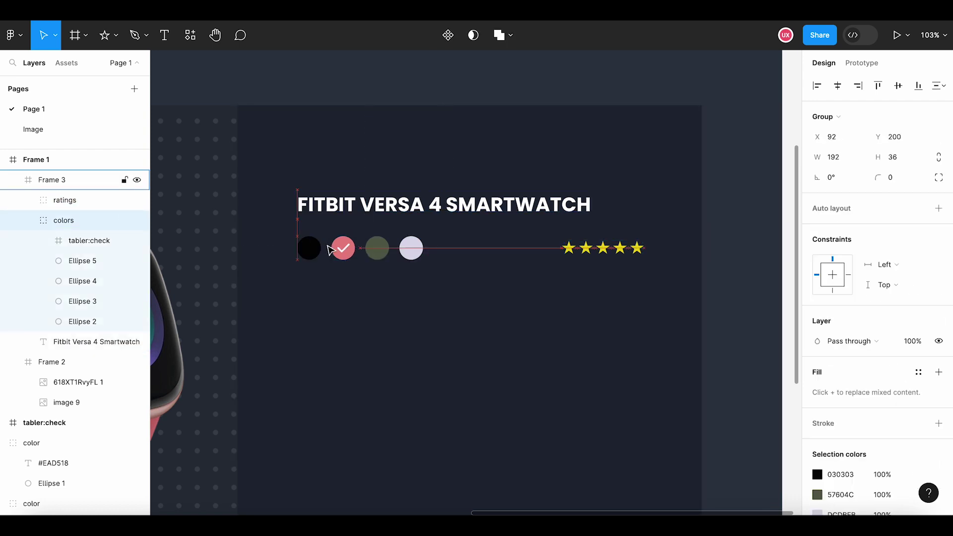
{"action": "left_click_drag", "start_coordinate": [602, 249], "coordinate": [605, 253]}
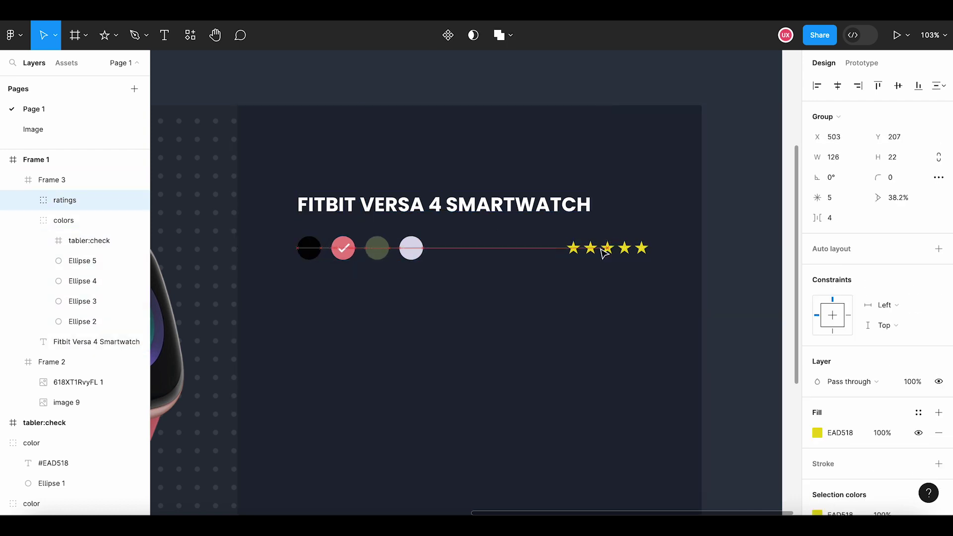
{"action": "left_click", "coordinate": [532, 308]}
{"action": "scroll", "coordinate": [532, 308], "scroll_direction": "down", "scroll_amount": 5}
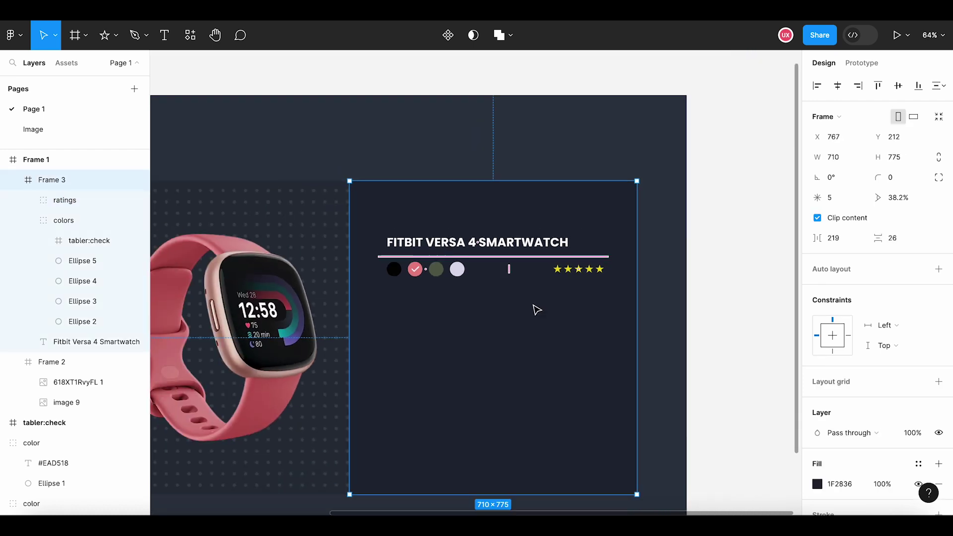
{"action": "scroll", "coordinate": [630, 286], "scroll_direction": "up", "scroll_amount": 5}
{"action": "scroll", "coordinate": [581, 270], "scroll_direction": "up", "scroll_amount": 3}
Step: Make the last star, Star 5, white (FFFFFF)
{"action": "left_click", "coordinate": [557, 251]}
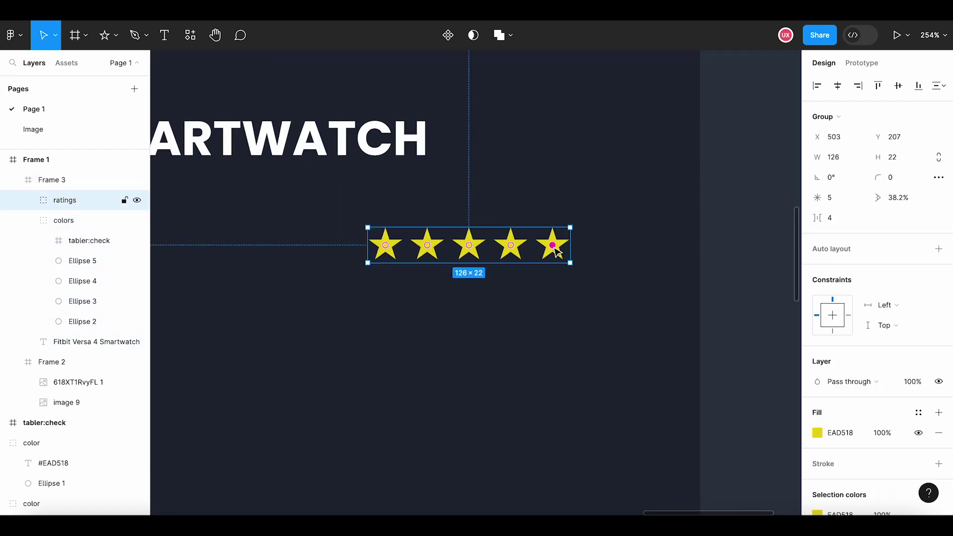
{"action": "double_click", "coordinate": [557, 251]}
{"action": "left_click", "coordinate": [818, 362]}
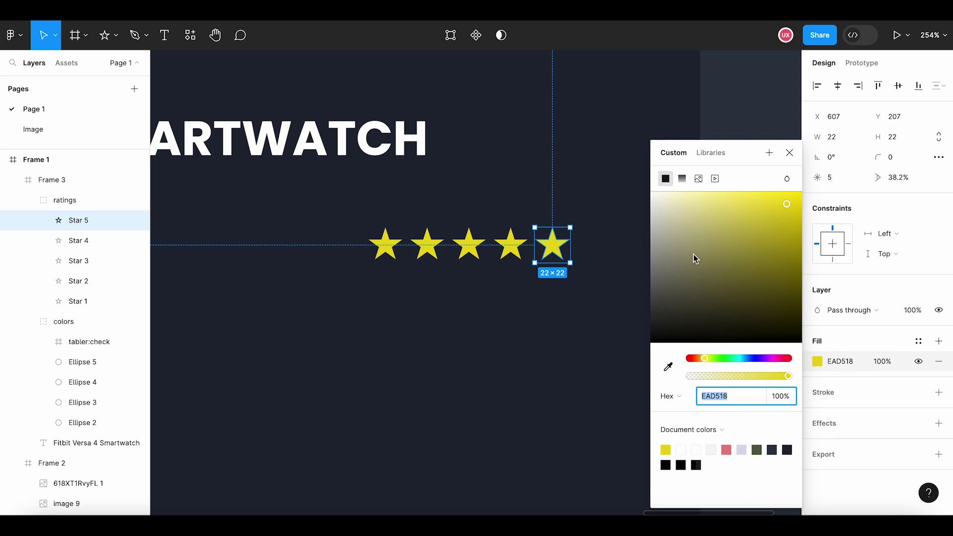
{"action": "left_click_drag", "start_coordinate": [693, 255], "coordinate": [626, 195]}
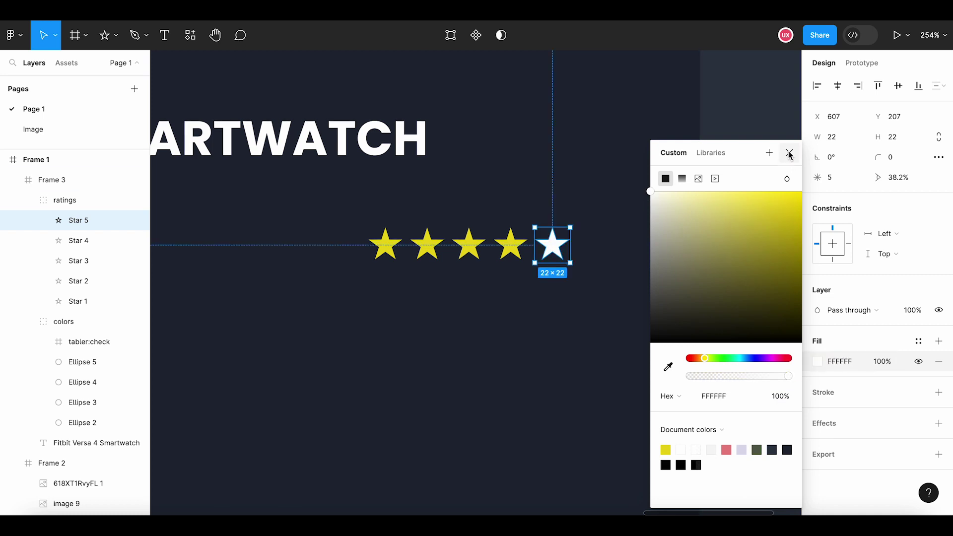
{"action": "left_click", "coordinate": [521, 324]}
{"action": "scroll", "coordinate": [522, 324], "scroll_direction": "down", "scroll_amount": 3}
{"action": "scroll", "coordinate": [515, 330], "scroll_direction": "down", "scroll_amount": 3}
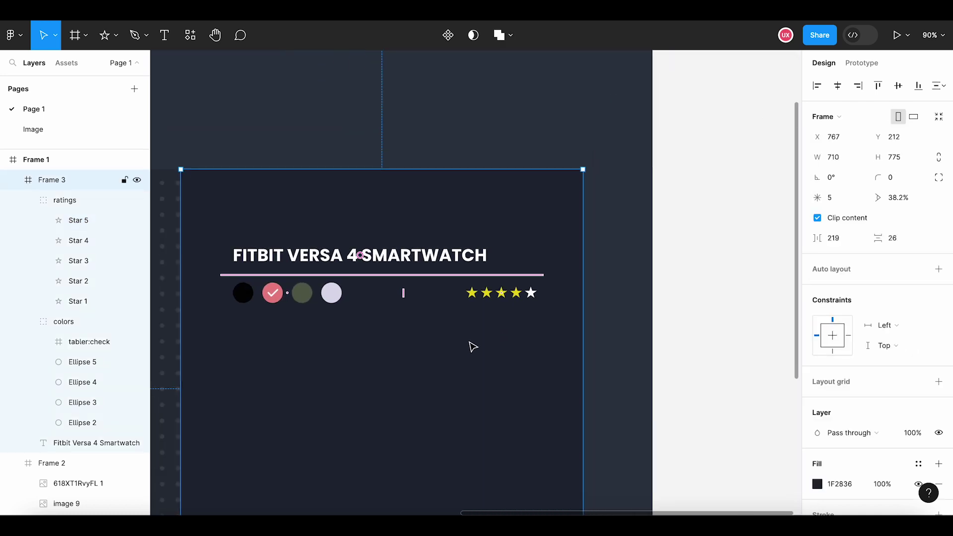
{"action": "scroll", "coordinate": [473, 346], "scroll_direction": "left", "scroll_amount": 2}
{"action": "left_click", "coordinate": [677, 340]}
{"action": "scroll", "coordinate": [676, 338], "scroll_direction": "down", "scroll_amount": 2}
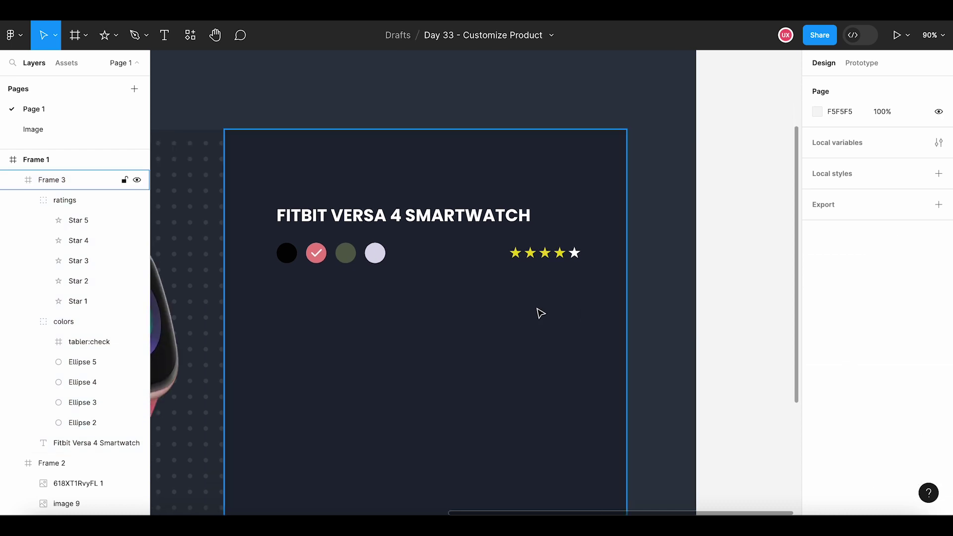
Step: Paste the product description below the swatches, narrowed to wrap onto four lines
{"action": "left_click", "coordinate": [166, 39]}
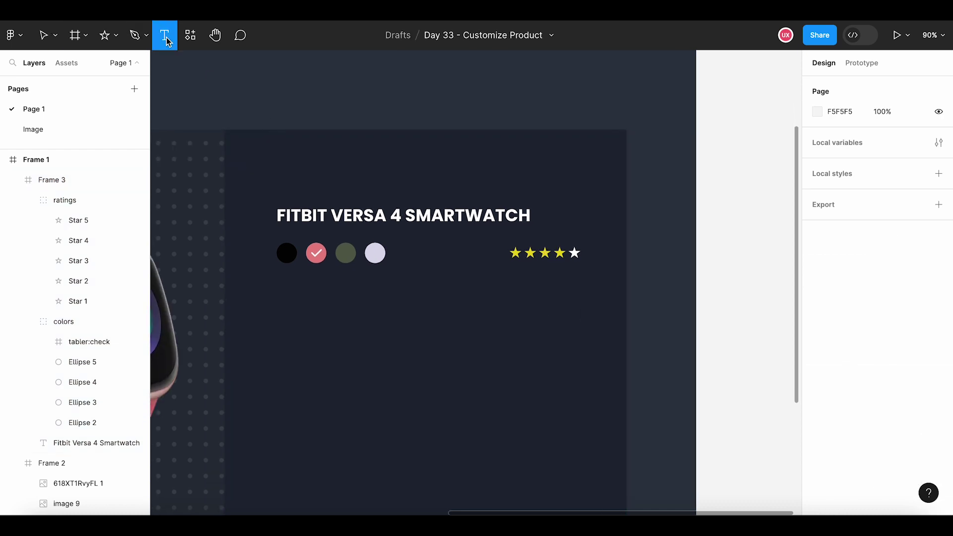
{"action": "left_click", "coordinate": [281, 296]}
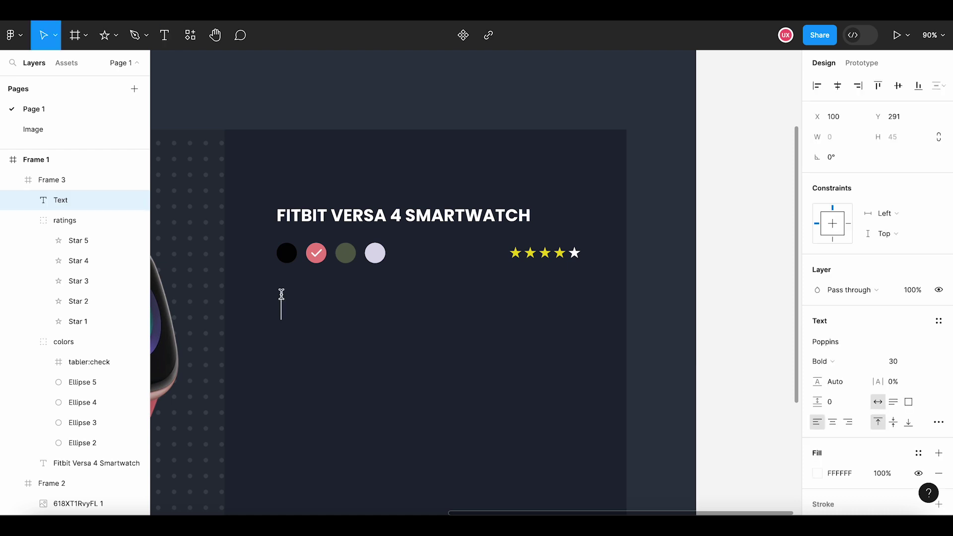
{"action": "key", "text": "ctrl+v"}
{"action": "key", "text": "Escape"}
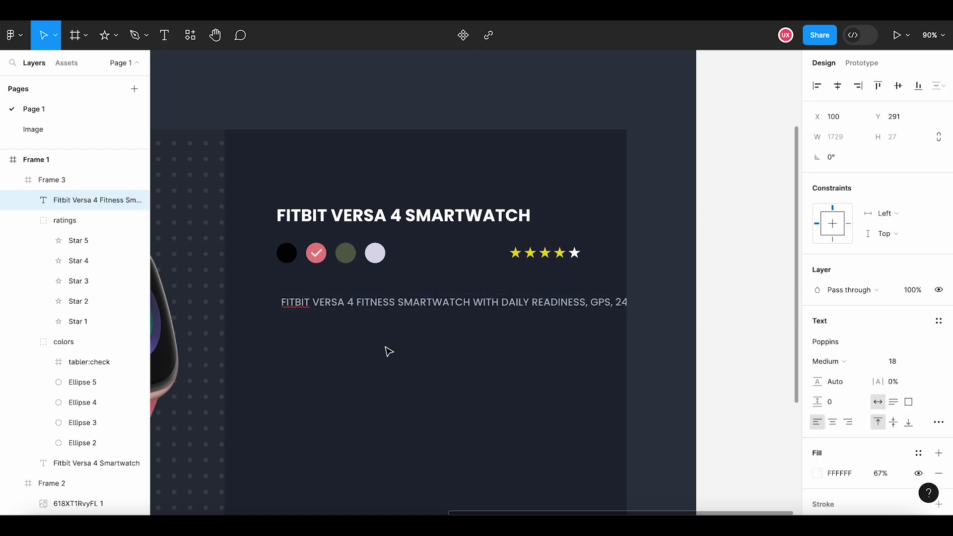
{"action": "scroll", "coordinate": [387, 350], "scroll_direction": "down", "scroll_amount": 2}
{"action": "scroll", "coordinate": [388, 352], "scroll_direction": "down", "scroll_amount": 2}
{"action": "scroll", "coordinate": [547, 381], "scroll_direction": "down", "scroll_amount": 1}
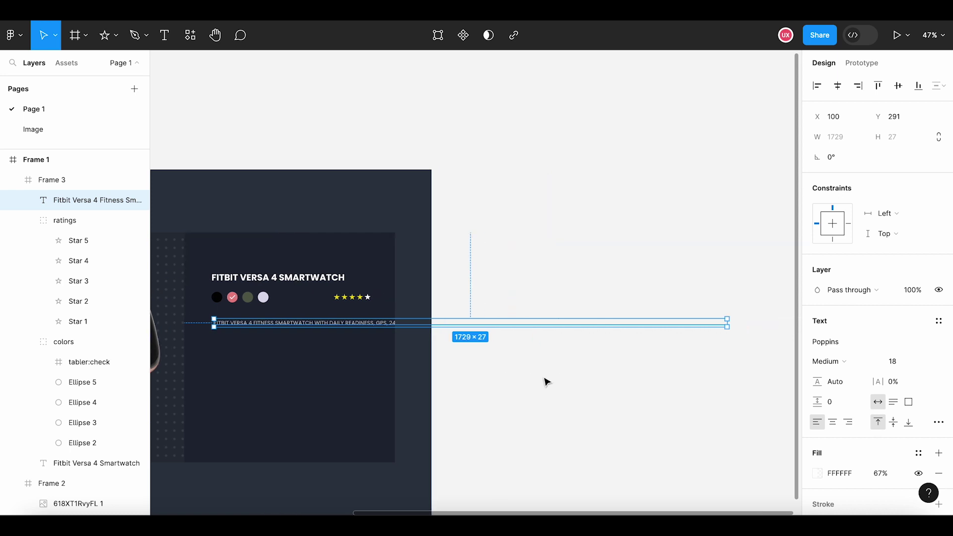
{"action": "left_click_drag", "start_coordinate": [705, 331], "coordinate": [393, 346]}
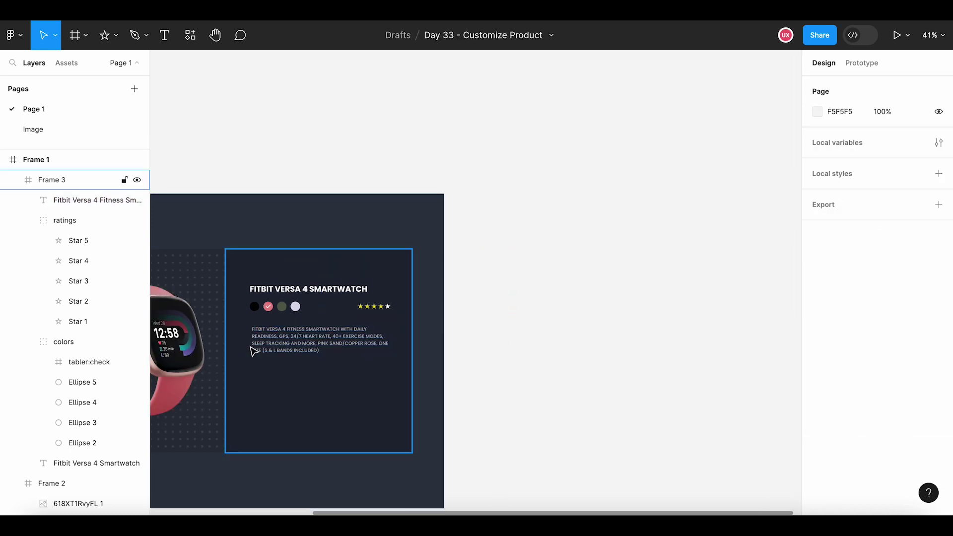
Step: Change the description's case from uppercase to normal case
{"action": "scroll", "coordinate": [252, 346], "scroll_direction": "up", "scroll_amount": 3}
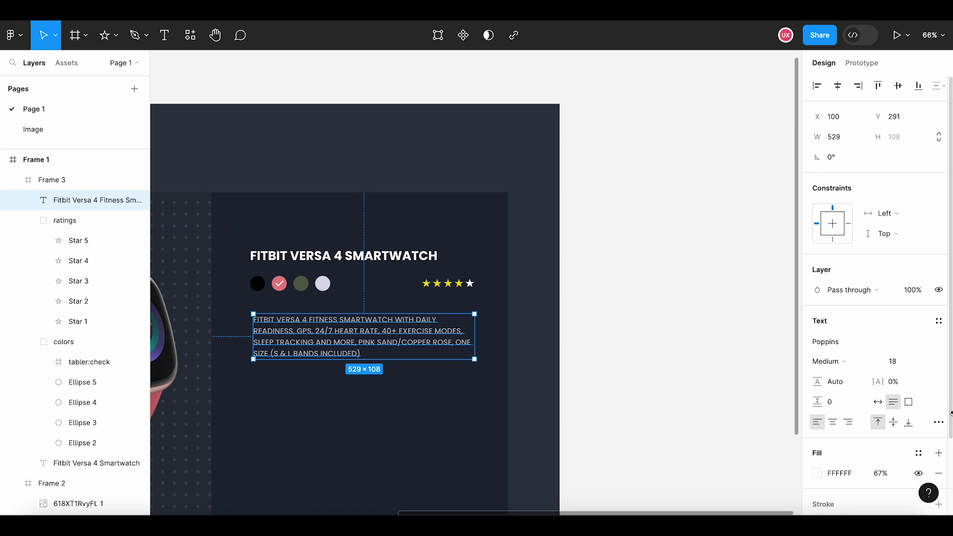
{"action": "left_click", "coordinate": [939, 422]}
{"action": "left_click", "coordinate": [727, 381]}
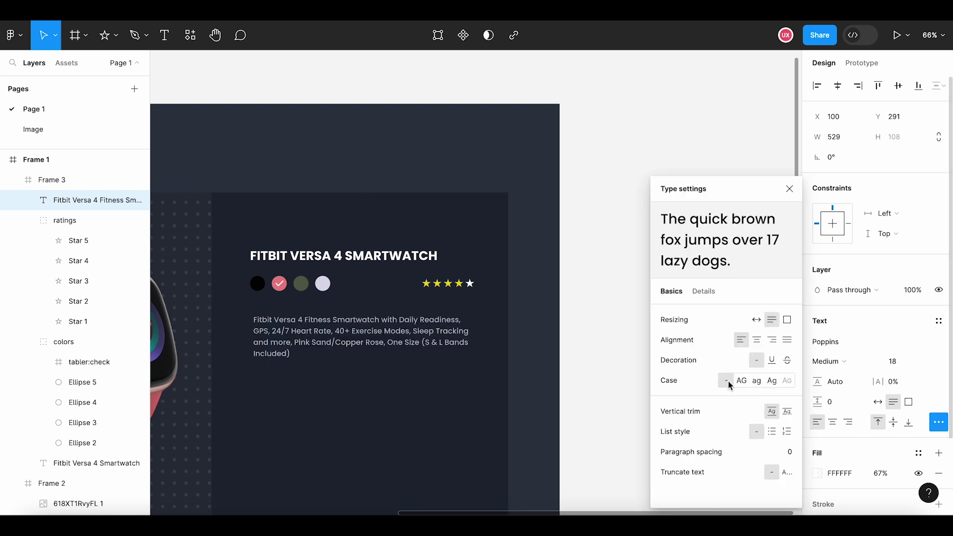
{"action": "left_click", "coordinate": [572, 382]}
Step: Nudge the description paragraph up 10 px toward the swatches and stars
{"action": "scroll", "coordinate": [362, 383], "scroll_direction": "up", "scroll_amount": 2}
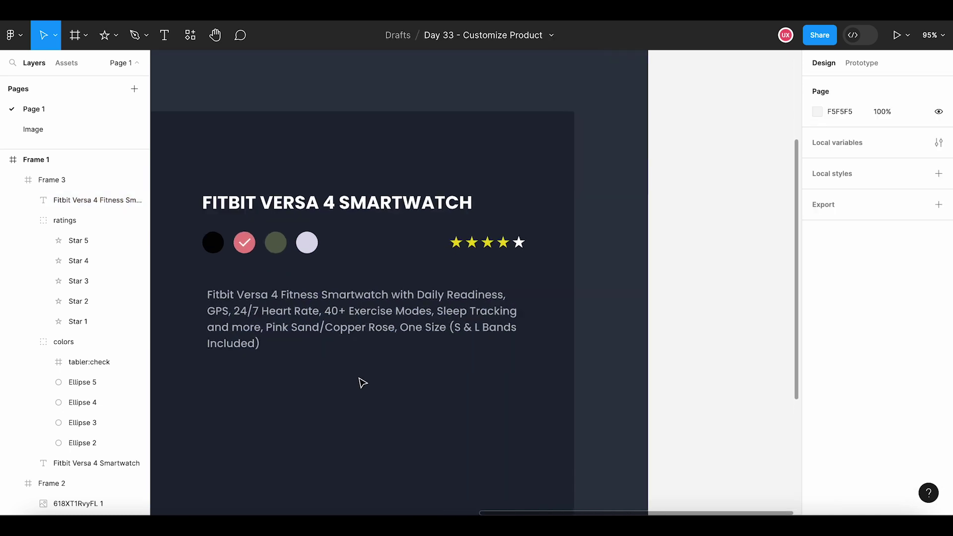
{"action": "left_click_drag", "start_coordinate": [362, 383], "coordinate": [390, 368]}
{"action": "scroll", "coordinate": [390, 368], "scroll_direction": "down", "scroll_amount": 2}
{"action": "double_click", "coordinate": [376, 316]}
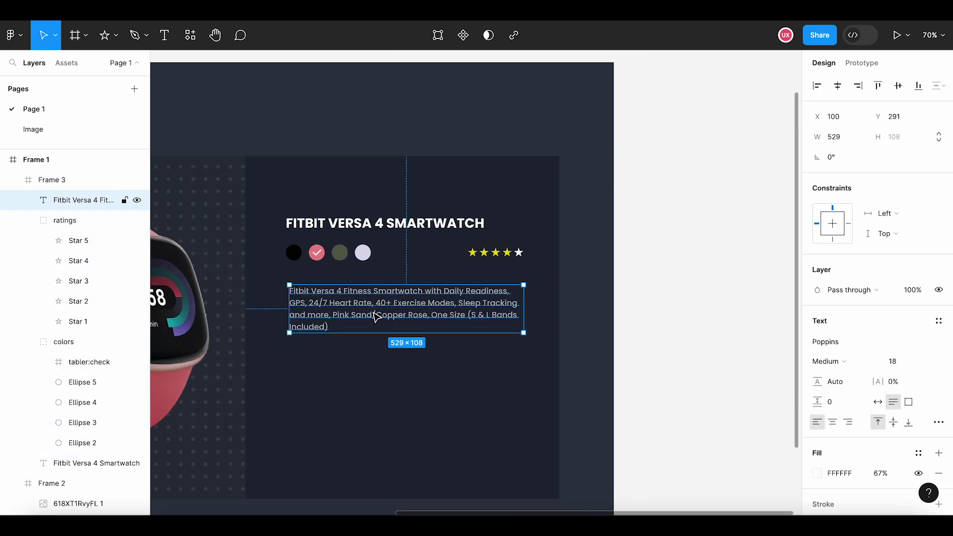
{"action": "key", "text": "shift+Up"}
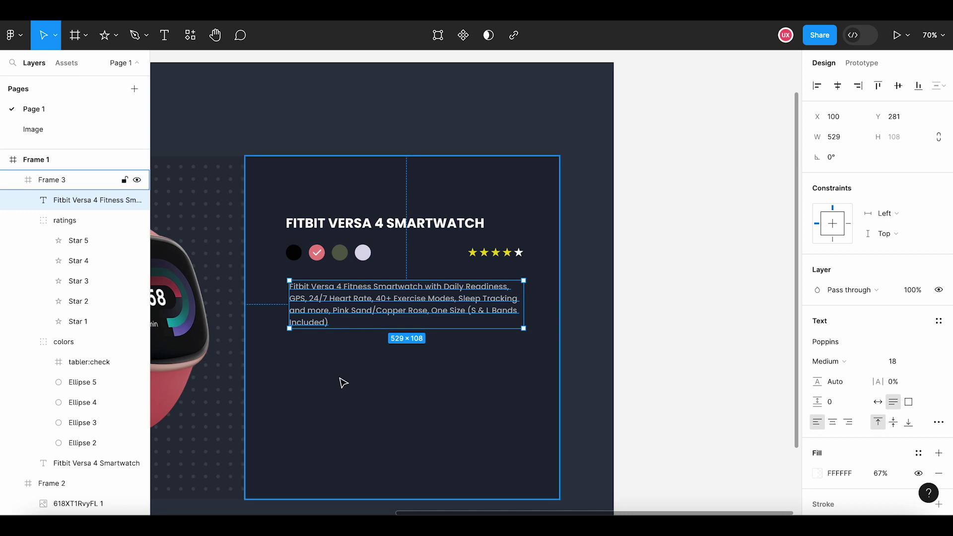
{"action": "left_click", "coordinate": [342, 383]}
Step: Add a '$' text below the description at 87% opacity
{"action": "left_click", "coordinate": [164, 35]}
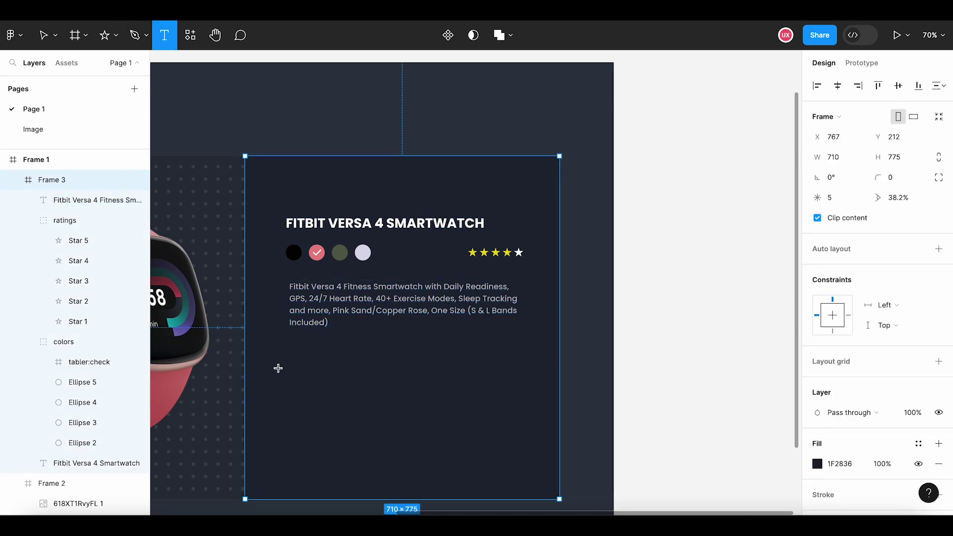
{"action": "left_click", "coordinate": [290, 350]}
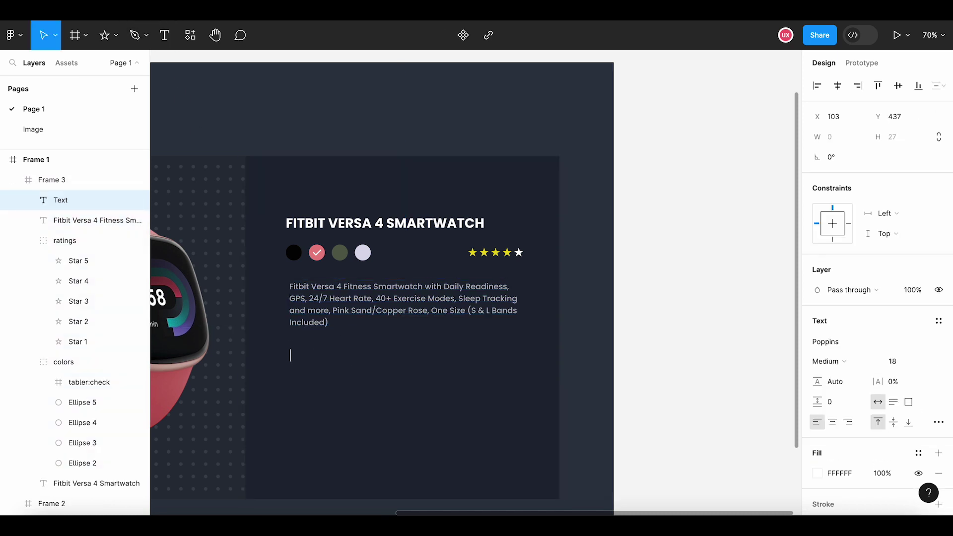
{"action": "type", "text": "$"}
{"action": "key", "text": "Escape"}
{"action": "scroll", "coordinate": [315, 376], "scroll_direction": "up", "scroll_amount": 5, "text": "ctrl"}
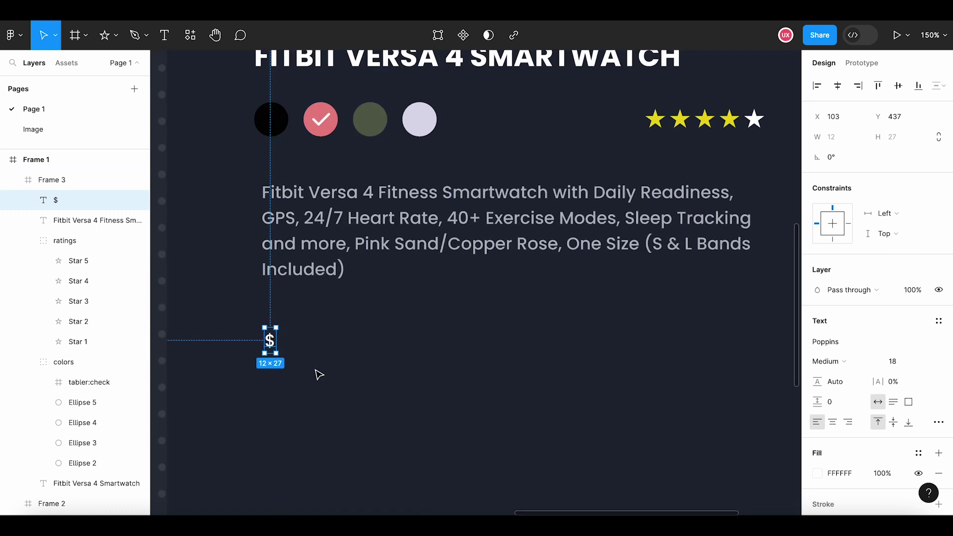
{"action": "left_click", "coordinate": [883, 475]}
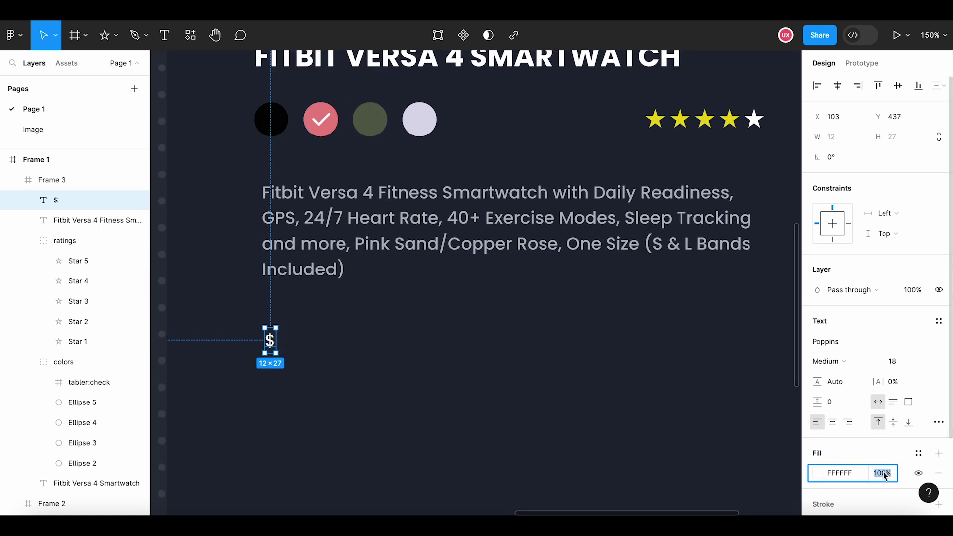
{"action": "type", "text": "87"}
{"action": "key", "text": "Return"}
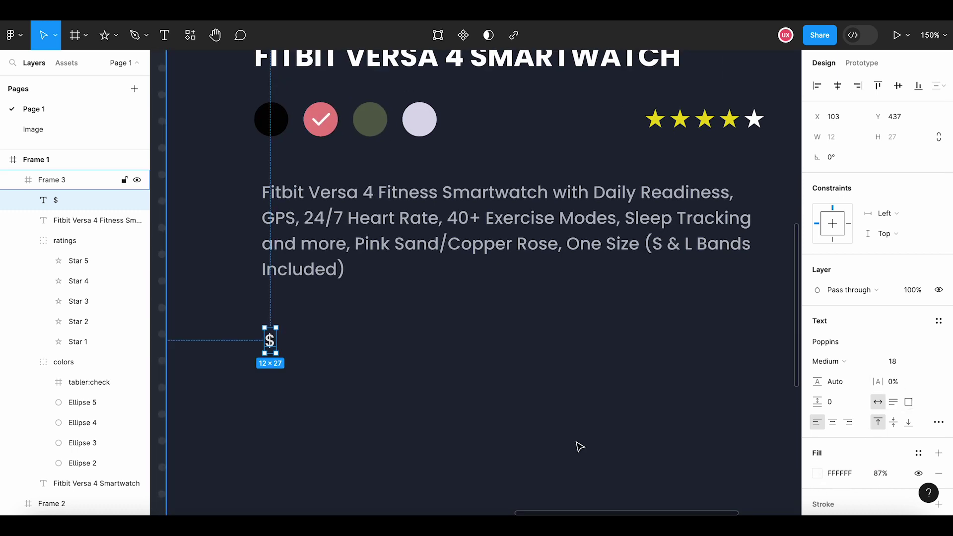
{"action": "left_click", "coordinate": [580, 446]}
Step: Duplicate the '$' into a '199.00' price at size 44 beside it
{"action": "left_click", "coordinate": [271, 343]}
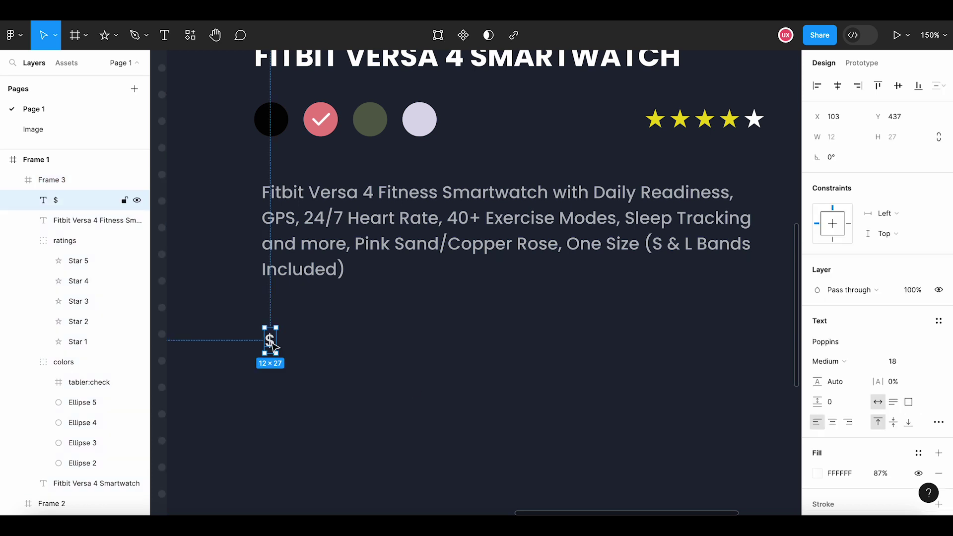
{"action": "key", "text": "ctrl+d"}
{"action": "left_click_drag", "start_coordinate": [272, 345], "coordinate": [291, 347]}
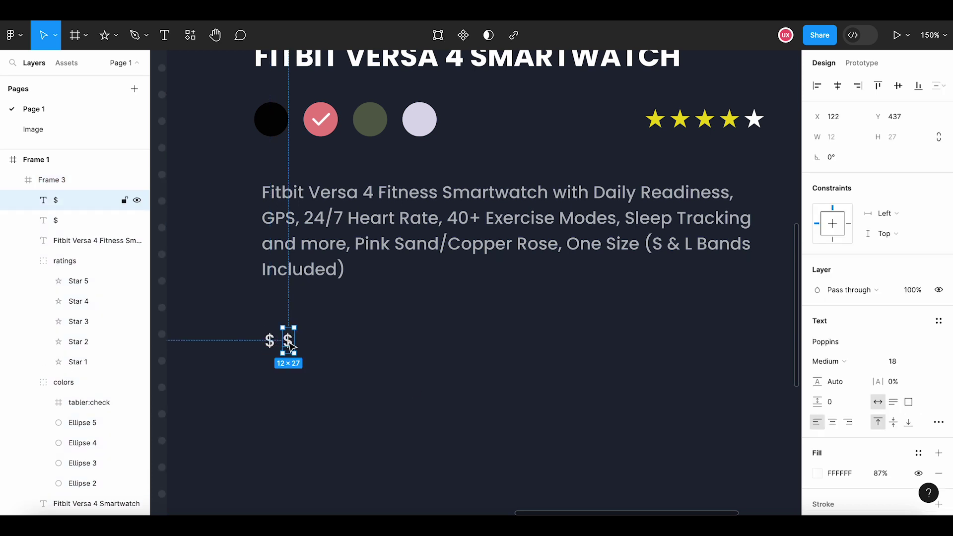
{"action": "double_click", "coordinate": [288, 342]}
{"action": "type", "text": "199.0"}
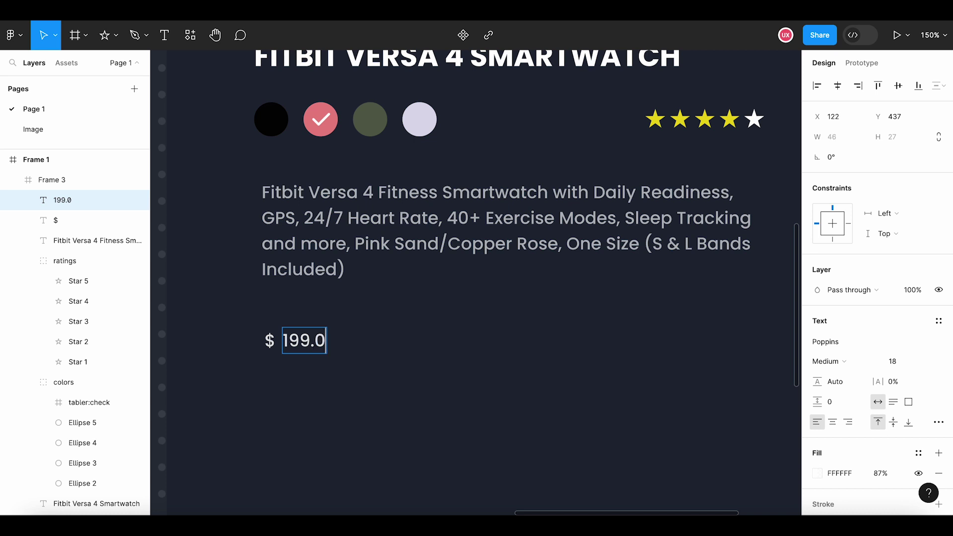
{"action": "type", "text": "0"}
{"action": "key", "text": "Escape"}
{"action": "left_click", "coordinate": [900, 360]}
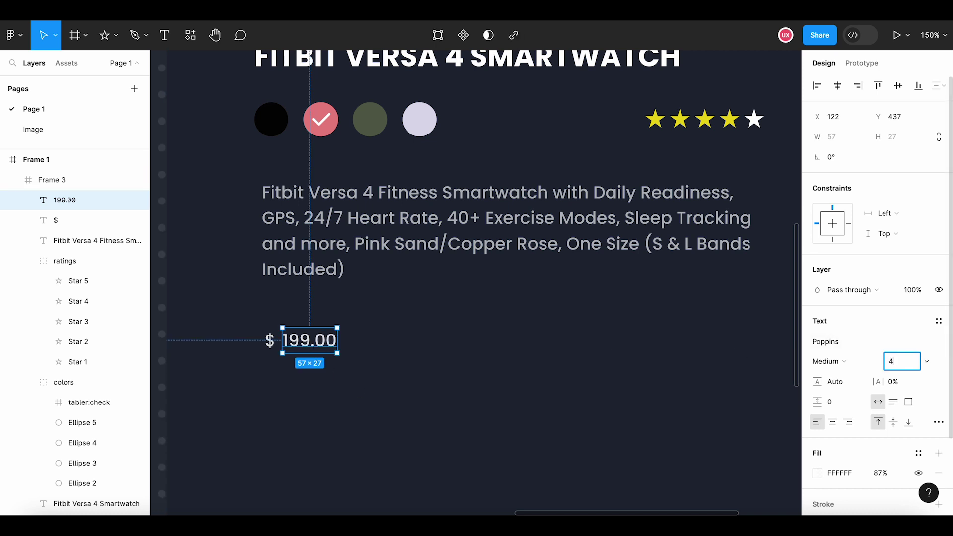
{"action": "type", "text": "4"}
{"action": "key", "text": "Return"}
{"action": "left_click_drag", "start_coordinate": [350, 360], "coordinate": [340, 356]}
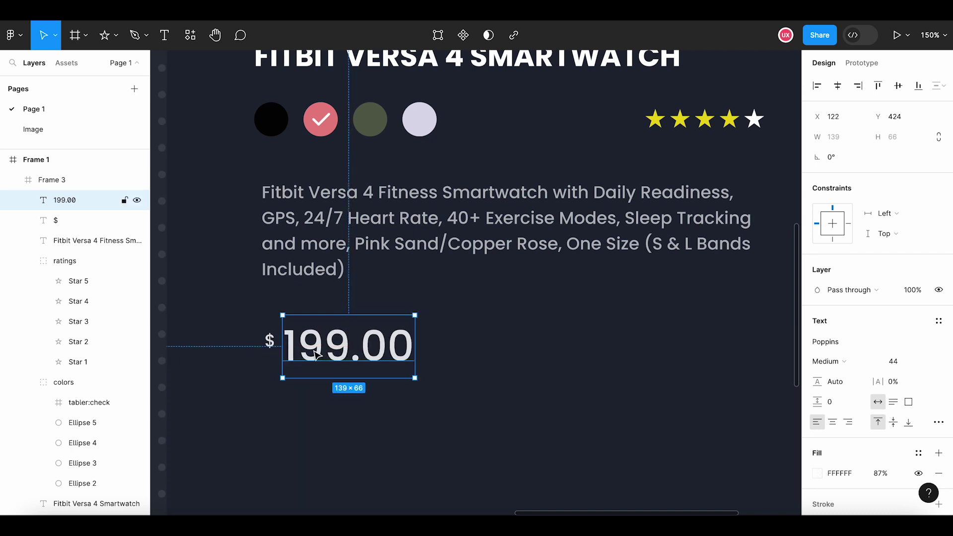
Step: Shrink the dollar sign, nudge the price into place and make it fully opaque
{"action": "left_click", "coordinate": [269, 341]}
{"action": "left_click", "coordinate": [903, 367]}
{"action": "type", "text": "2"}
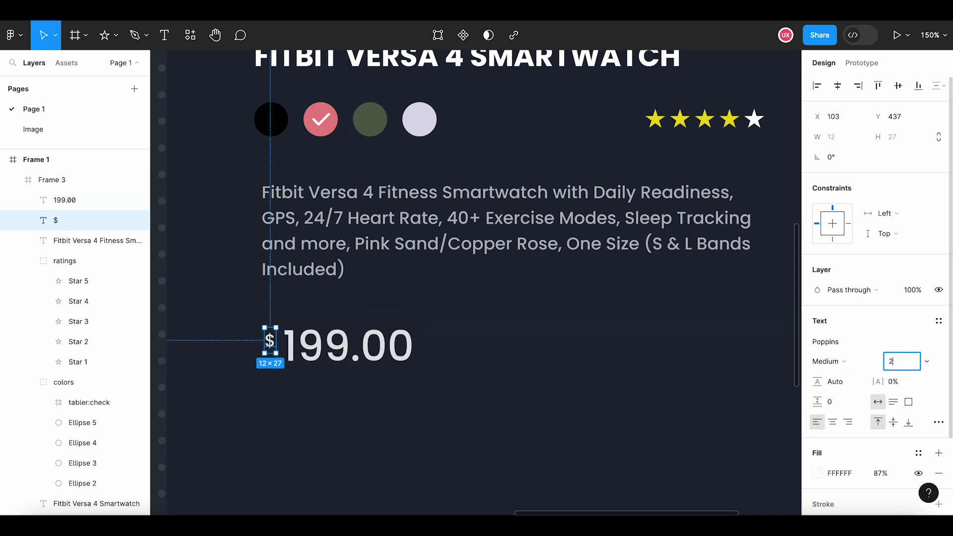
{"action": "type", "text": "4"}
{"action": "key", "text": "Return"}
{"action": "left_click", "coordinate": [339, 347]}
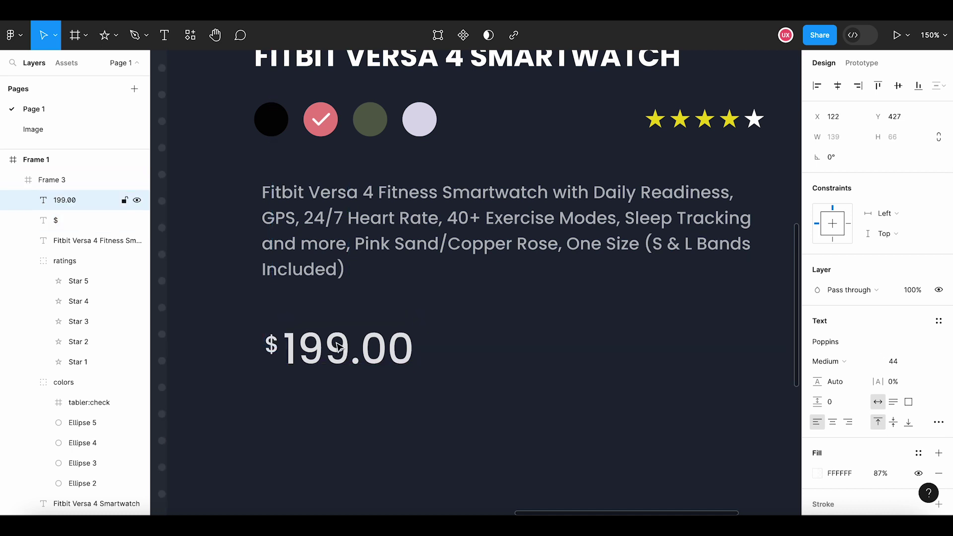
{"action": "left_click_drag", "start_coordinate": [340, 348], "coordinate": [340, 349]}
{"action": "left_click", "coordinate": [875, 471]}
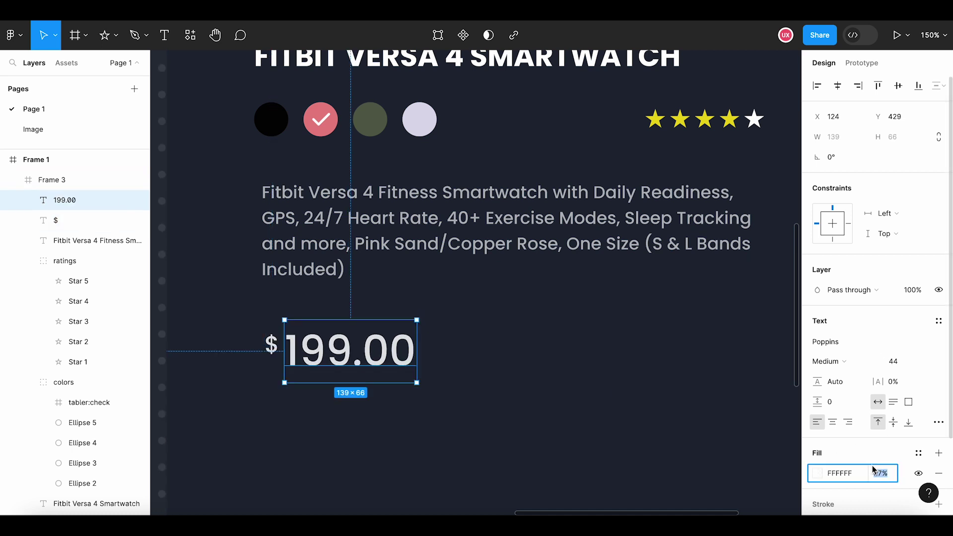
{"action": "type", "text": "100"}
{"action": "key", "text": "Return"}
{"action": "left_click", "coordinate": [549, 491]}
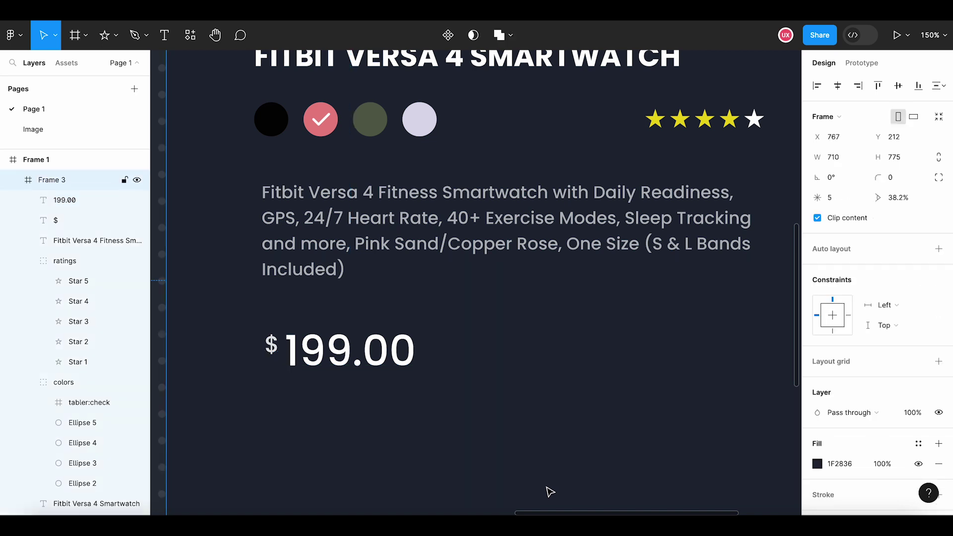
Step: Move the whole $199.00 price up about 10 px
{"action": "scroll", "coordinate": [428, 433], "scroll_direction": "down", "scroll_amount": 5}
{"action": "scroll", "coordinate": [428, 433], "scroll_direction": "down", "scroll_amount": 2}
{"action": "left_click_drag", "start_coordinate": [428, 433], "coordinate": [427, 347]}
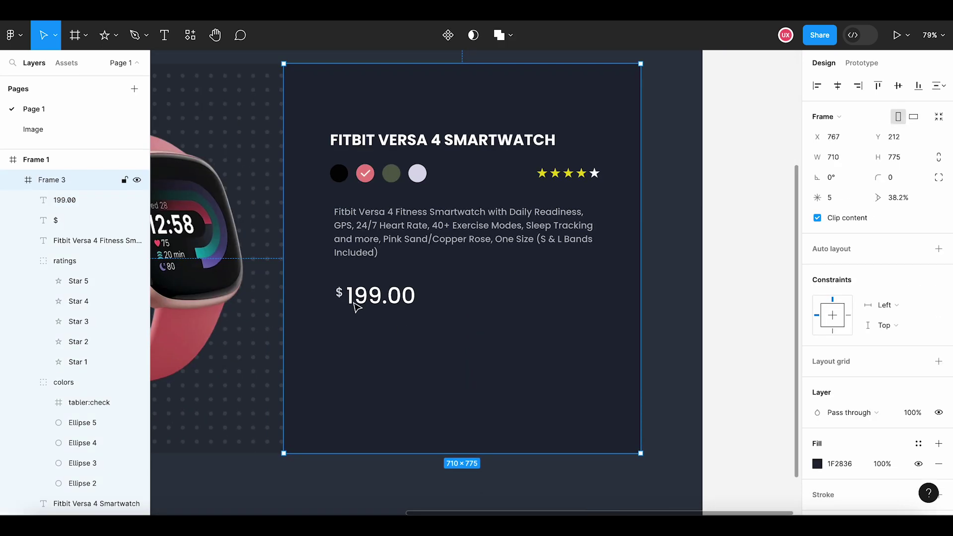
{"action": "left_click", "coordinate": [340, 290]}
{"action": "left_click_drag", "start_coordinate": [375, 303], "coordinate": [374, 297]}
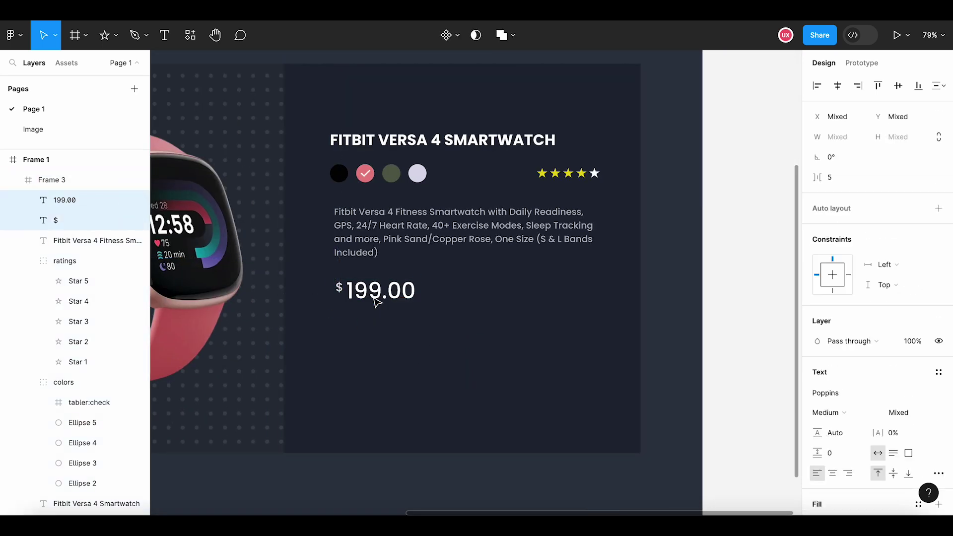
{"action": "left_click", "coordinate": [400, 336]}
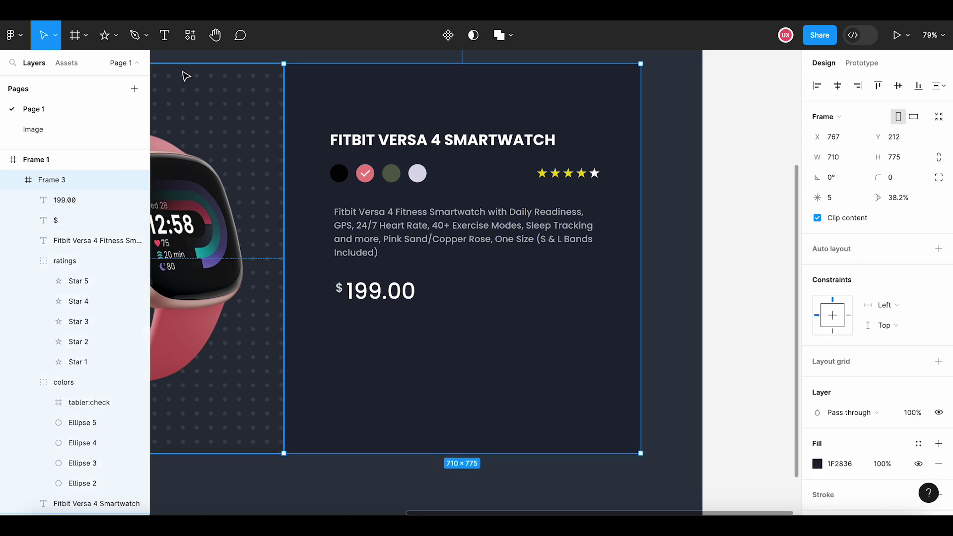
Step: Draw a 246×74 frame below the price and fill it with pink E88484
{"action": "left_click", "coordinate": [87, 40]}
{"action": "left_click", "coordinate": [74, 66]}
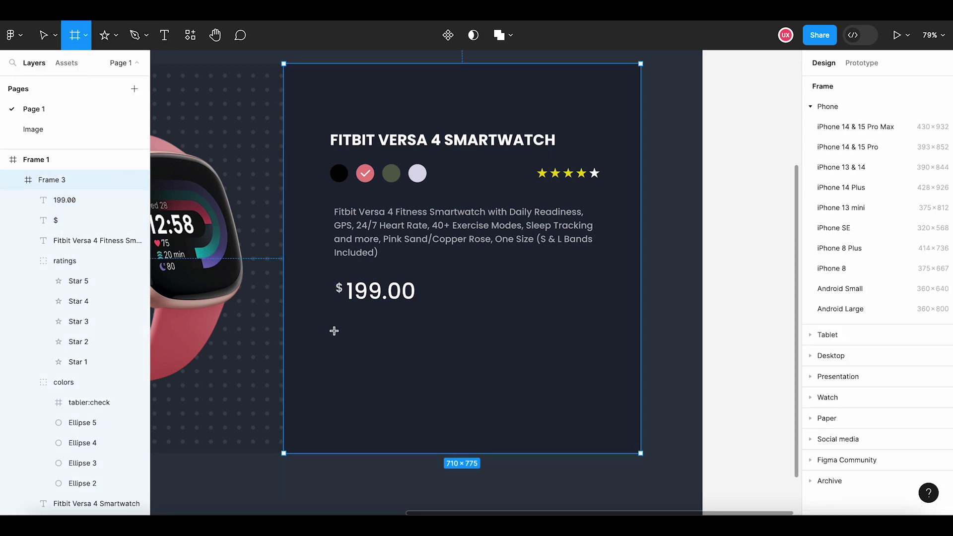
{"action": "left_click_drag", "start_coordinate": [339, 327], "coordinate": [462, 365]}
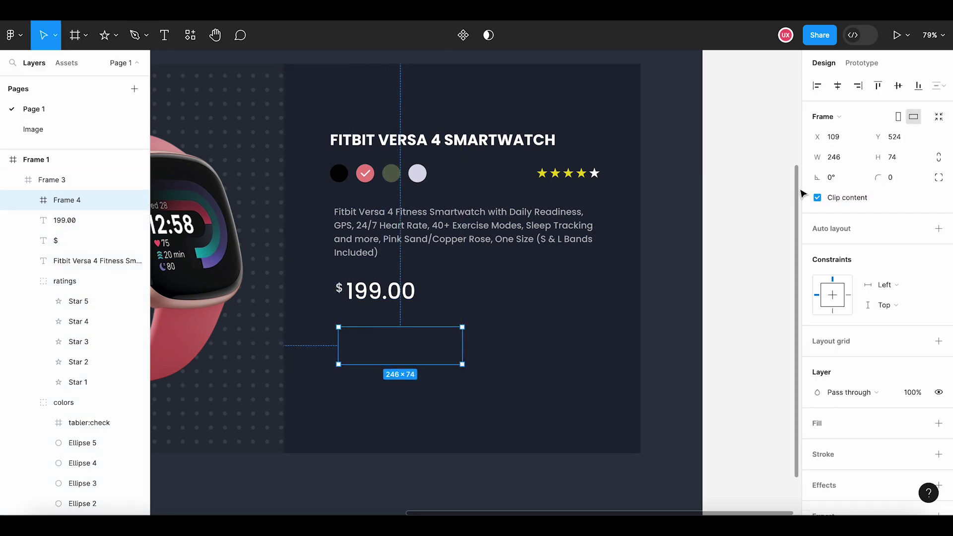
{"action": "left_click", "coordinate": [940, 425]}
{"action": "left_click", "coordinate": [818, 444]}
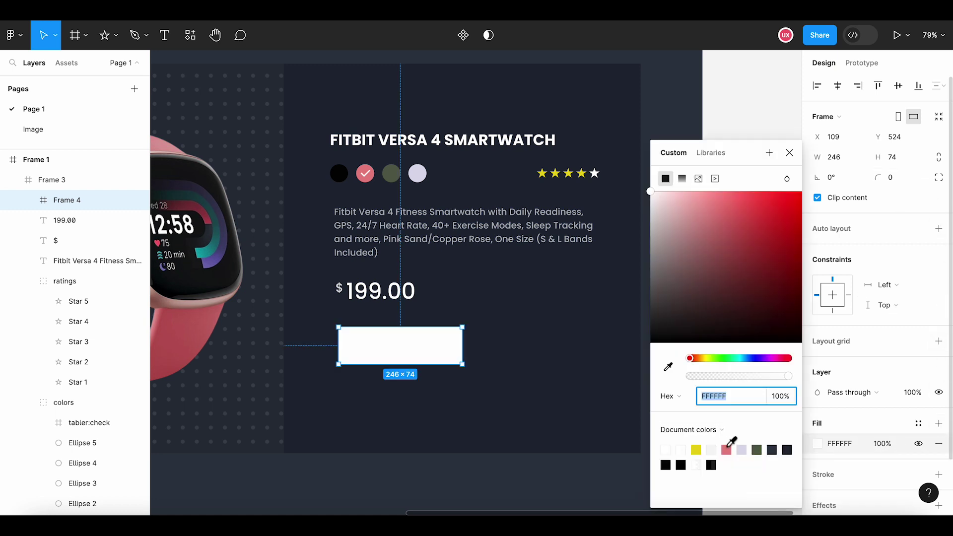
{"action": "left_click", "coordinate": [727, 450]}
Step: Round the box's corners to radius 40 and align it with the text's left edge
{"action": "left_click", "coordinate": [892, 177]}
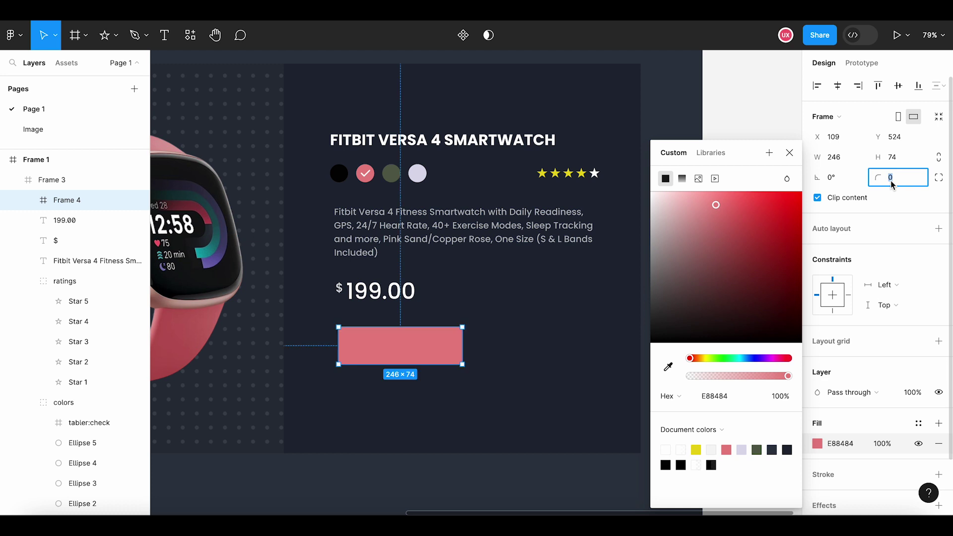
{"action": "type", "text": "40"}
{"action": "key", "text": "Return"}
{"action": "left_click", "coordinate": [498, 259]}
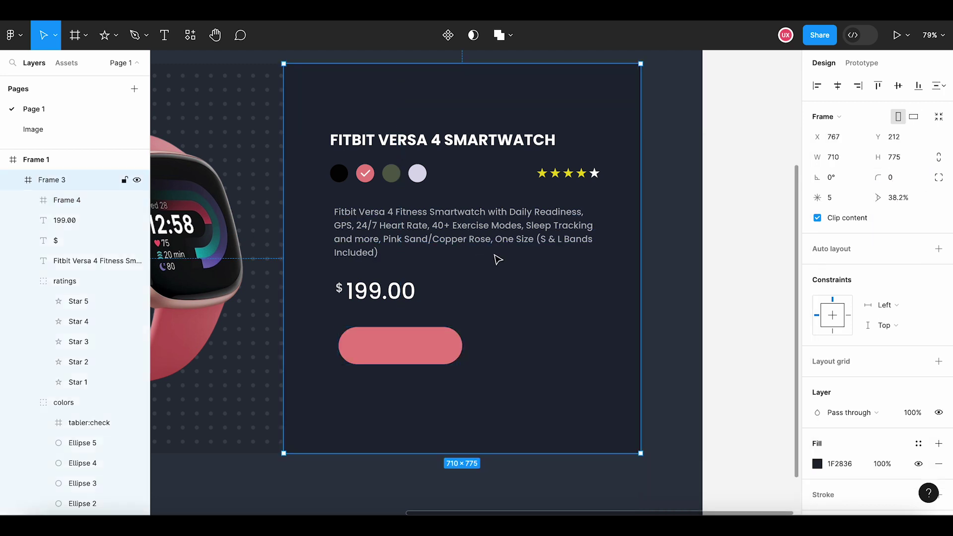
{"action": "left_click", "coordinate": [396, 353]}
{"action": "left_click_drag", "start_coordinate": [396, 353], "coordinate": [398, 354]}
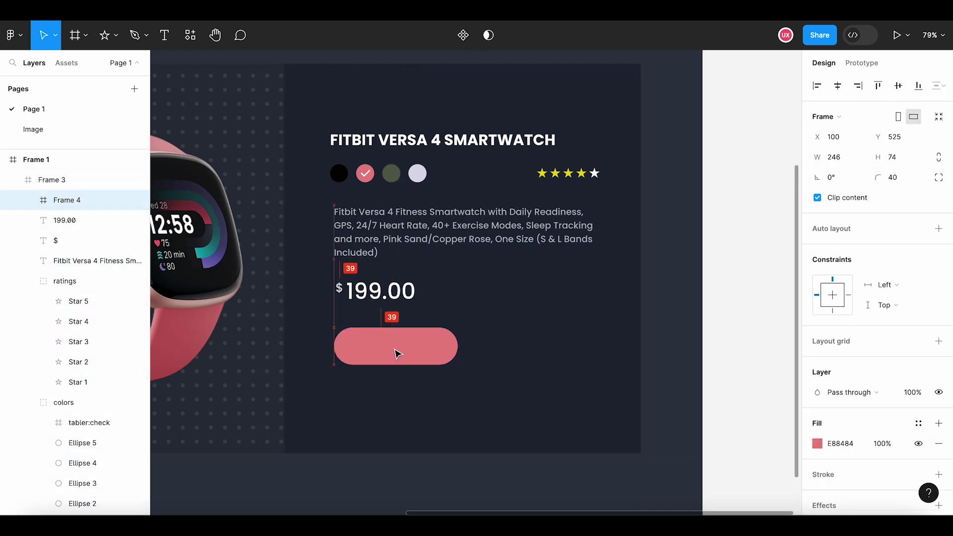
Step: Move the dollar sign slightly left beside the 199.00 price
{"action": "scroll", "coordinate": [343, 298], "scroll_direction": "up", "scroll_amount": 2}
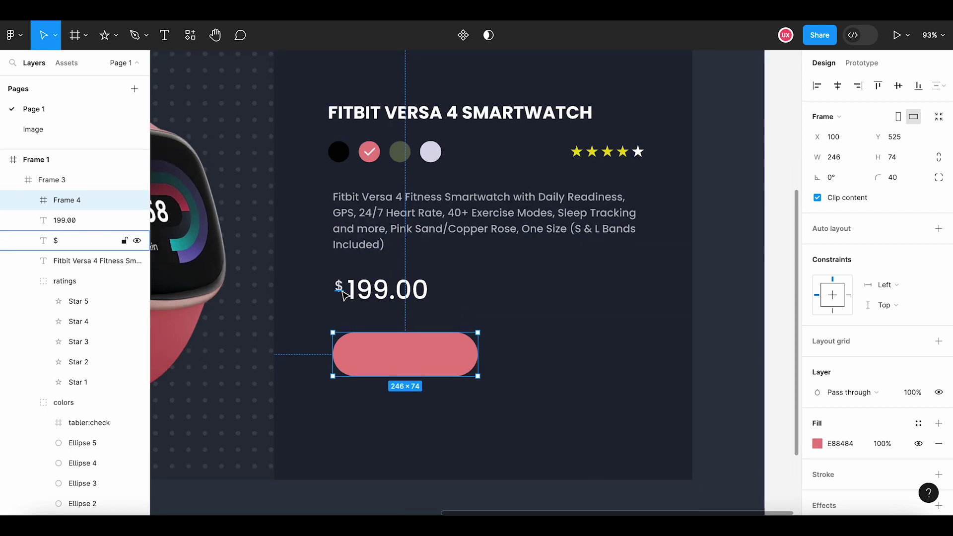
{"action": "double_click", "coordinate": [340, 288]}
{"action": "key", "text": "Escape"}
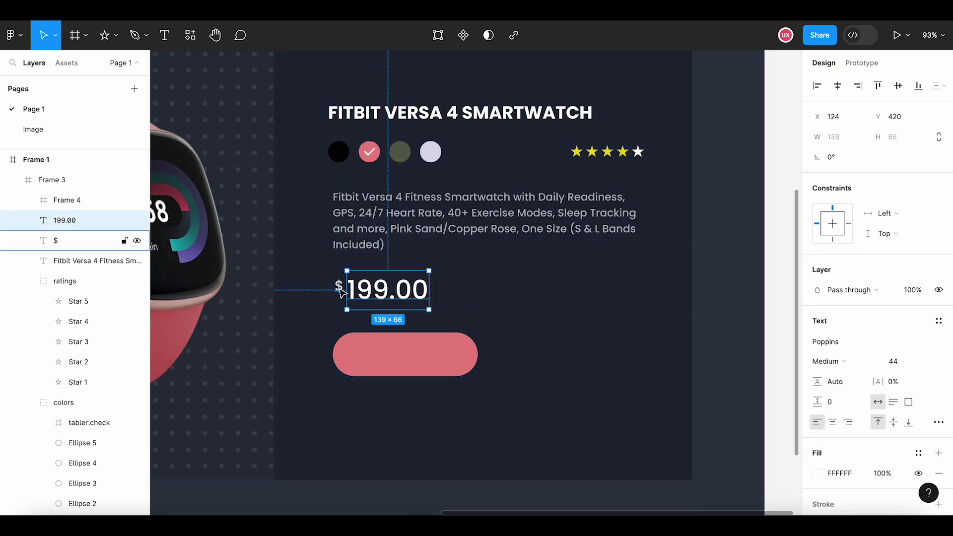
{"action": "scroll", "coordinate": [342, 288], "scroll_direction": "up", "scroll_amount": 3}
{"action": "left_click_drag", "start_coordinate": [342, 288], "coordinate": [336, 283]}
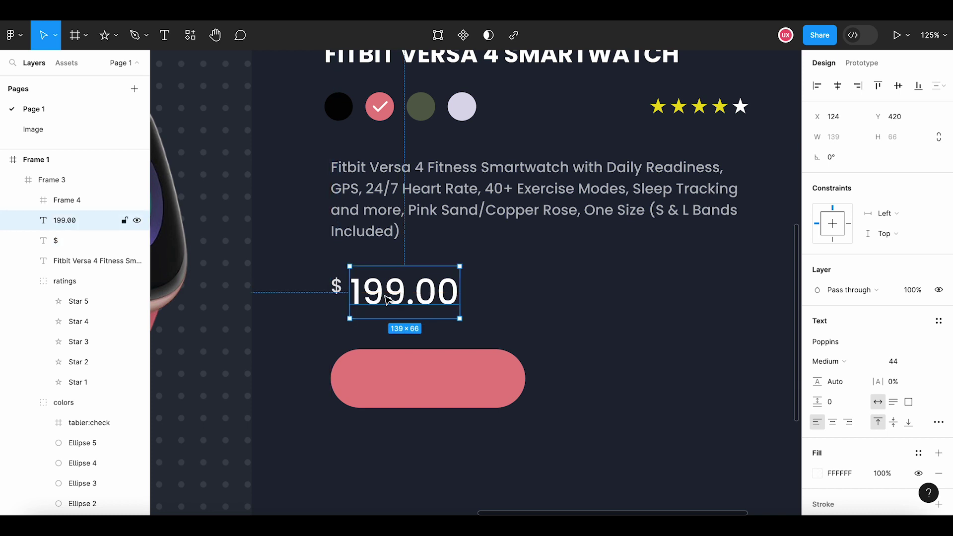
{"action": "left_click", "coordinate": [488, 326]}
{"action": "scroll", "coordinate": [496, 330], "scroll_direction": "down", "scroll_amount": 3}
{"action": "scroll", "coordinate": [499, 331], "scroll_direction": "down", "scroll_amount": 1}
{"action": "left_click", "coordinate": [475, 368]}
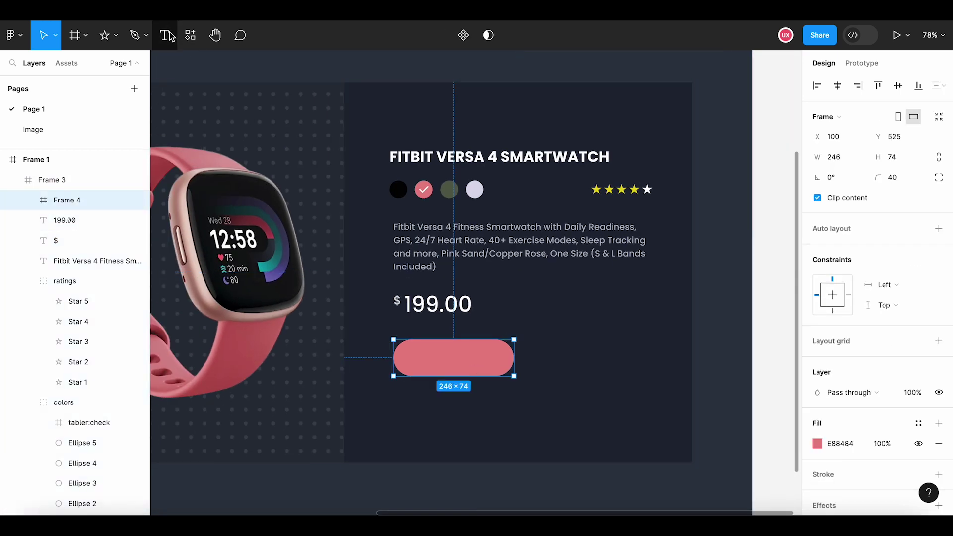
Step: Add the text label 'Add to Cart' inside the pink button
{"action": "key", "text": "t"}
{"action": "left_click", "coordinate": [420, 352]}
{"action": "type", "text": "Ad"}
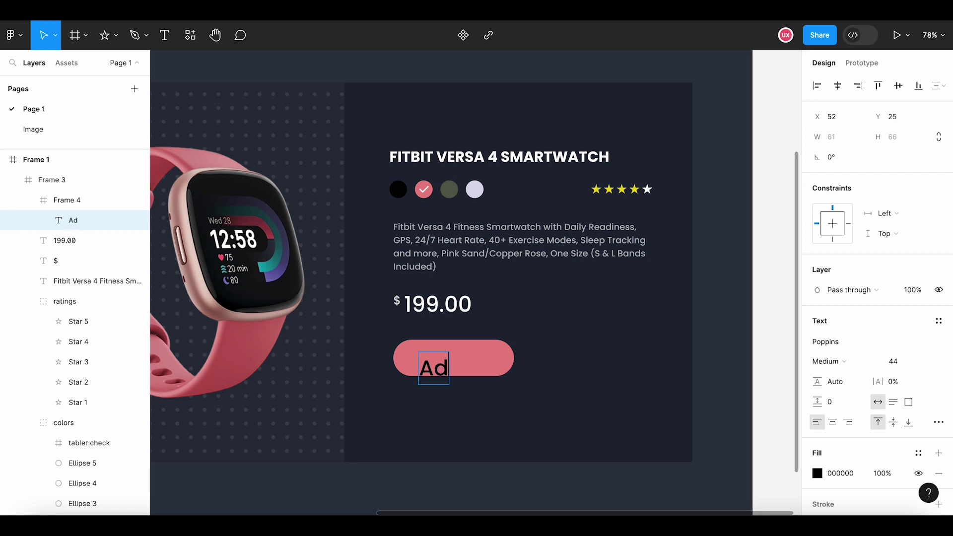
{"action": "type", "text": "d to"}
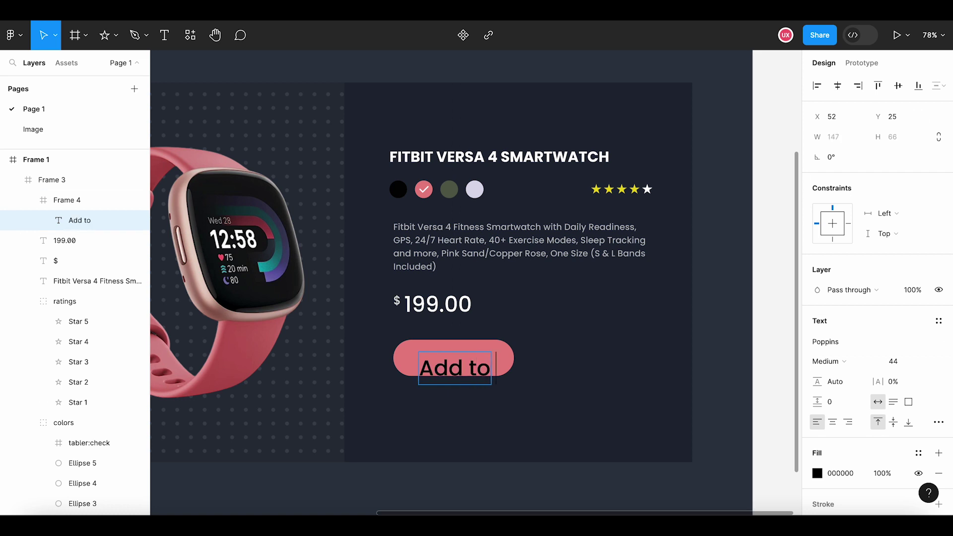
{"action": "type", "text": " Cart"}
{"action": "key", "text": "Escape"}
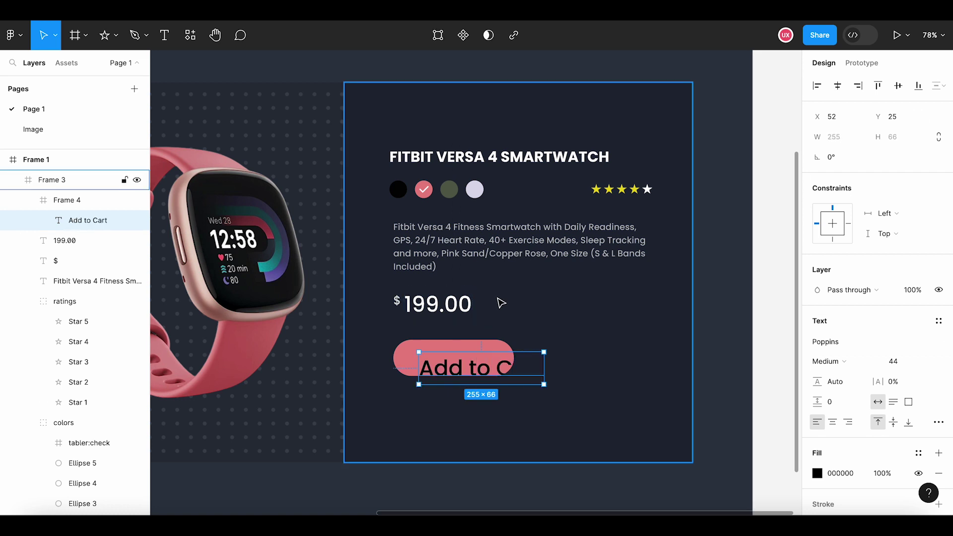
Step: Resize the label's text box to fill the button's full width and height
{"action": "left_click_drag", "start_coordinate": [477, 372], "coordinate": [474, 363]}
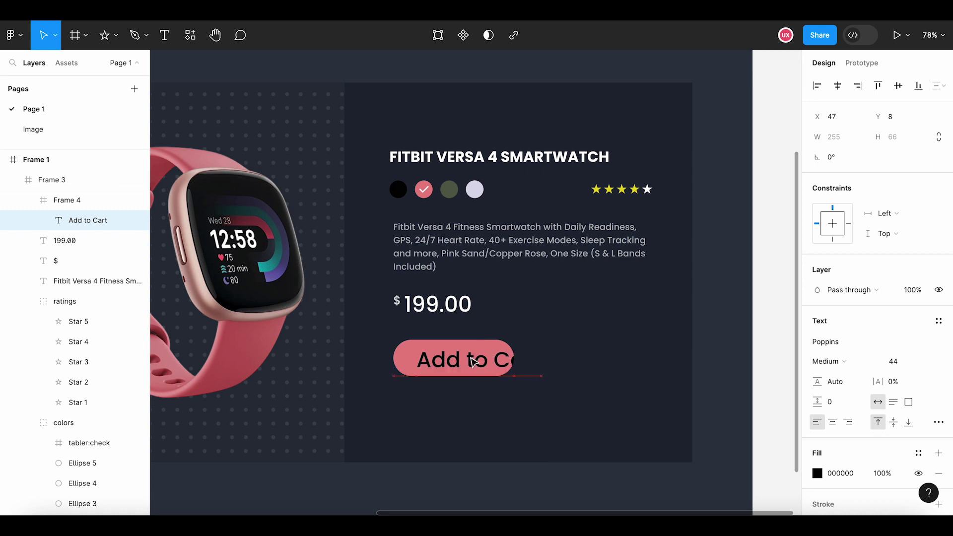
{"action": "mouse_move", "coordinate": [544, 359]}
{"action": "left_mouse_down"}
{"action": "mouse_move", "coordinate": [504, 359]}
{"action": "mouse_move", "coordinate": [514, 359]}
{"action": "left_mouse_up"}
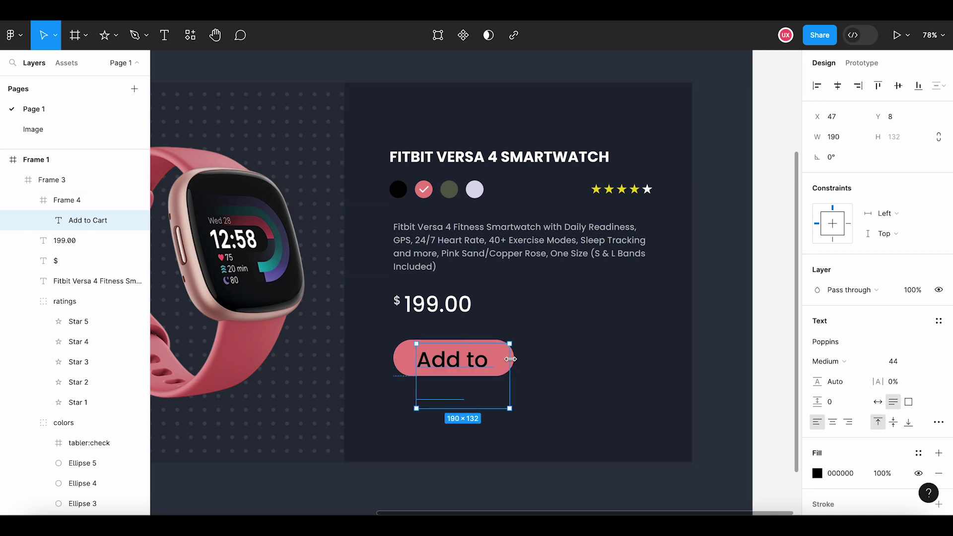
{"action": "left_click_drag", "start_coordinate": [416, 359], "coordinate": [393, 359]}
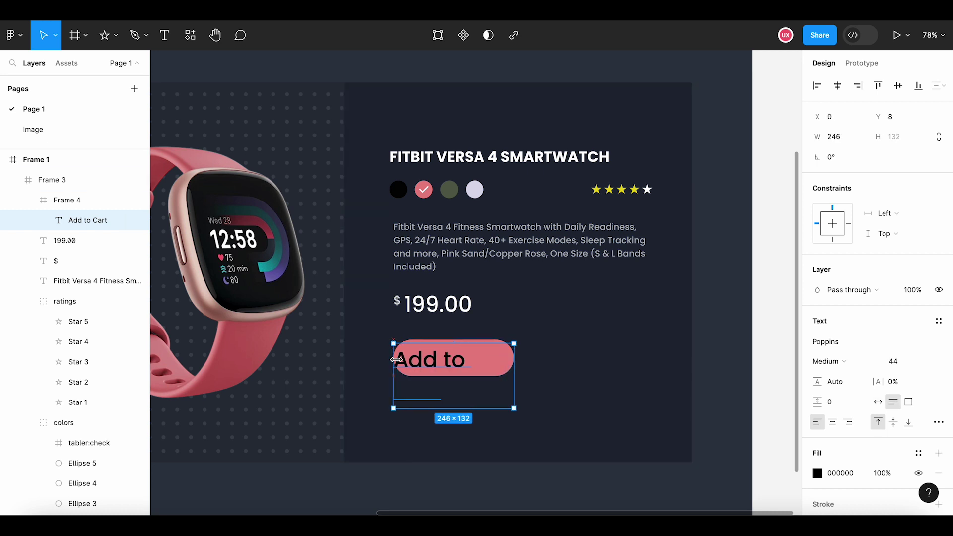
{"action": "left_click_drag", "start_coordinate": [447, 408], "coordinate": [447, 376]}
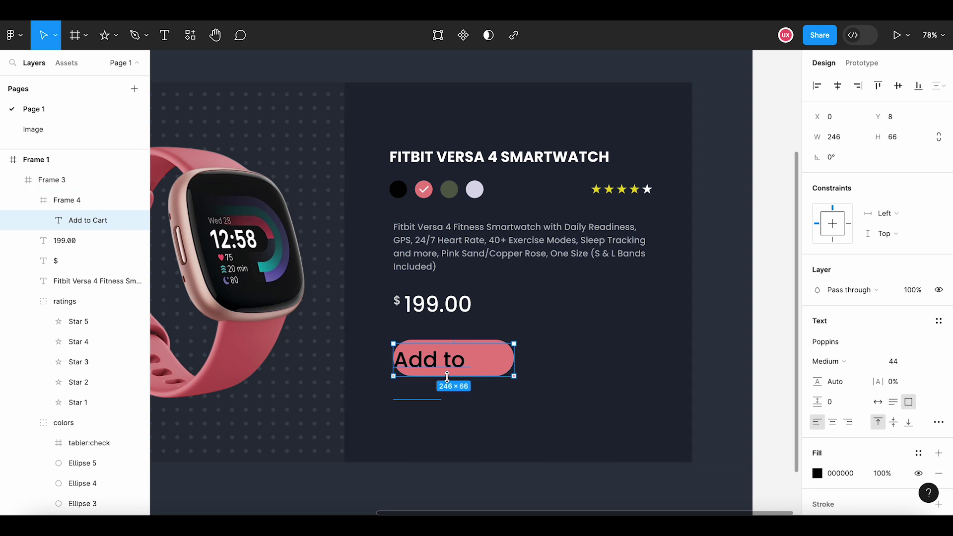
{"action": "left_click_drag", "start_coordinate": [456, 339], "coordinate": [456, 337]}
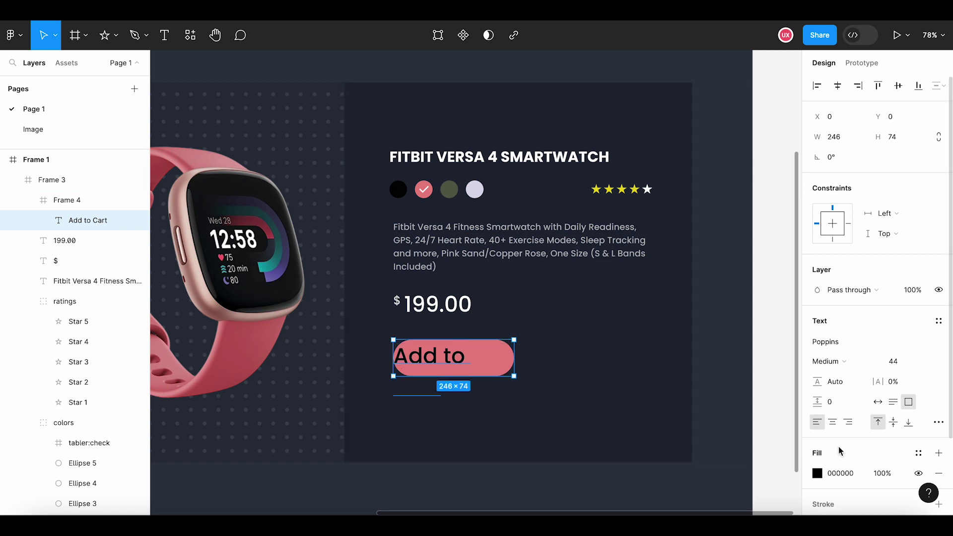
Step: Center the label horizontally and vertically and set its font size to 24
{"action": "left_click", "coordinate": [834, 422]}
{"action": "left_click", "coordinate": [904, 361]}
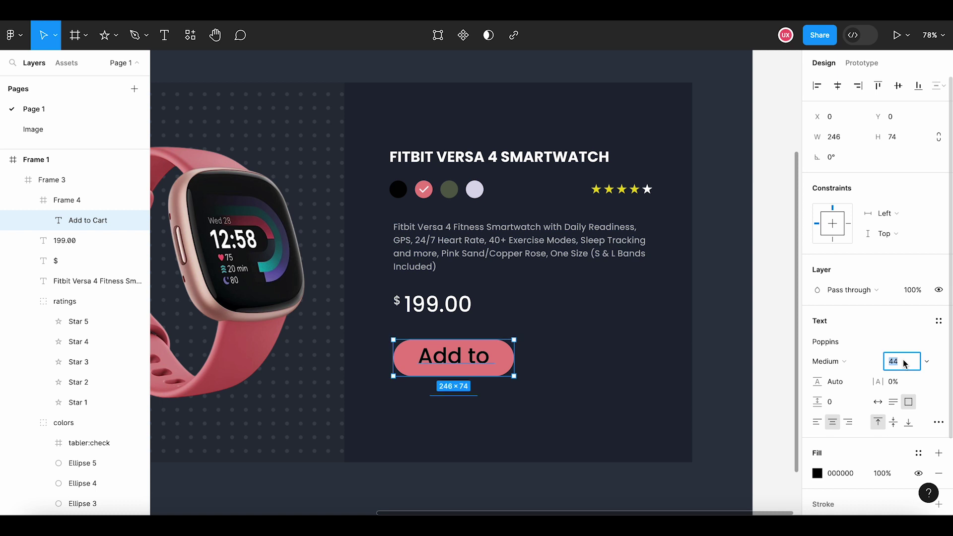
{"action": "type", "text": "24"}
{"action": "key", "text": "Return"}
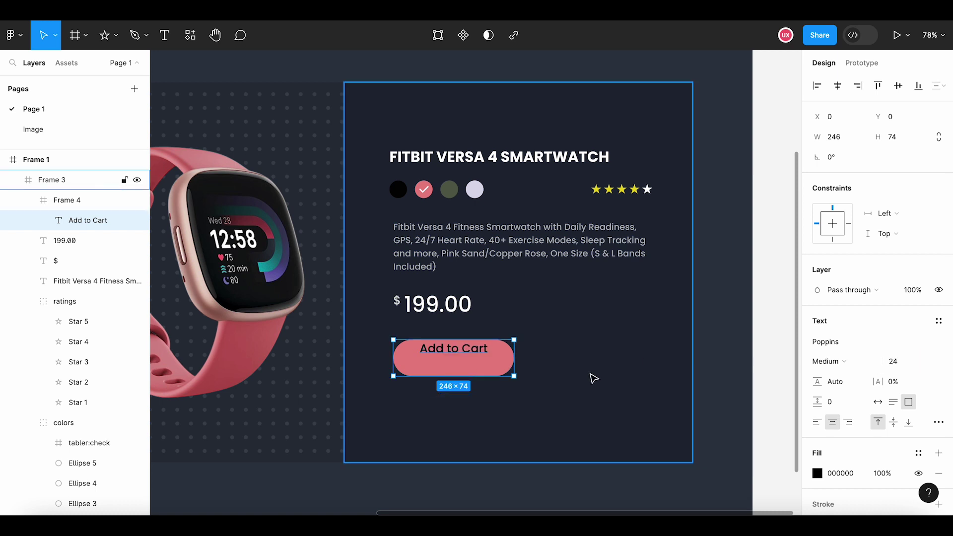
{"action": "left_click", "coordinate": [894, 422]}
Step: Make the label text white (FFFFFF) and SemiBold
{"action": "left_click", "coordinate": [818, 473]}
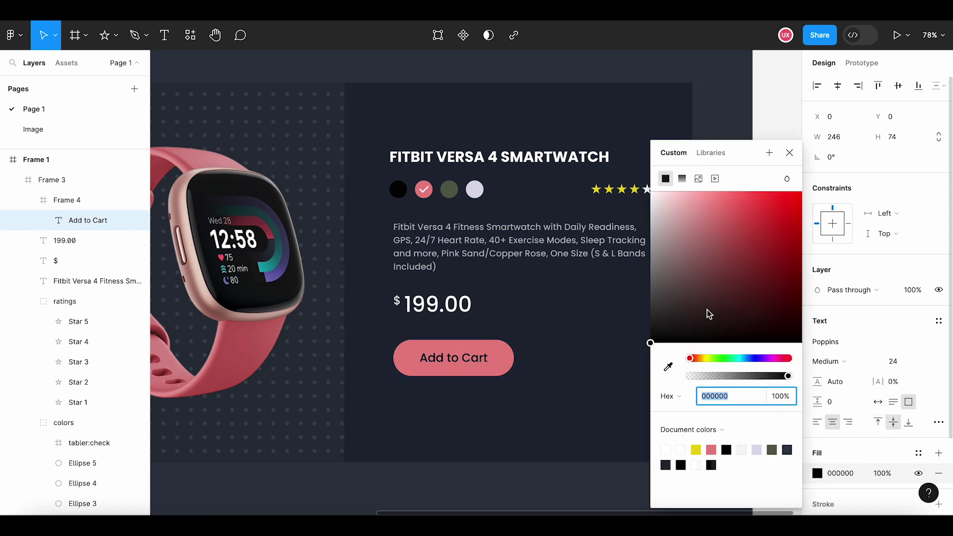
{"action": "type", "text": "FFFFFF"}
{"action": "key", "text": "Return"}
{"action": "left_click", "coordinate": [791, 152]}
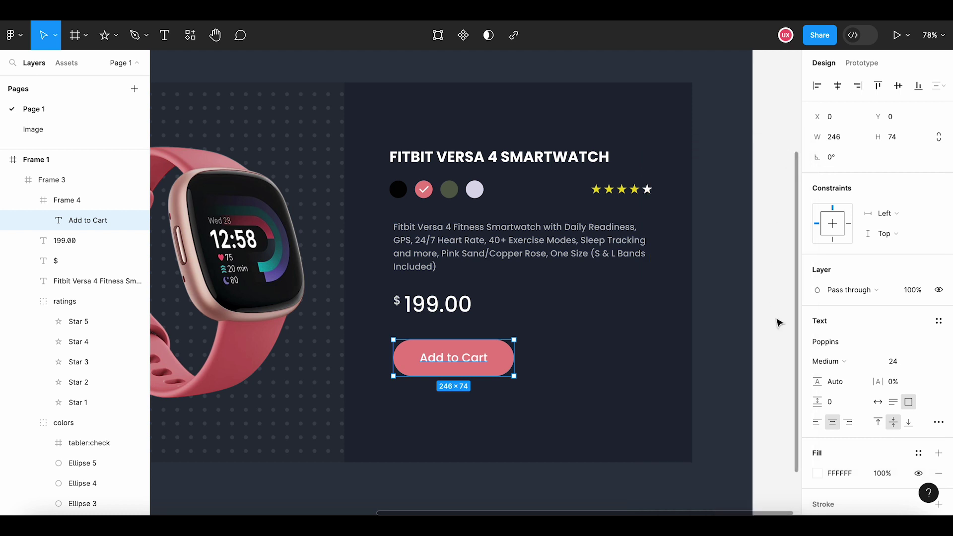
{"action": "left_click", "coordinate": [843, 362]}
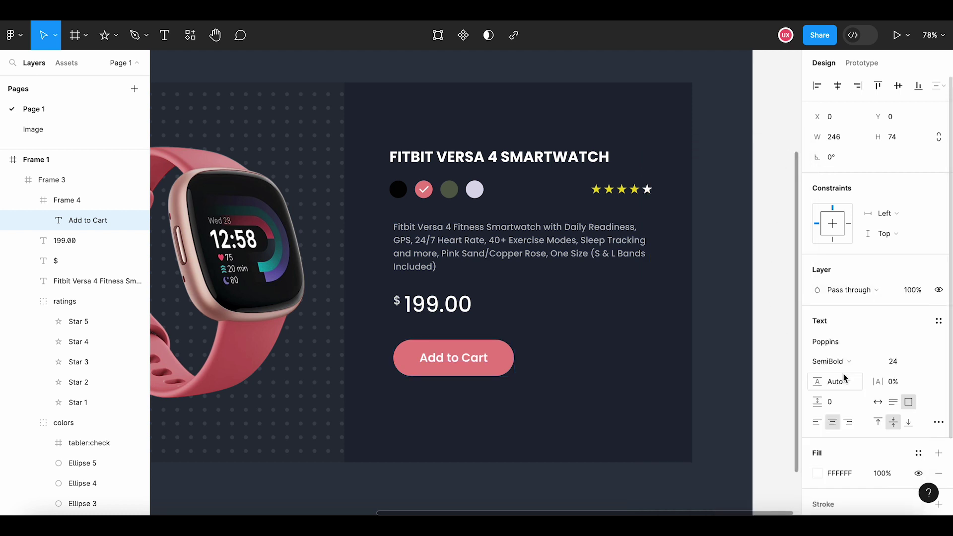
{"action": "left_click", "coordinate": [607, 395]}
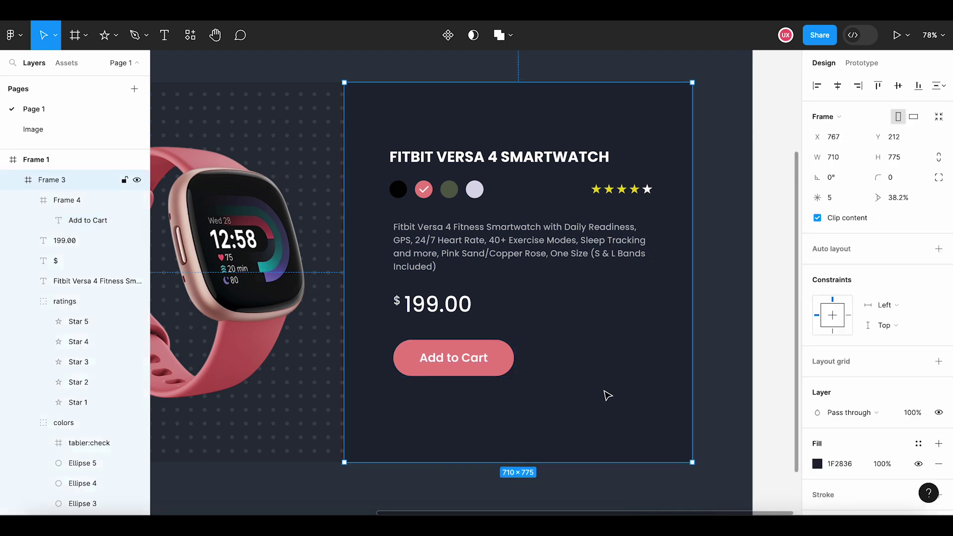
{"action": "left_click", "coordinate": [467, 362]}
Step: Nudge the product title and colour swatches 10 px left
{"action": "left_click", "coordinate": [572, 382]}
{"action": "scroll", "coordinate": [572, 382], "scroll_direction": "down", "scroll_amount": 3}
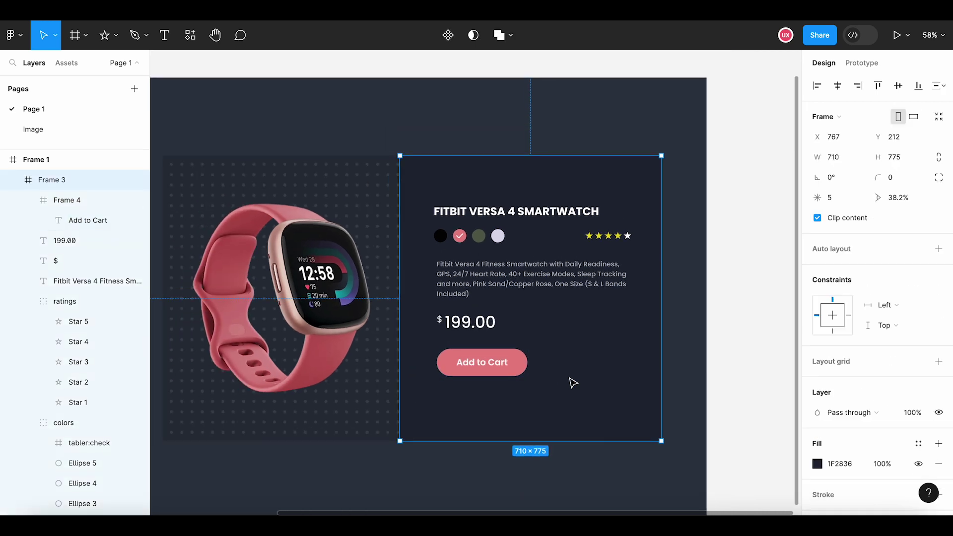
{"action": "scroll", "coordinate": [526, 243], "scroll_direction": "up", "scroll_amount": 3}
{"action": "left_click", "coordinate": [489, 202]}
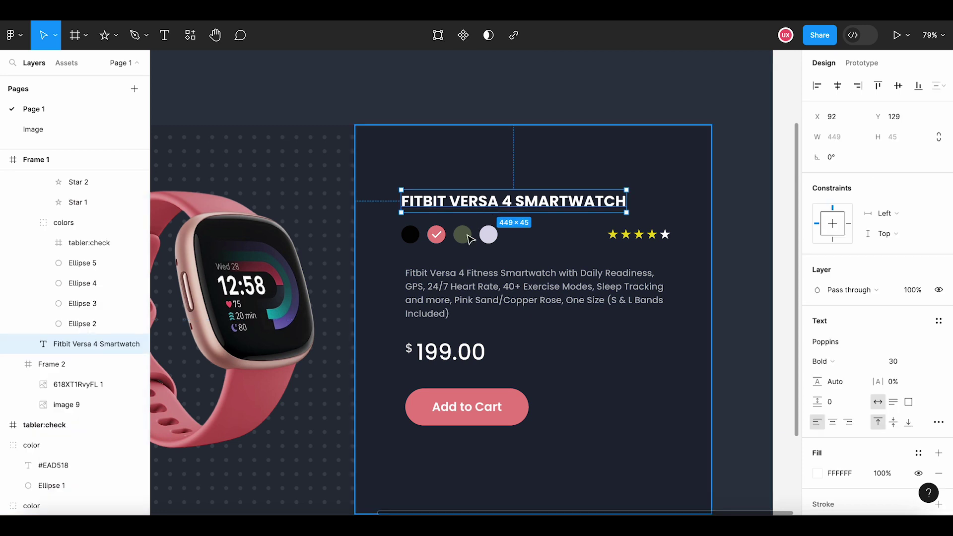
{"action": "left_click", "coordinate": [461, 237], "text": "shift"}
{"action": "key", "text": "shift+Left"}
Step: Shift the description text left to align with the title
{"action": "left_click", "coordinate": [469, 302]}
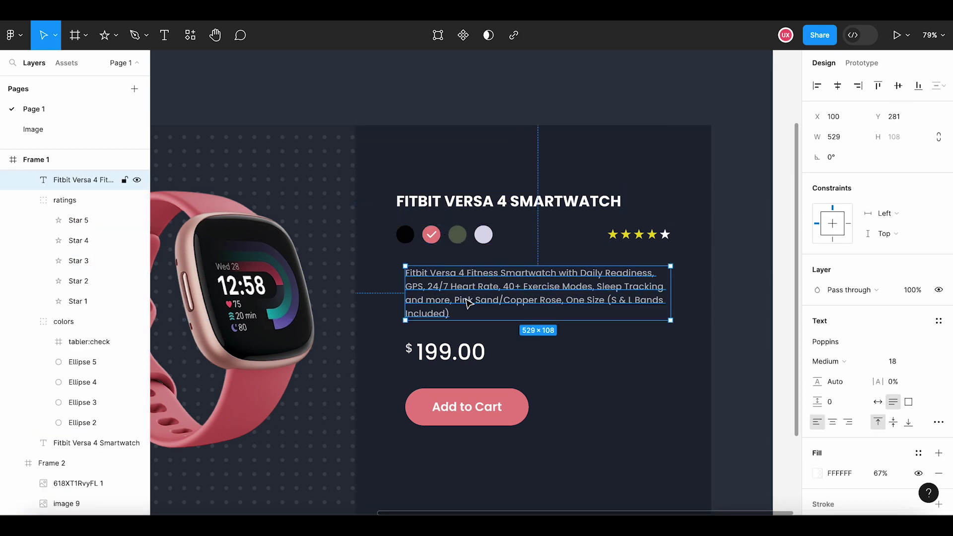
{"action": "key", "text": "shift+Left"}
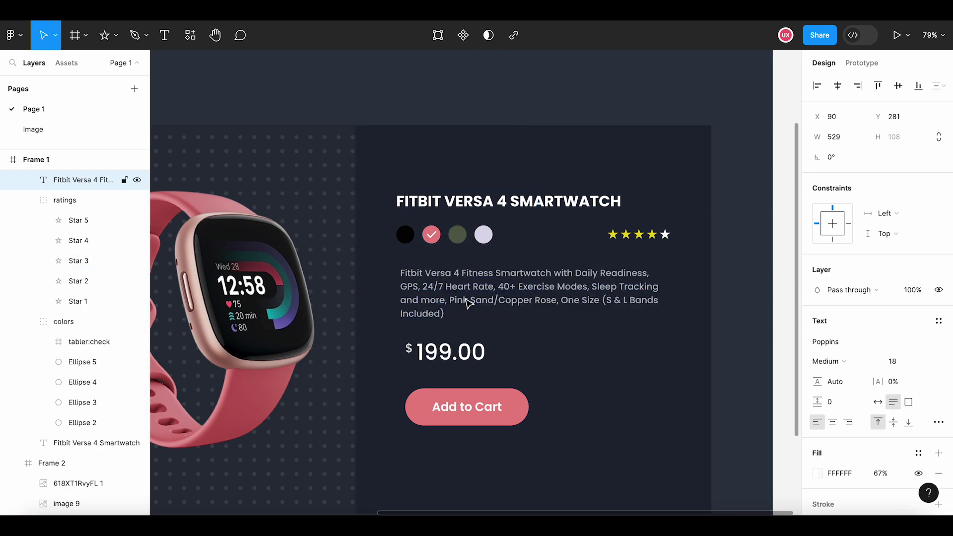
{"action": "left_click_drag", "start_coordinate": [468, 302], "coordinate": [481, 289]}
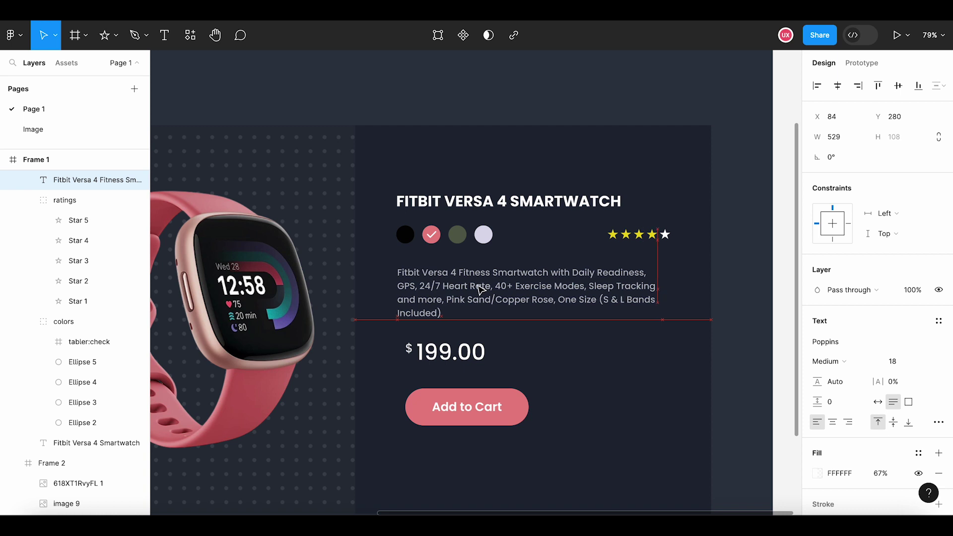
{"action": "left_click_drag", "start_coordinate": [482, 289], "coordinate": [482, 291]}
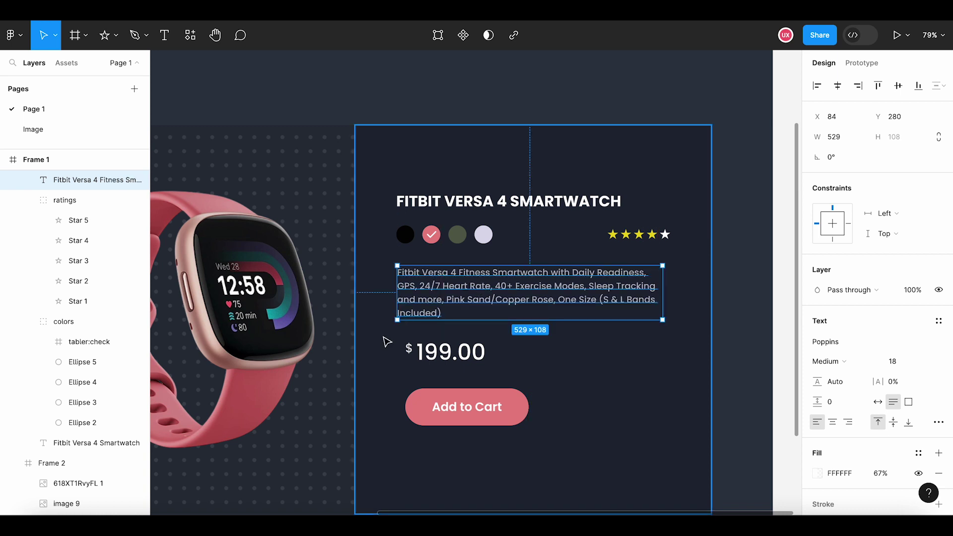
Step: Move the dollar sign and Add to Cart button left to line up with the text
{"action": "left_click", "coordinate": [411, 353]}
{"action": "left_click_drag", "start_coordinate": [411, 347], "coordinate": [443, 356]}
{"action": "left_click", "coordinate": [449, 354]}
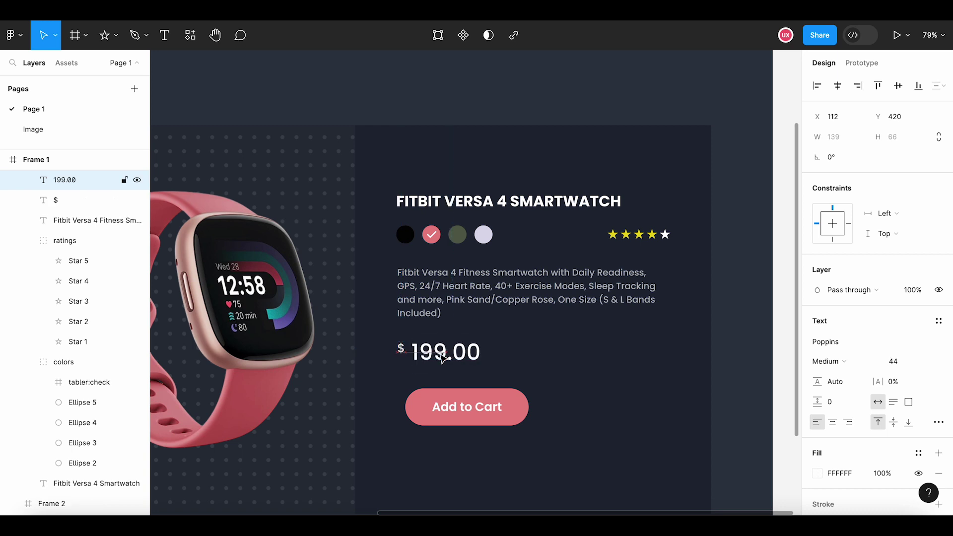
{"action": "left_click", "coordinate": [448, 408]}
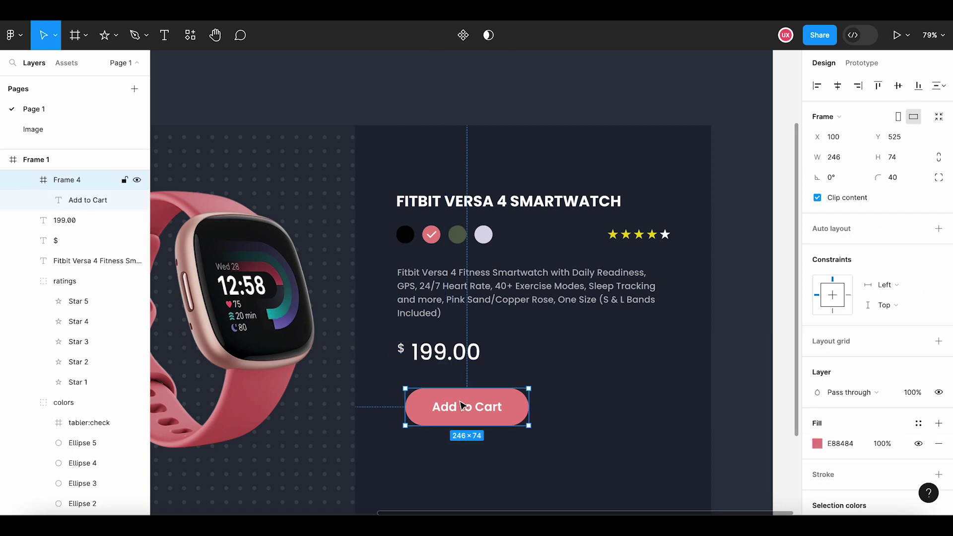
{"action": "left_click_drag", "start_coordinate": [461, 404], "coordinate": [456, 404]}
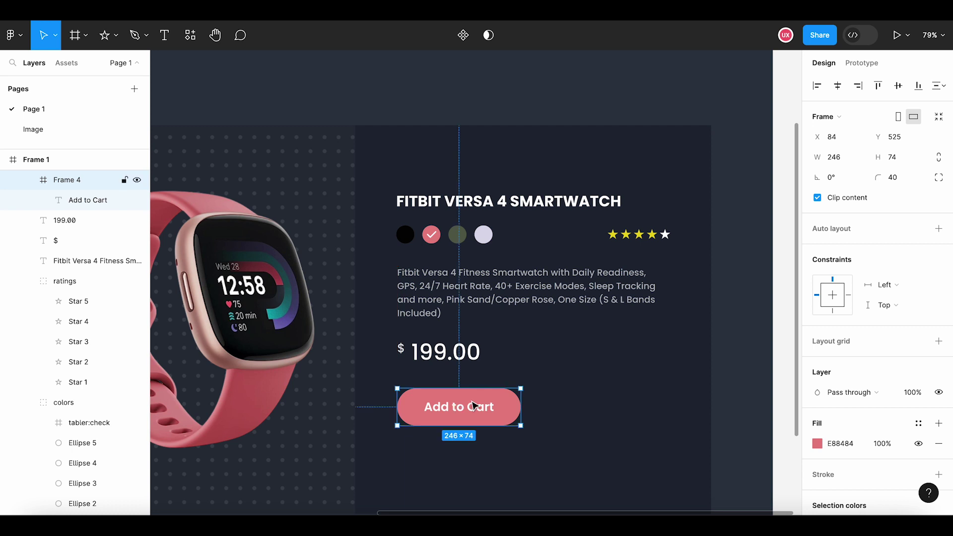
{"action": "left_click", "coordinate": [559, 401]}
{"action": "scroll", "coordinate": [541, 404], "scroll_direction": "down", "scroll_amount": 3}
{"action": "left_click", "coordinate": [529, 405]}
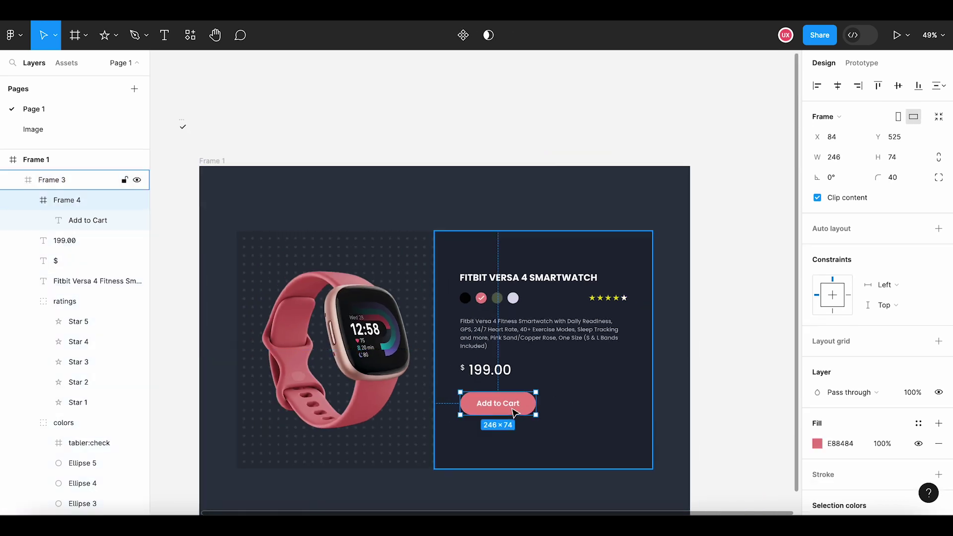
{"action": "left_click", "coordinate": [689, 377]}
{"action": "scroll", "coordinate": [693, 375], "scroll_direction": "down", "scroll_amount": 2}
{"action": "scroll", "coordinate": [697, 372], "scroll_direction": "down", "scroll_amount": 1}
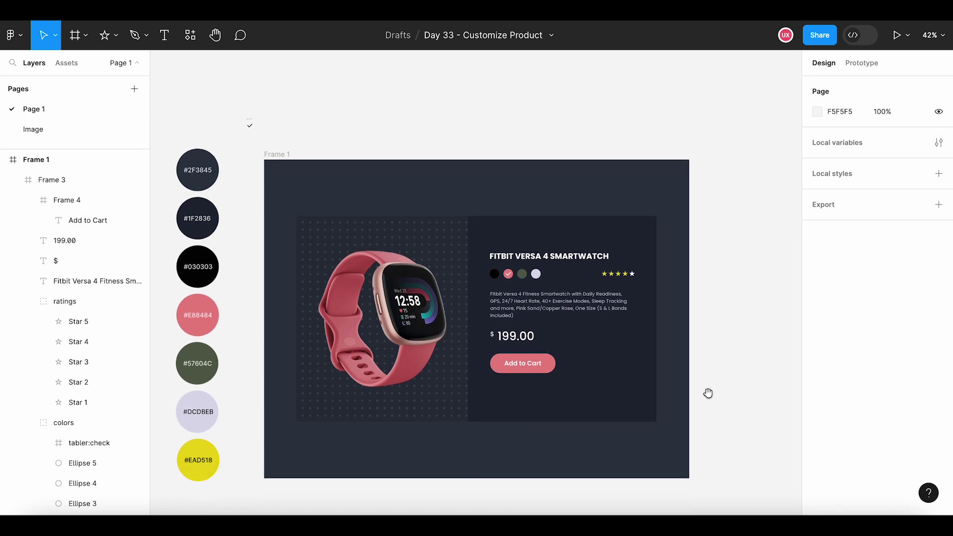
{"action": "left_click_drag", "start_coordinate": [708, 393], "coordinate": [708, 366]}
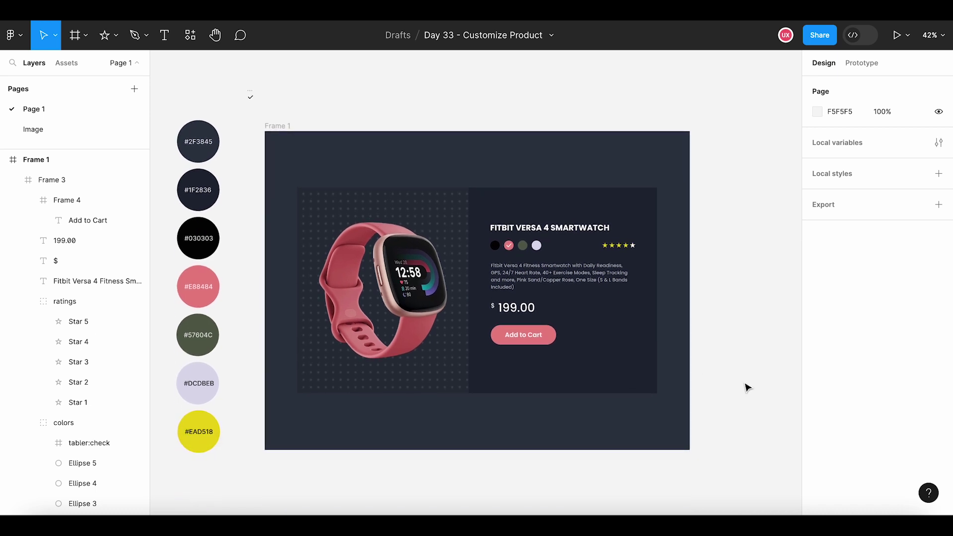